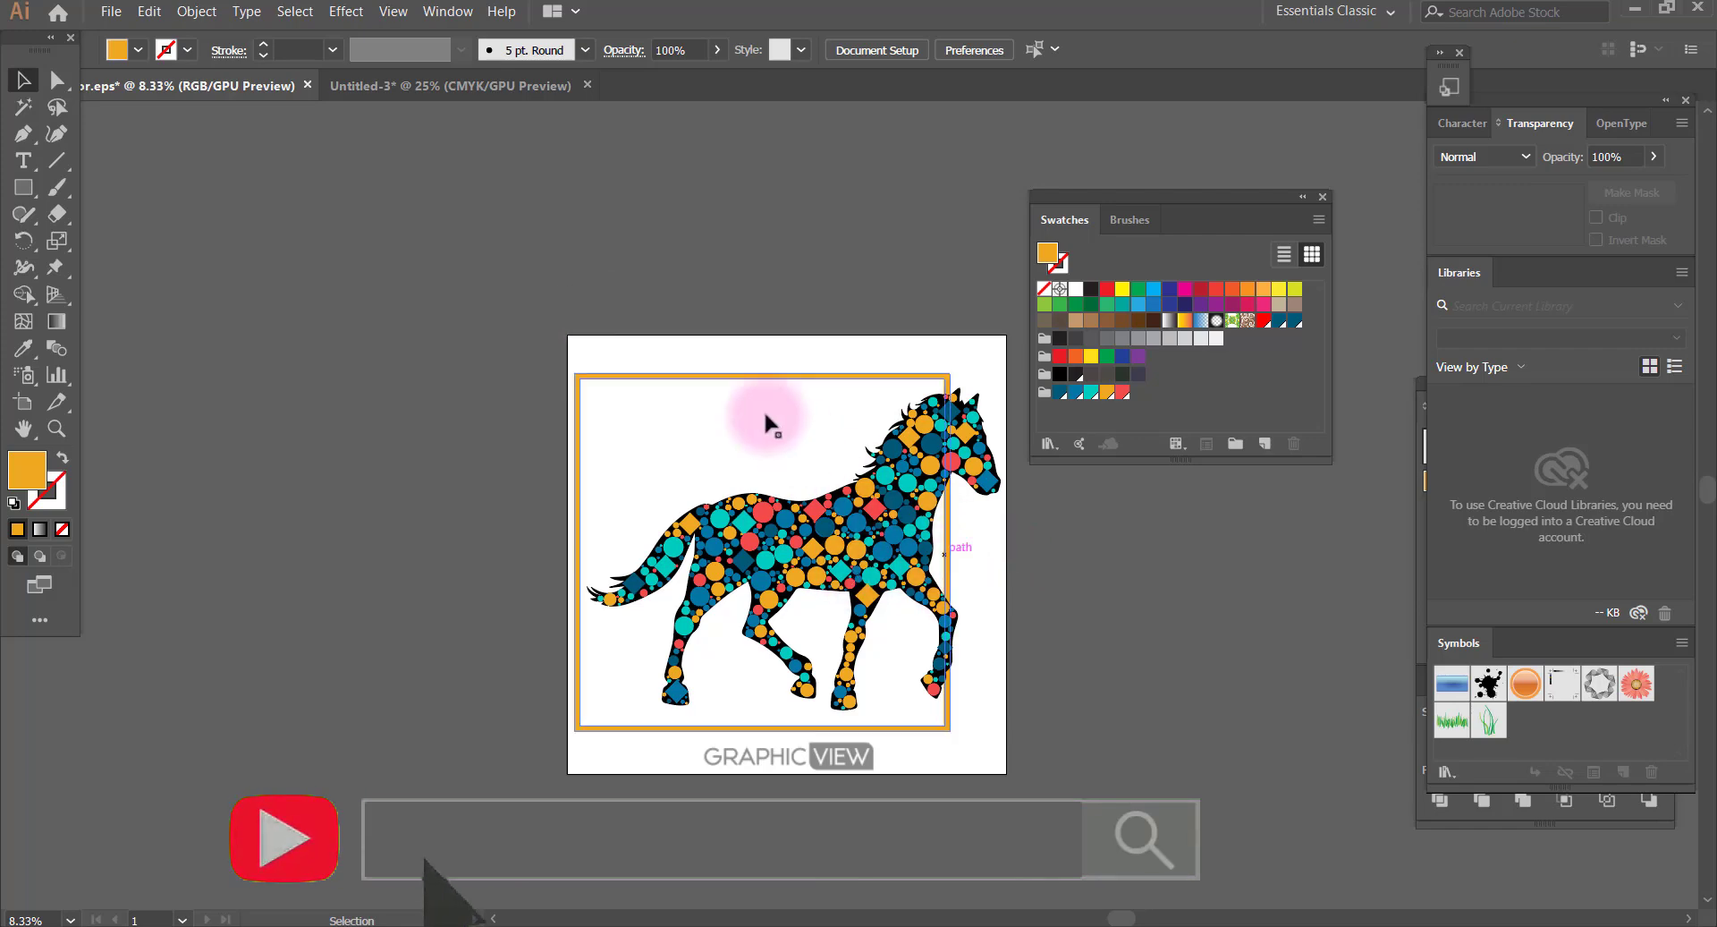
# Marquee-select the polka-dot horse and its orange frame, then drag them left off the artboard
pyautogui.moveTo(641, 300); pyautogui.dragTo(957, 603)
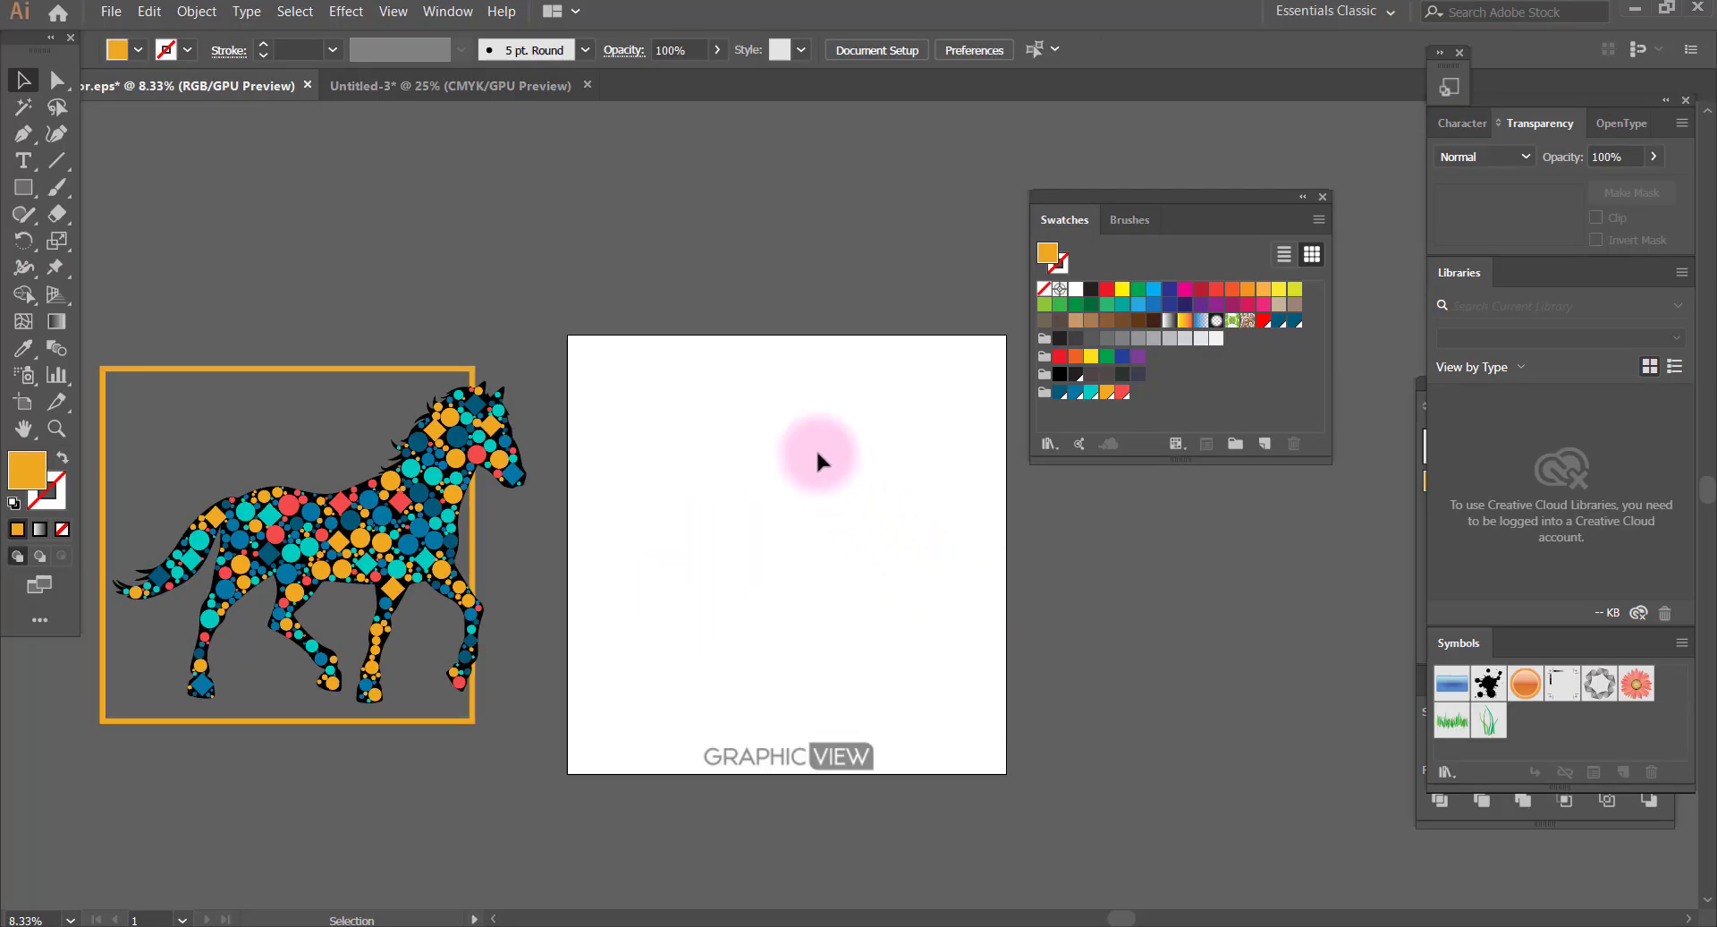
# Paste the black horse silhouette from Untitled-3 onto the .eps artboard and scale it up
pyautogui.click(463, 86)
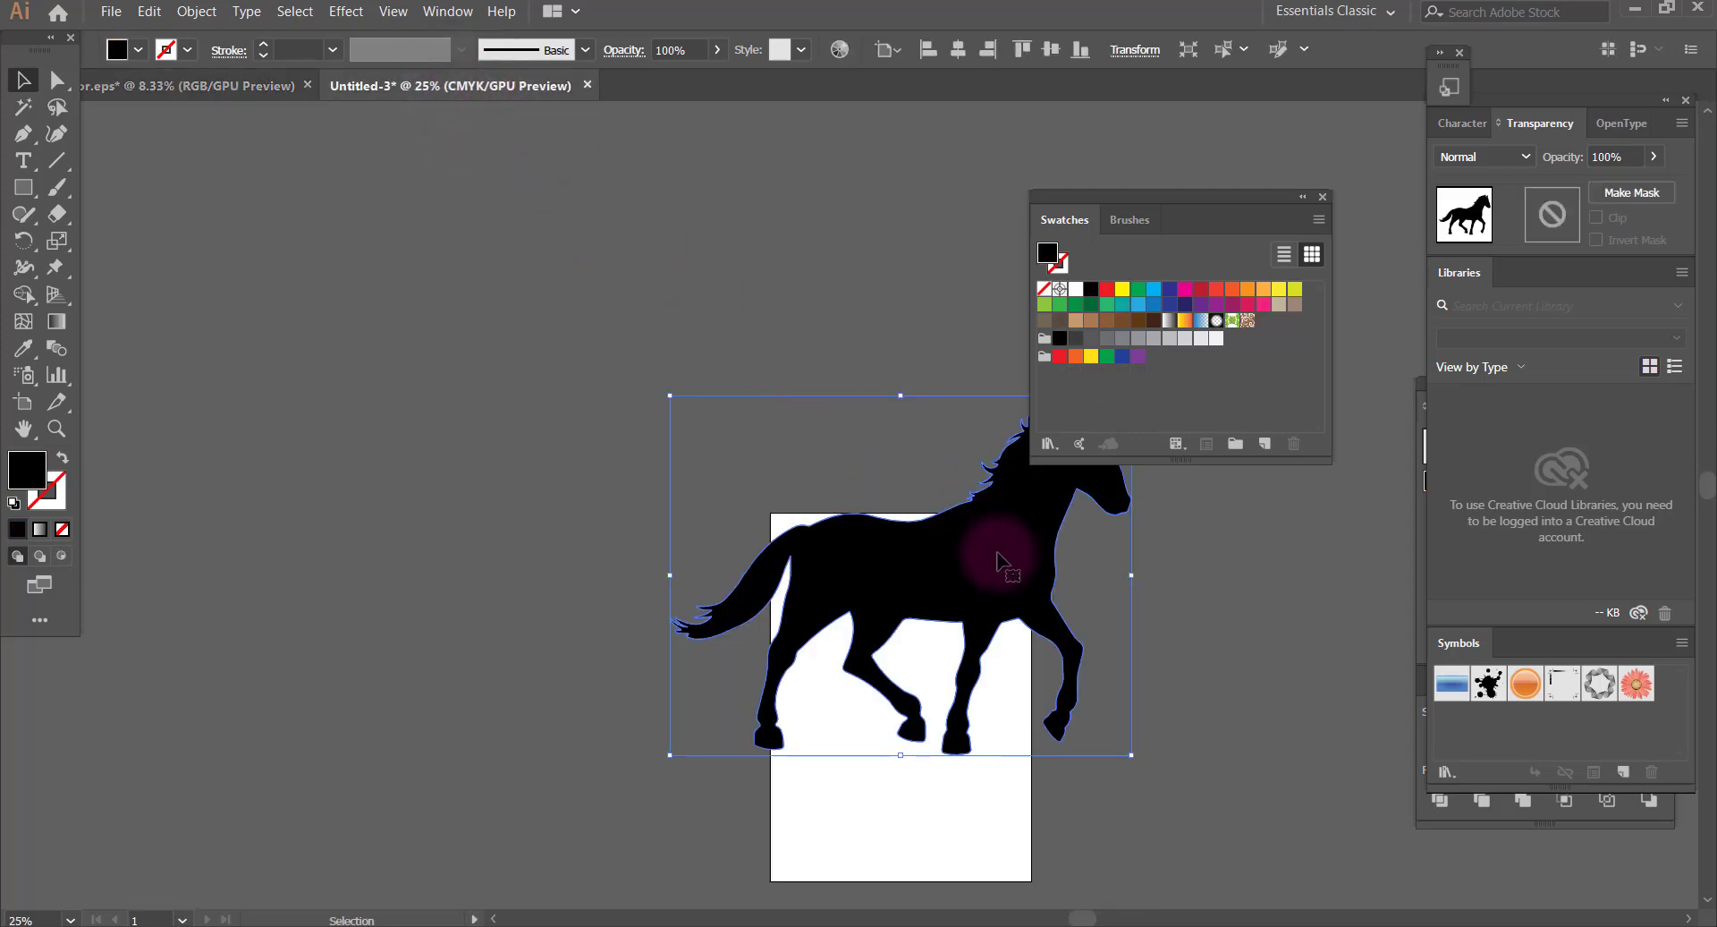
pyautogui.click(165, 86)
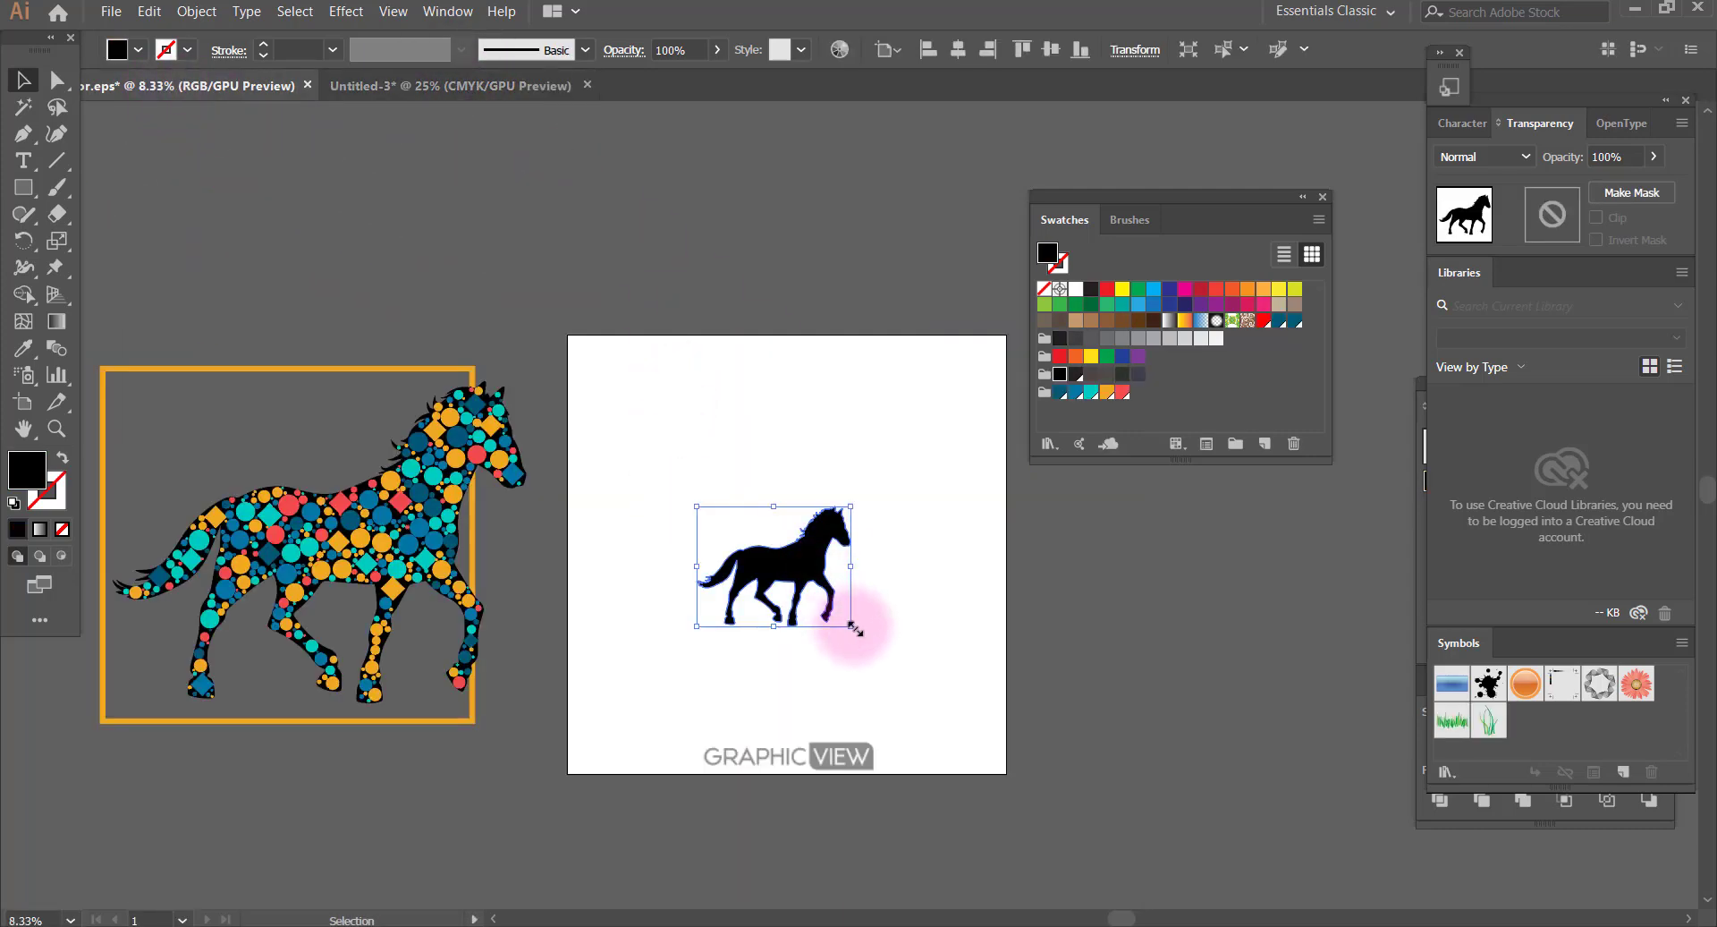
pyautogui.moveTo(851, 626); pyautogui.dragTo(971, 717)
pyautogui.moveTo(854, 595); pyautogui.dragTo(864, 548)
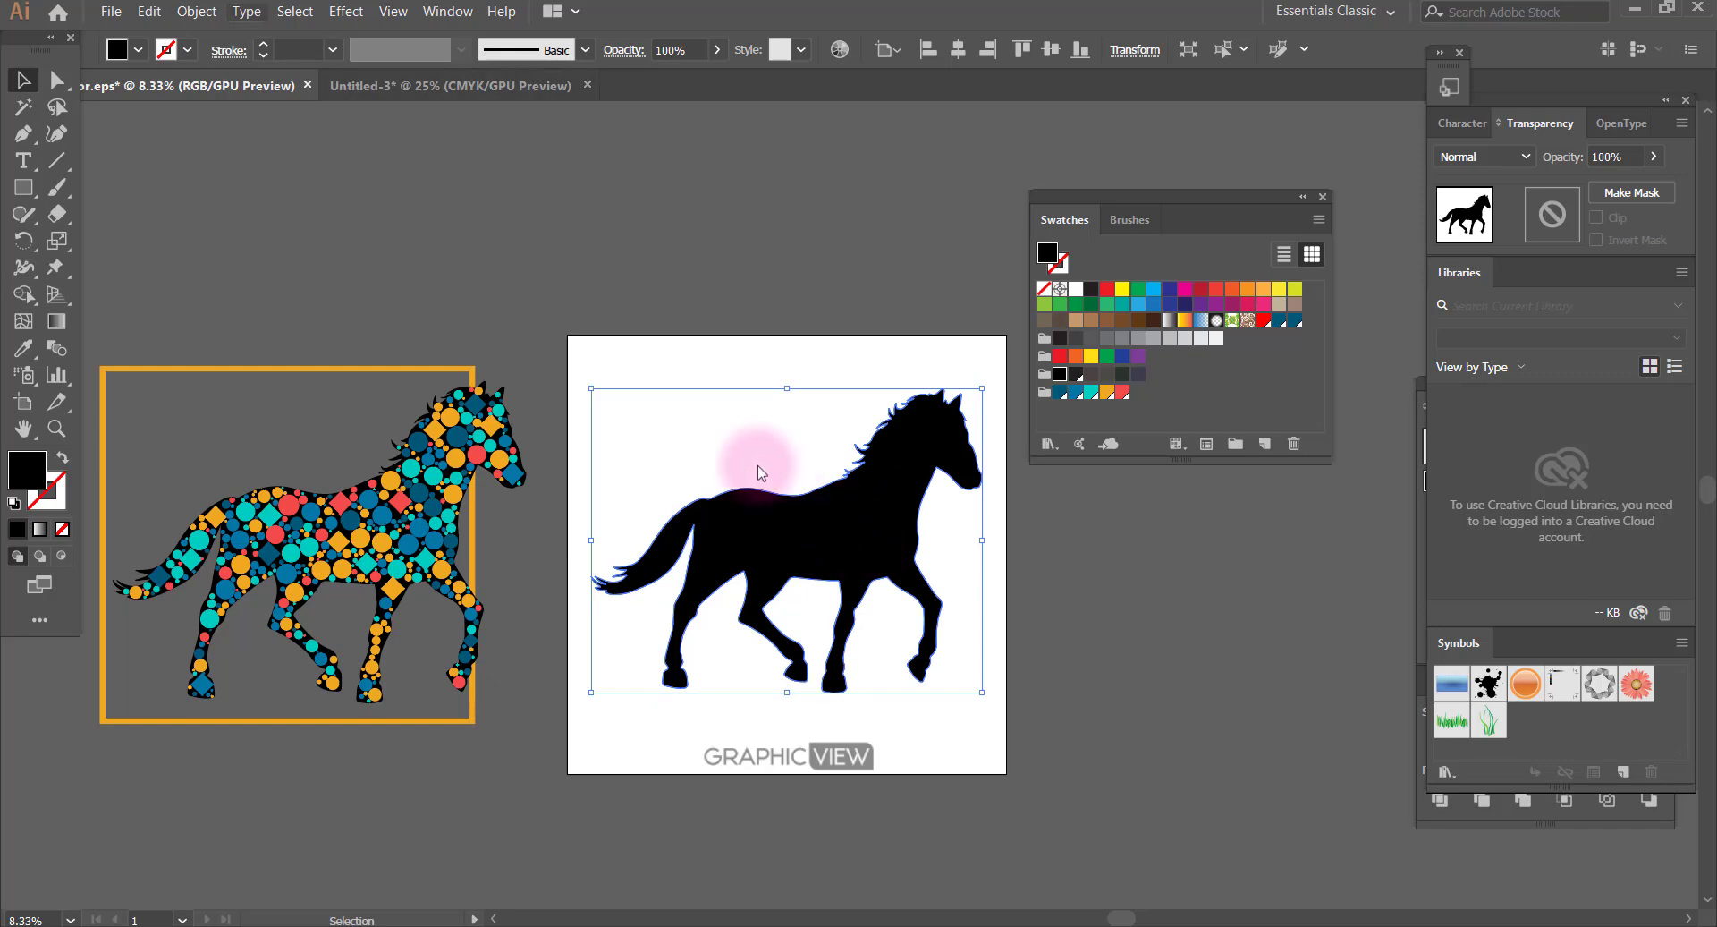
# Launch the CircleFill script from File > Scripts on the black horse silhouette
pyautogui.click(111, 14)
pyautogui.moveTo(145, 425)
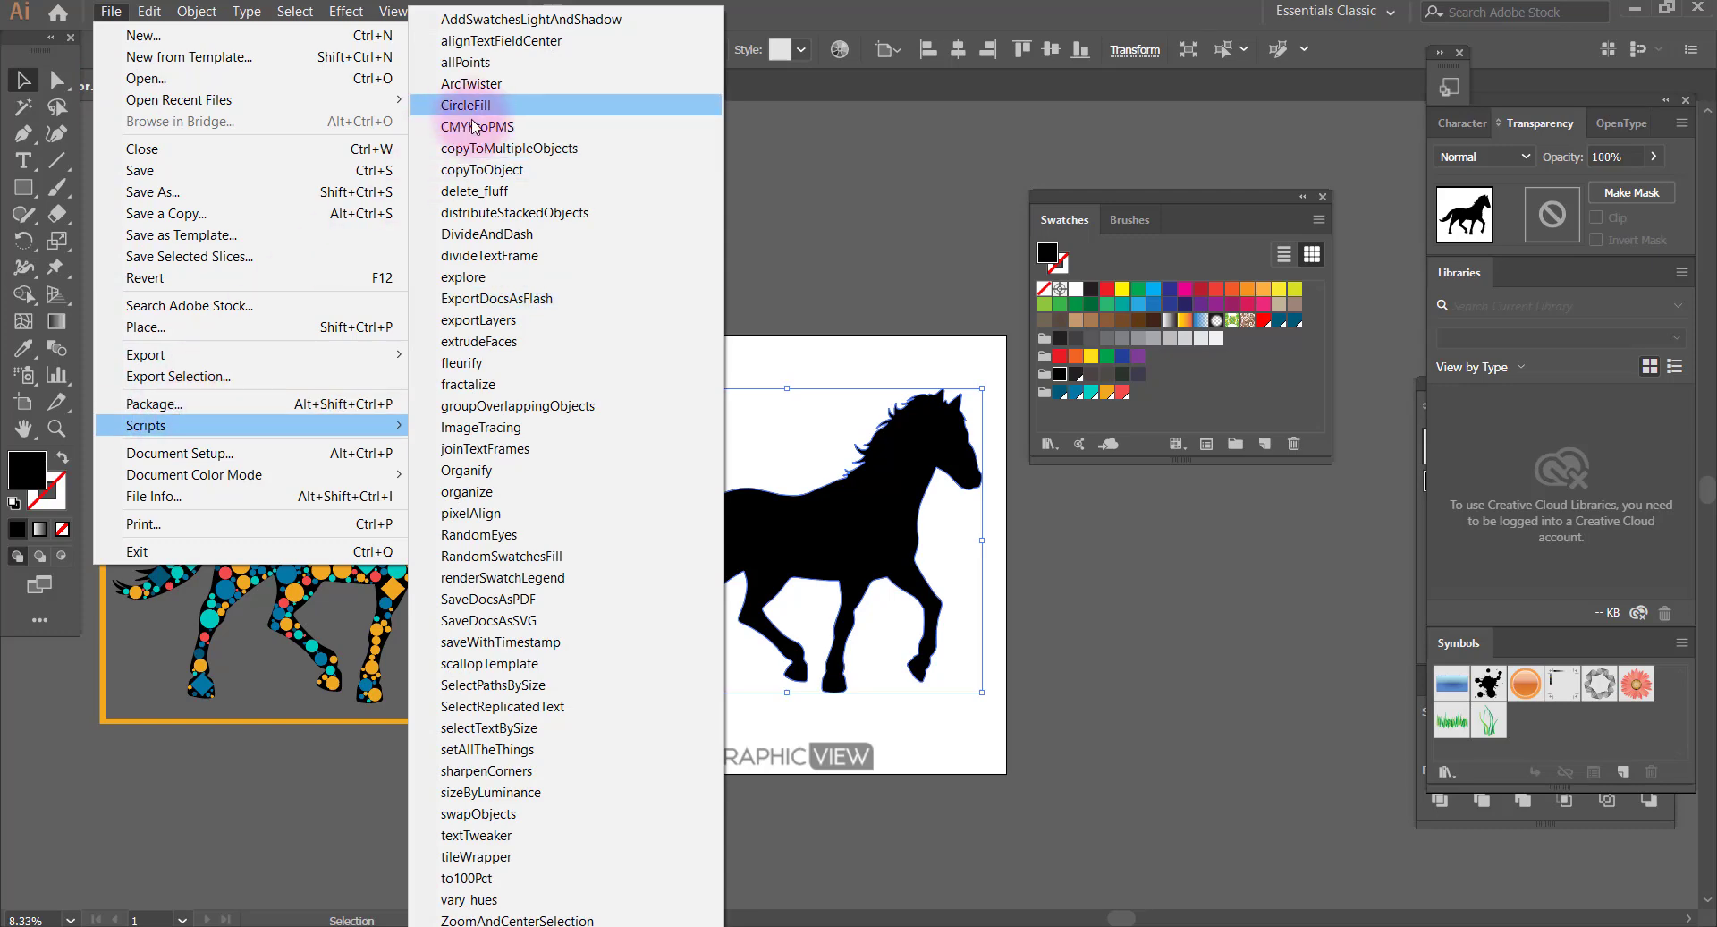
pyautogui.press('Escape')
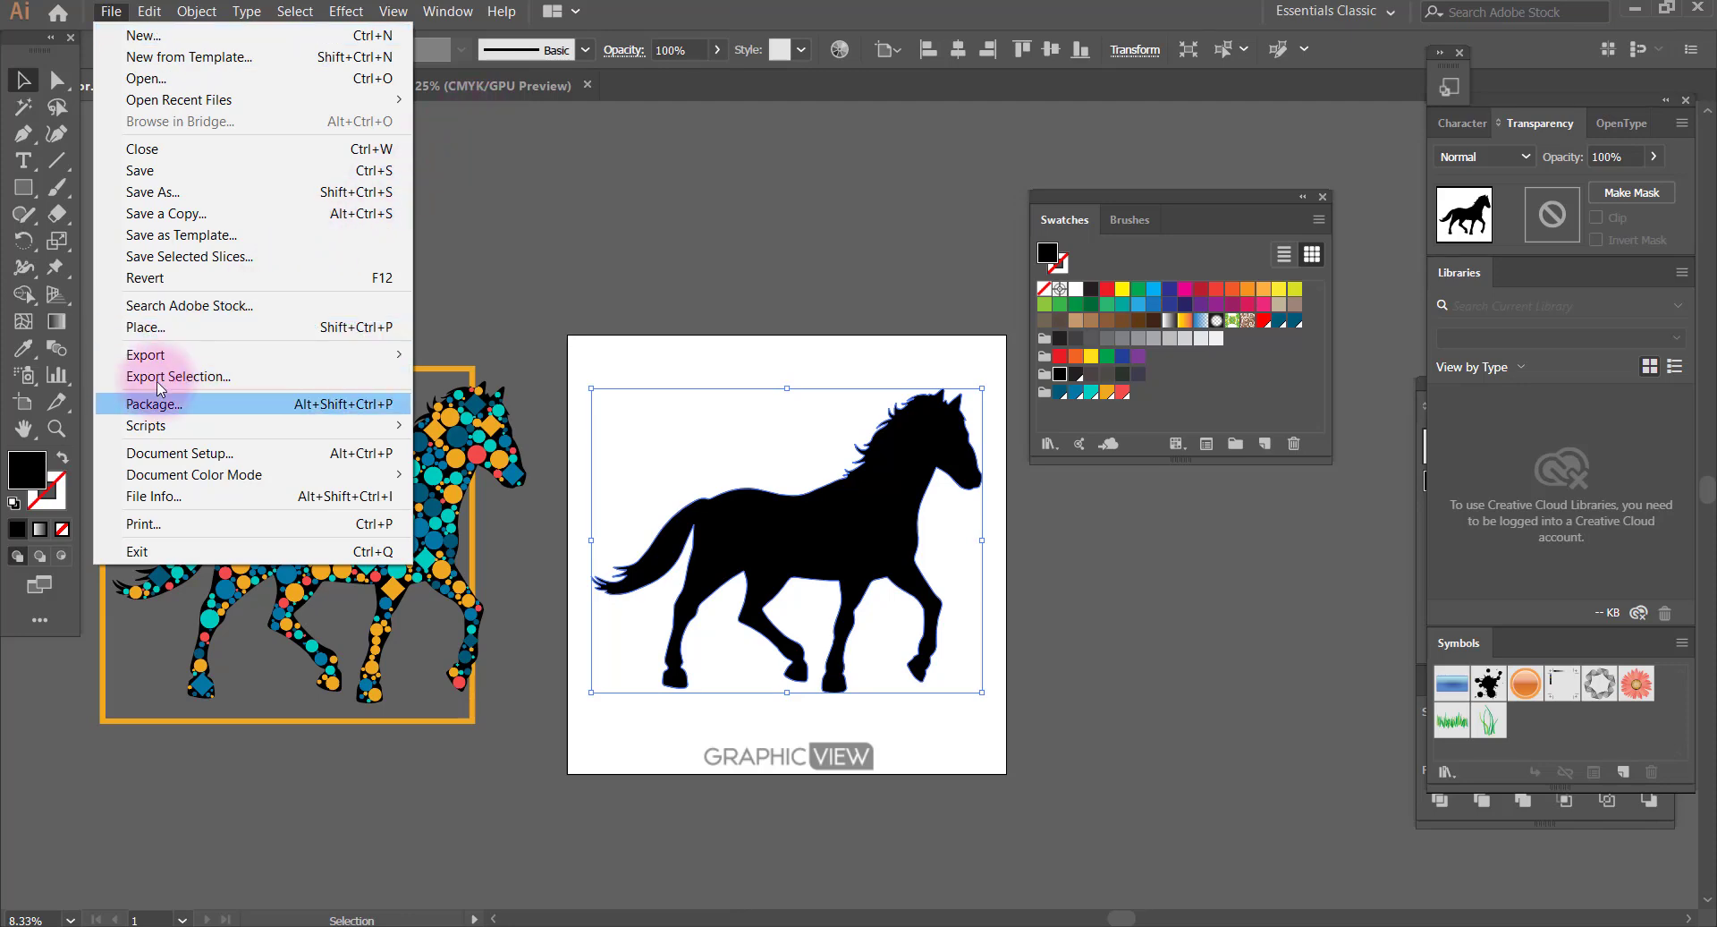
pyautogui.press('Right')
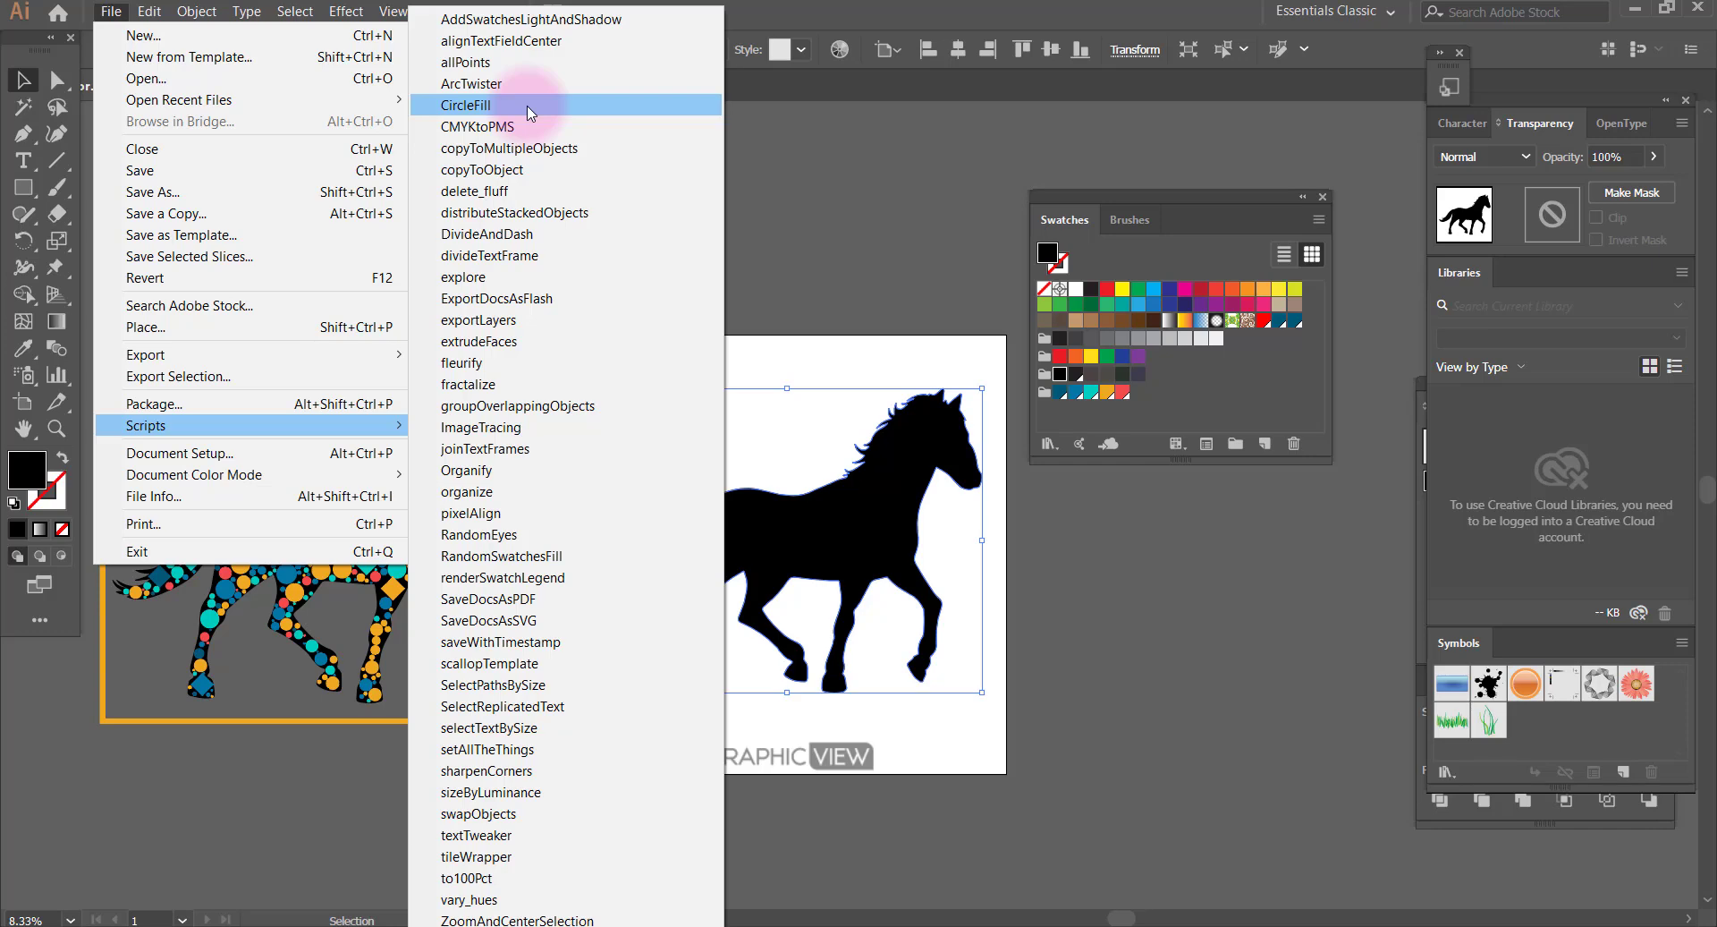
pyautogui.click(874, 334)
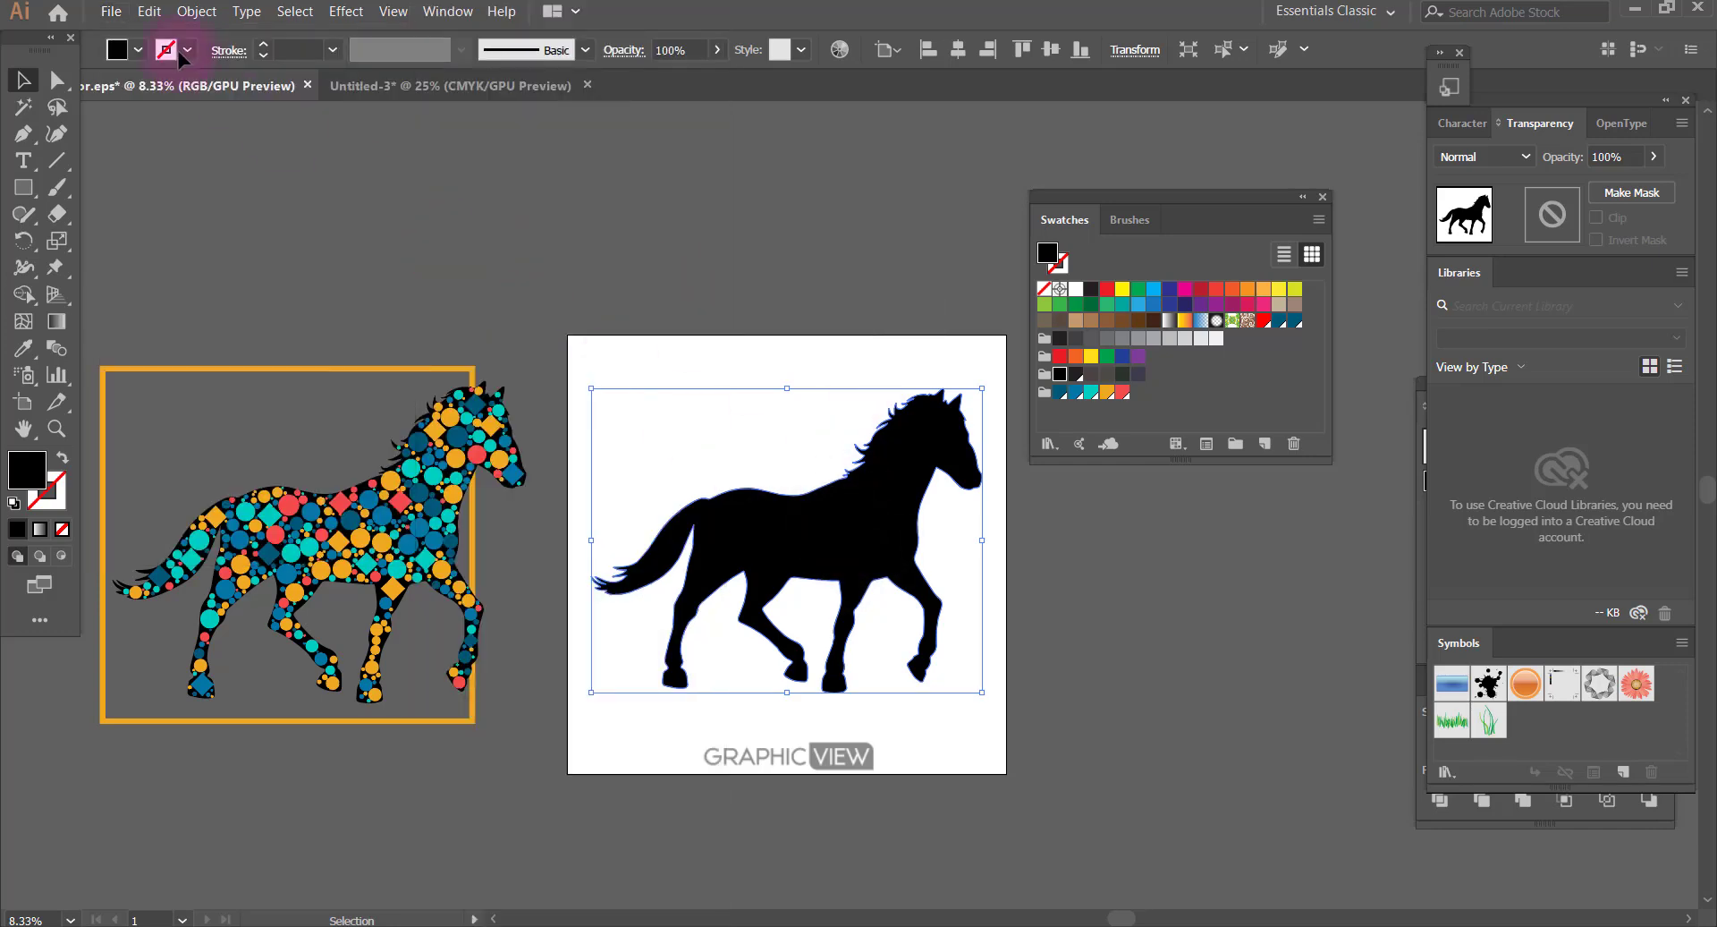
pyautogui.click(111, 11)
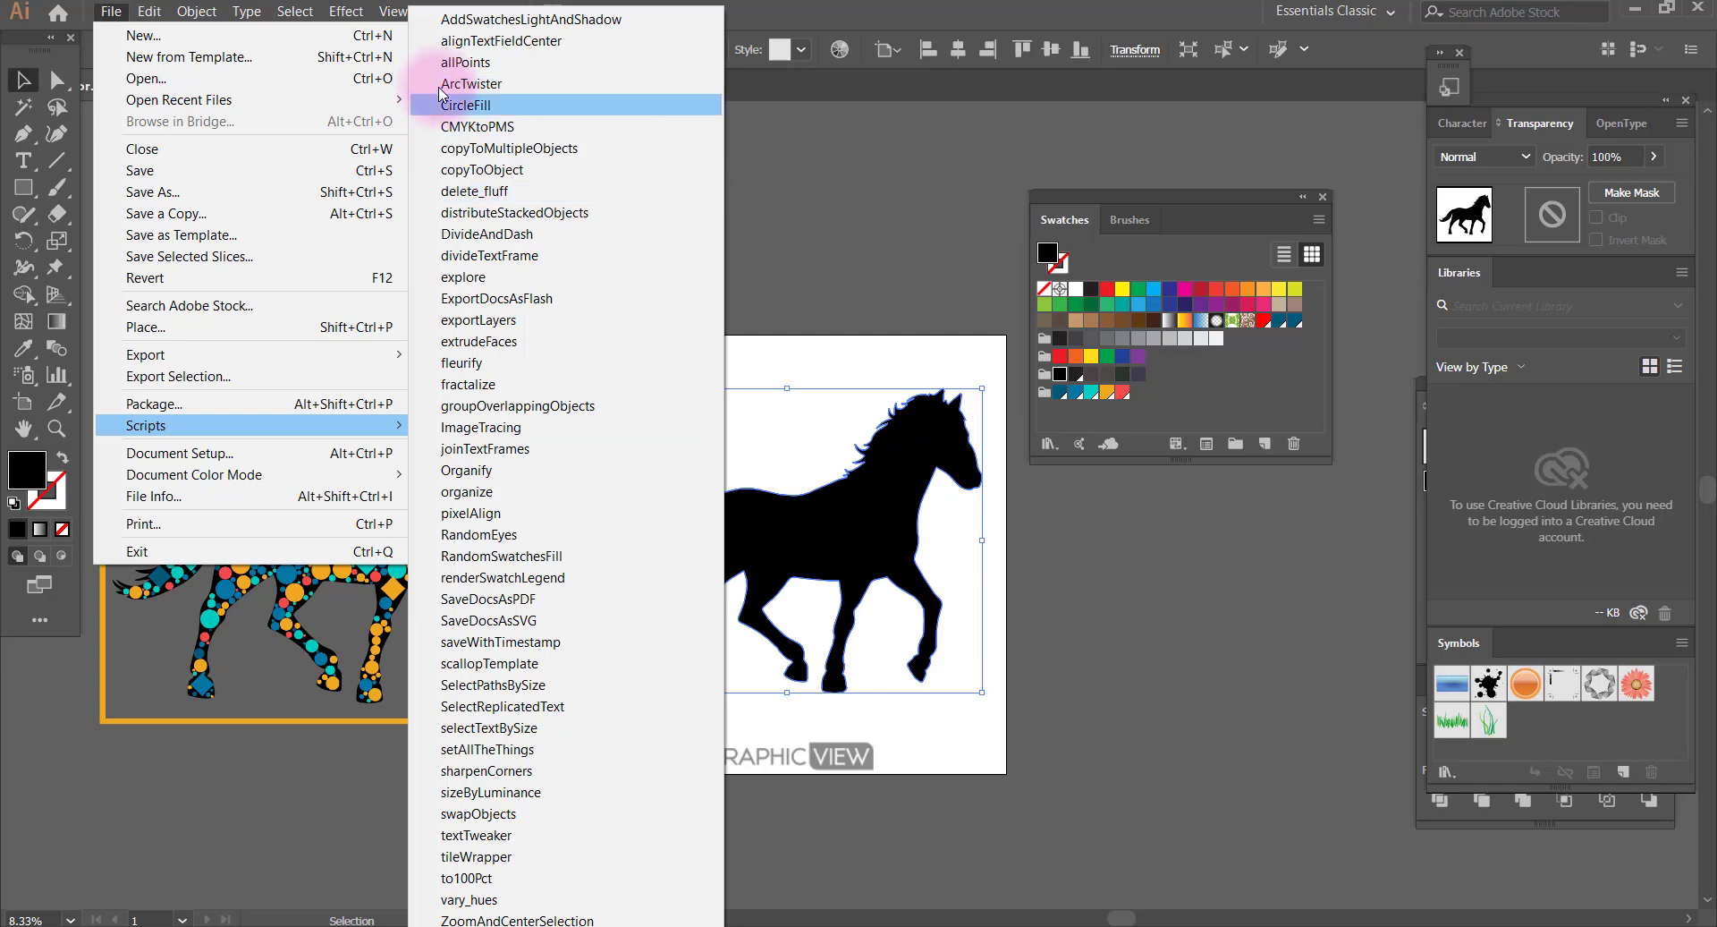
pyautogui.click(465, 104)
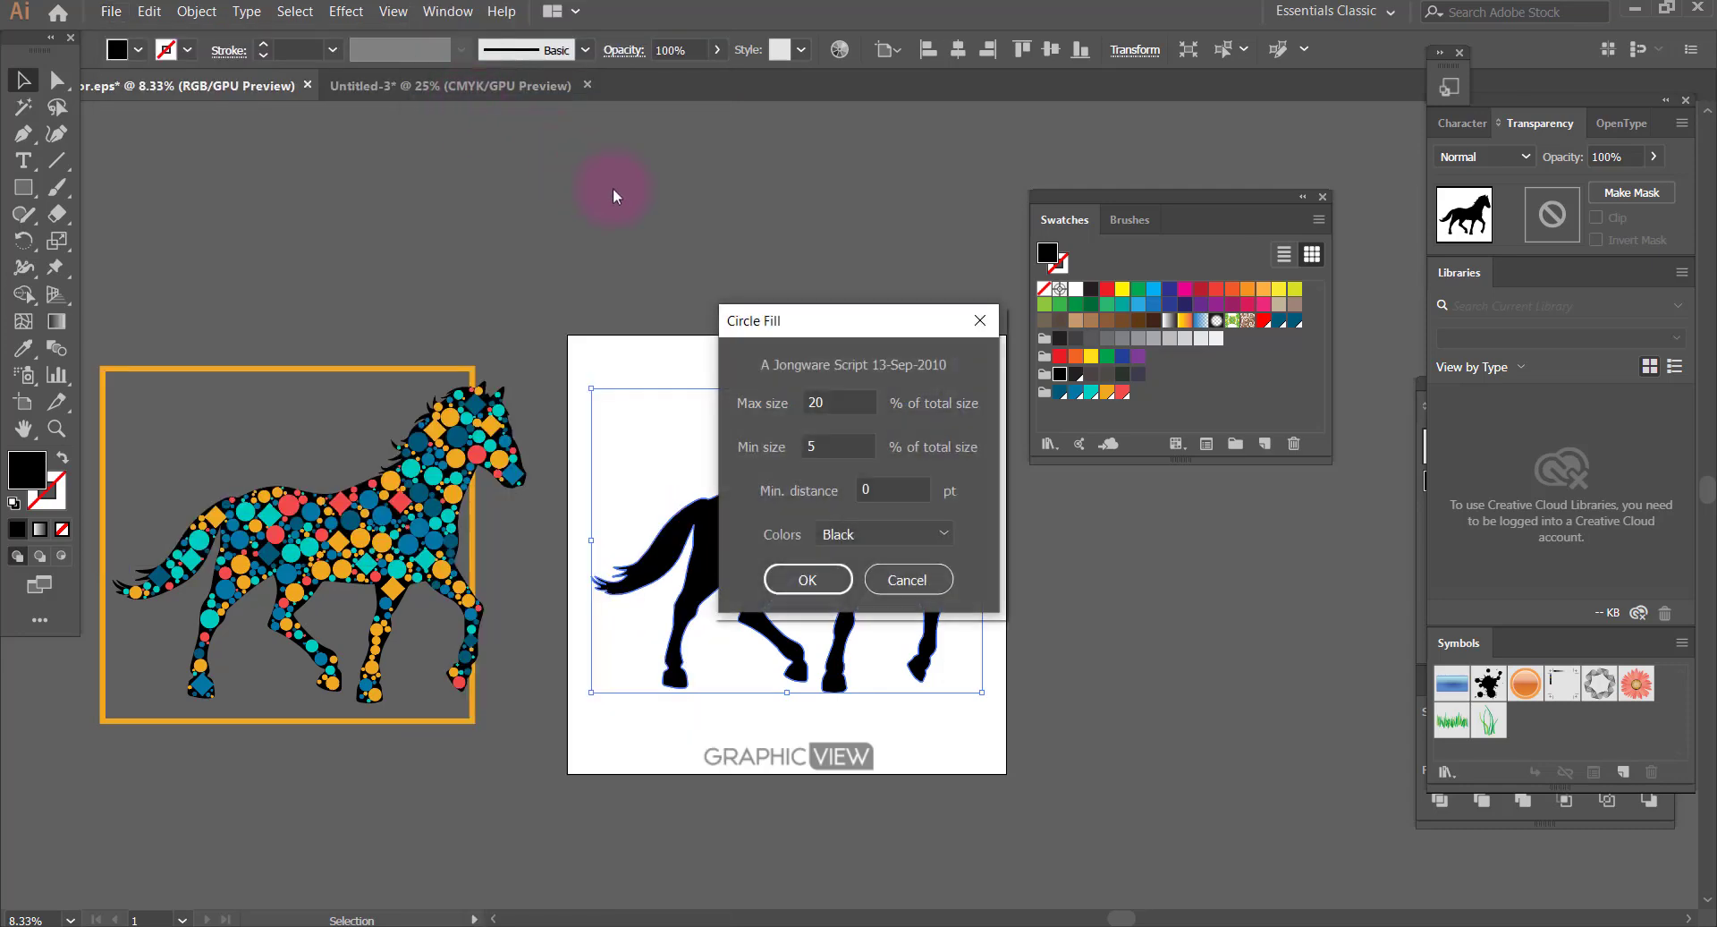
# Move the Circle Fill dialog aside and set Max size to 8%
pyautogui.moveTo(862, 320); pyautogui.dragTo(491, 177)
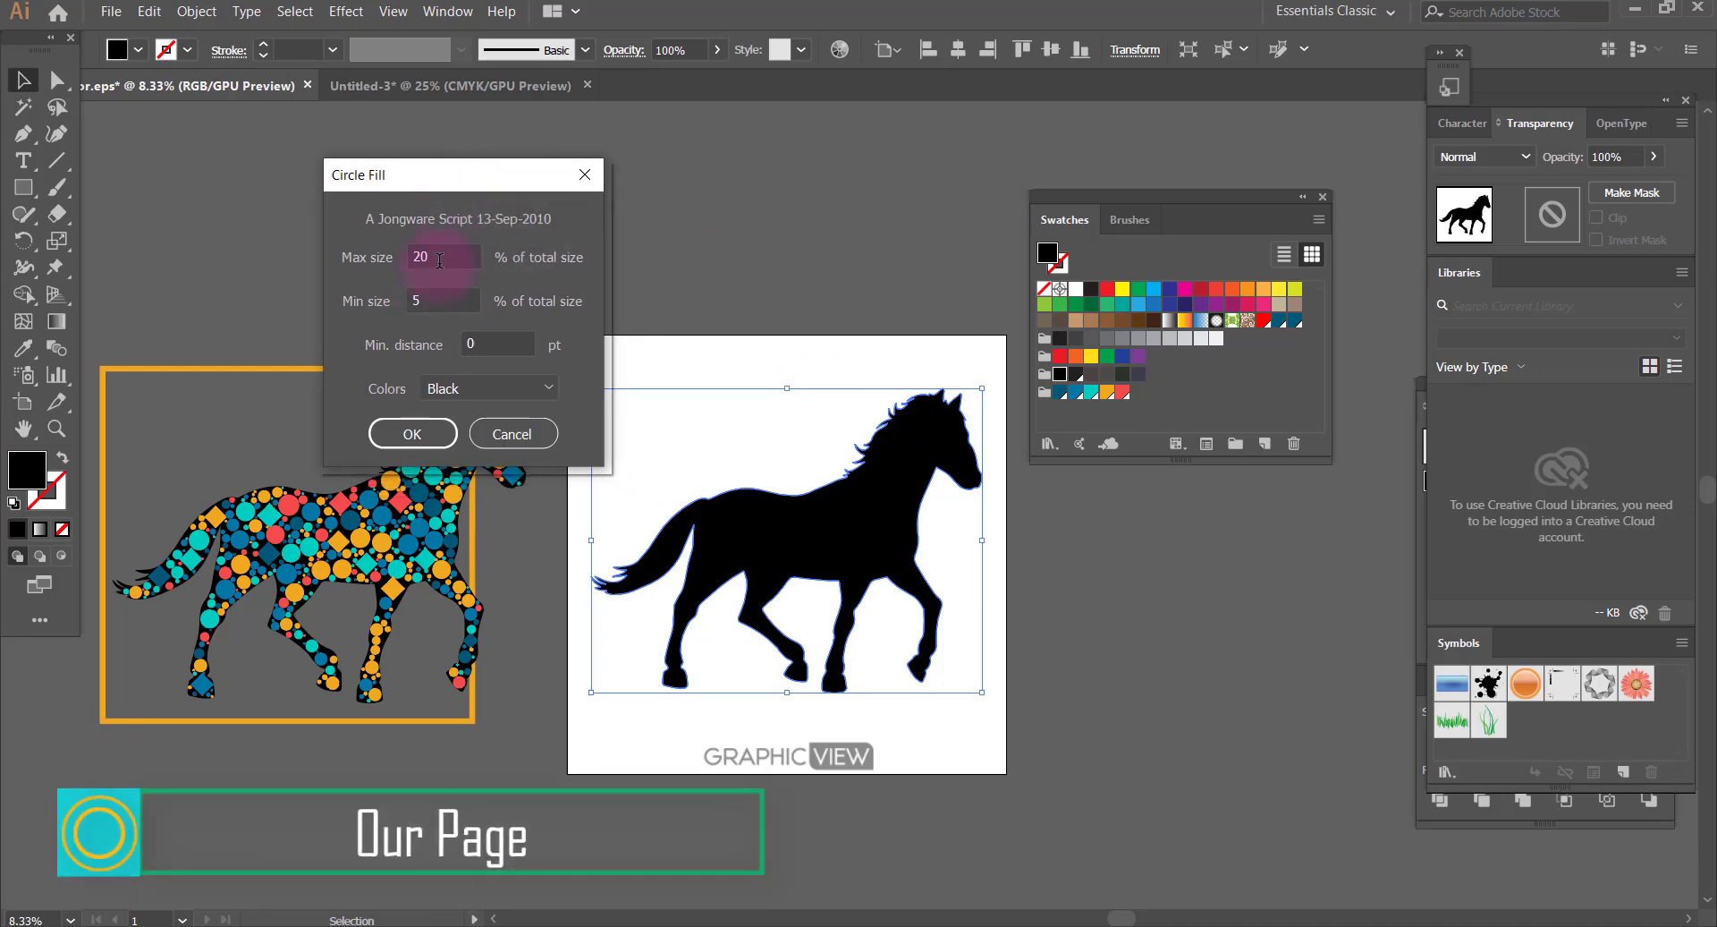
pyautogui.moveTo(439, 261); pyautogui.dragTo(379, 263)
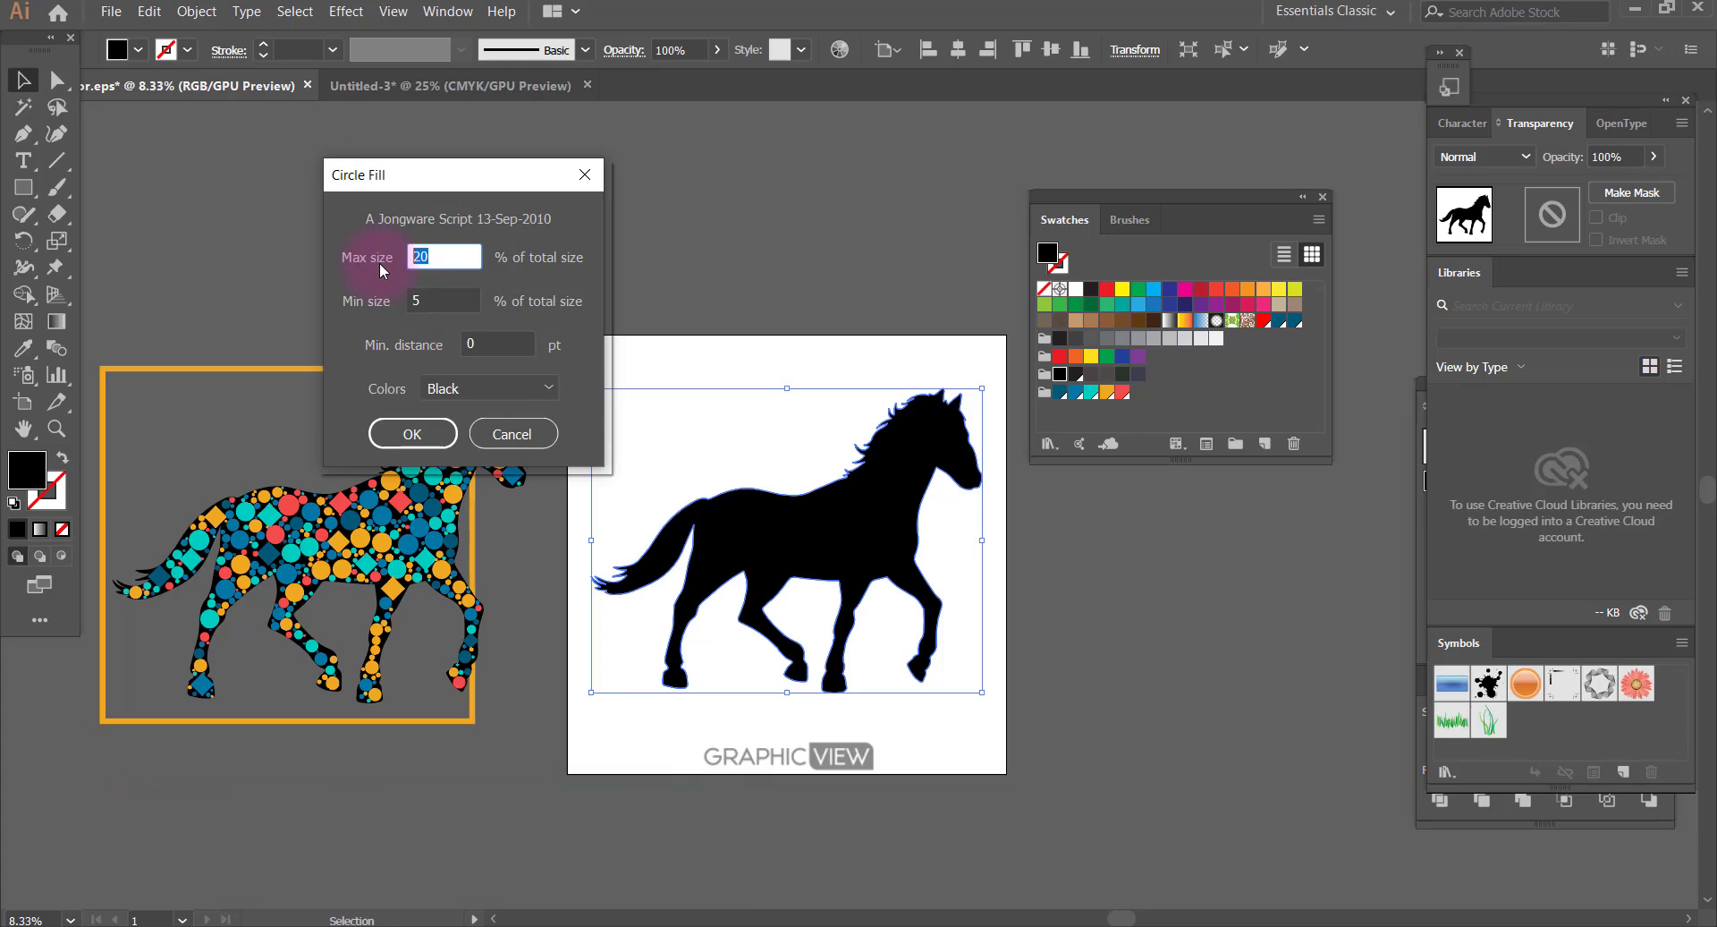
pyautogui.click(445, 255)
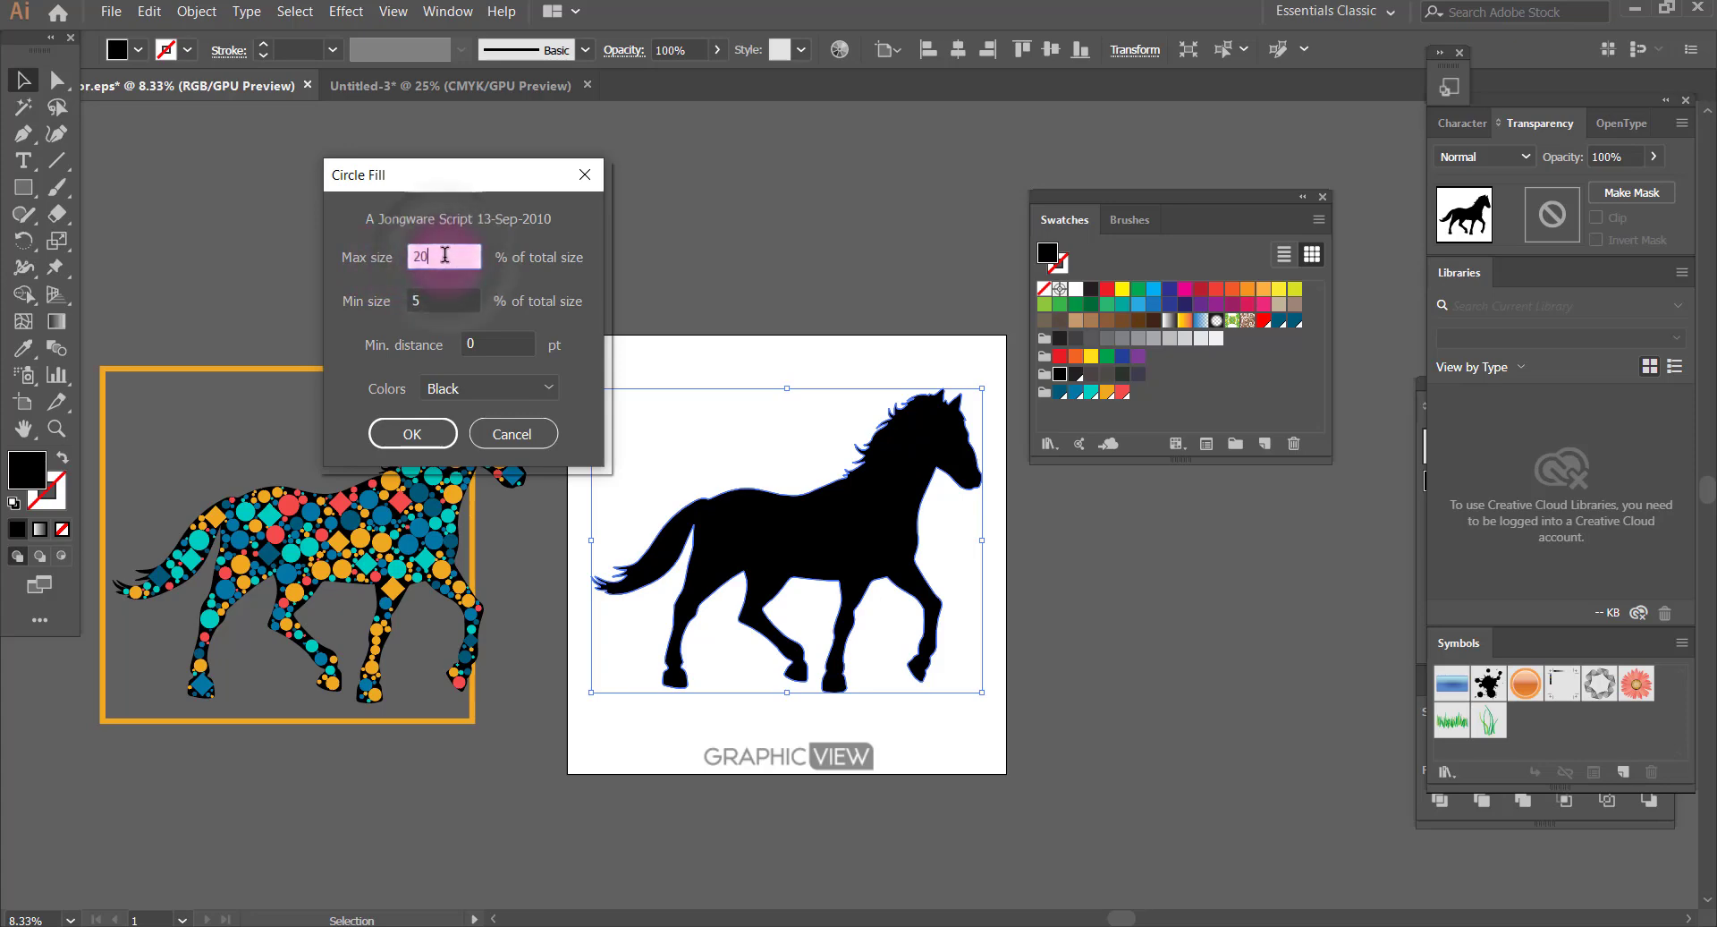
pyautogui.click(341, 258)
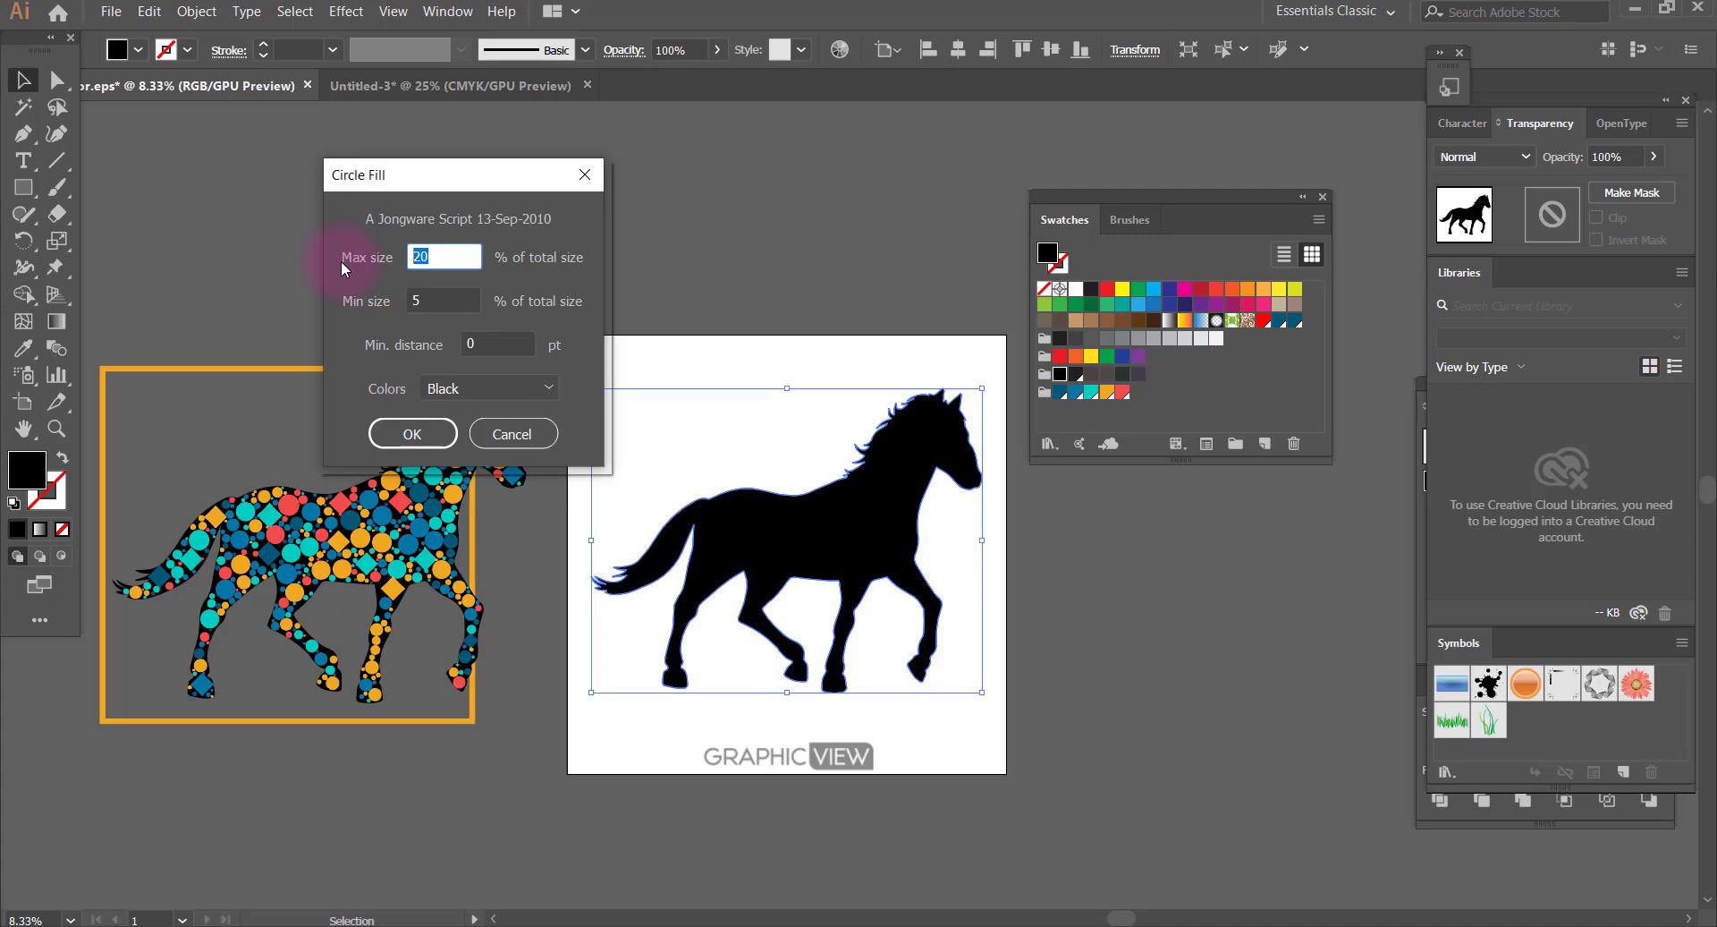
pyautogui.click(330, 276)
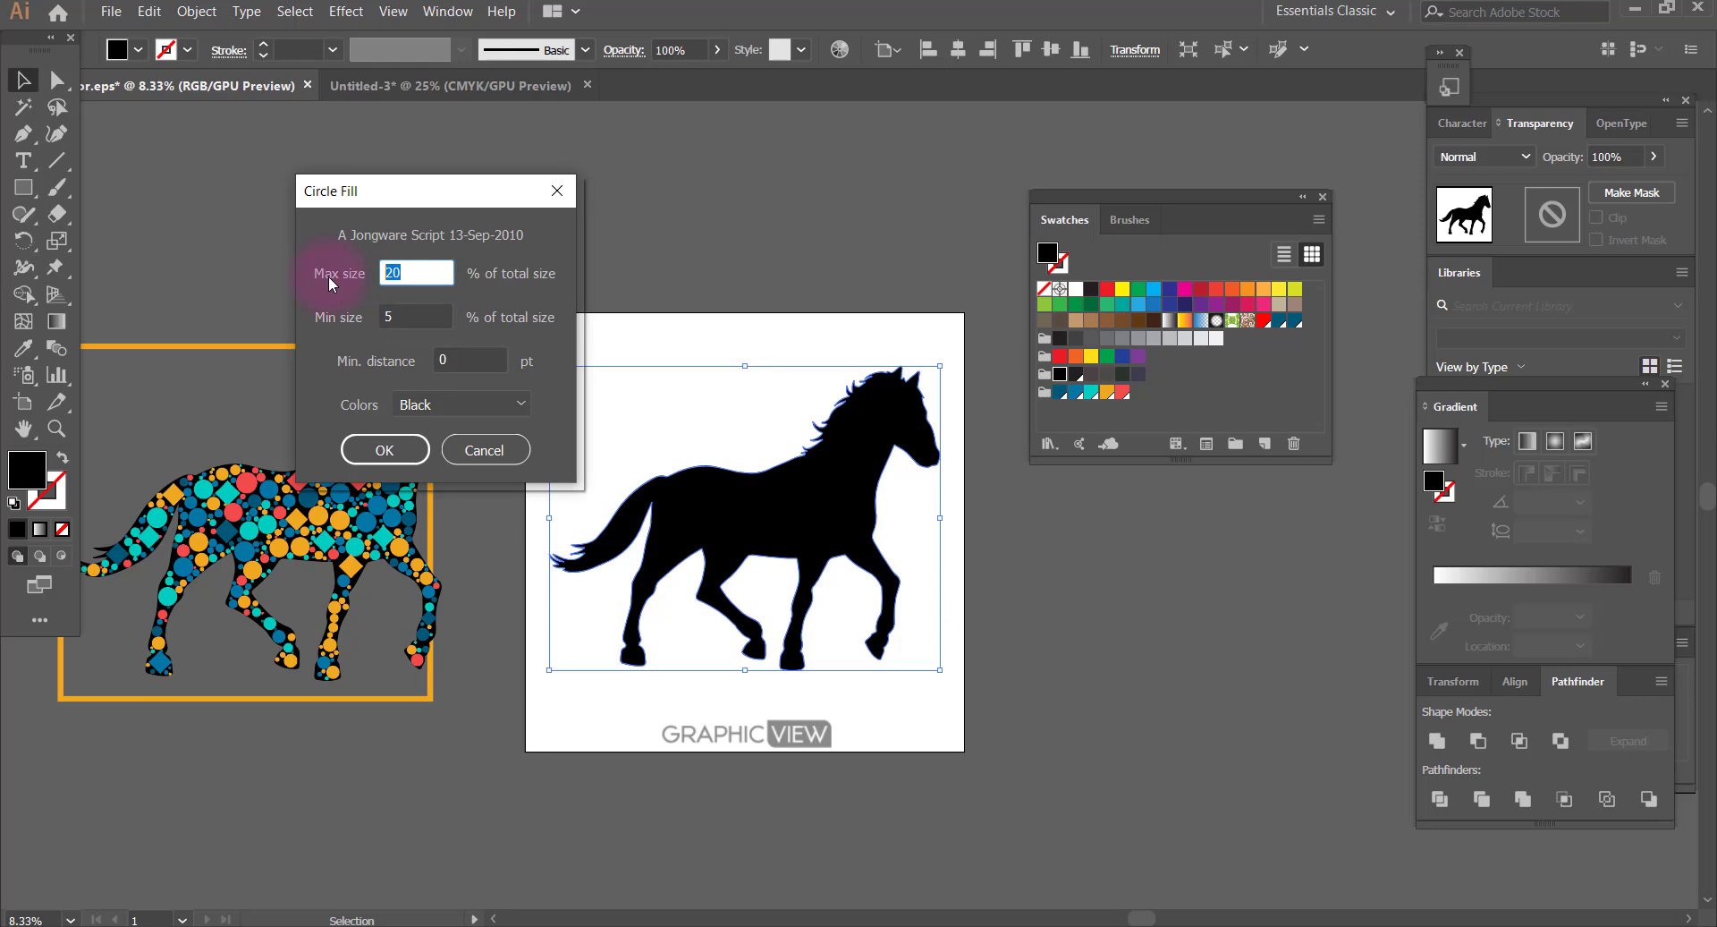
pyautogui.write('8')
# Set Min size .50%, Min. distance 1 pt and Red circles, then run the fill
pyautogui.click(404, 322)
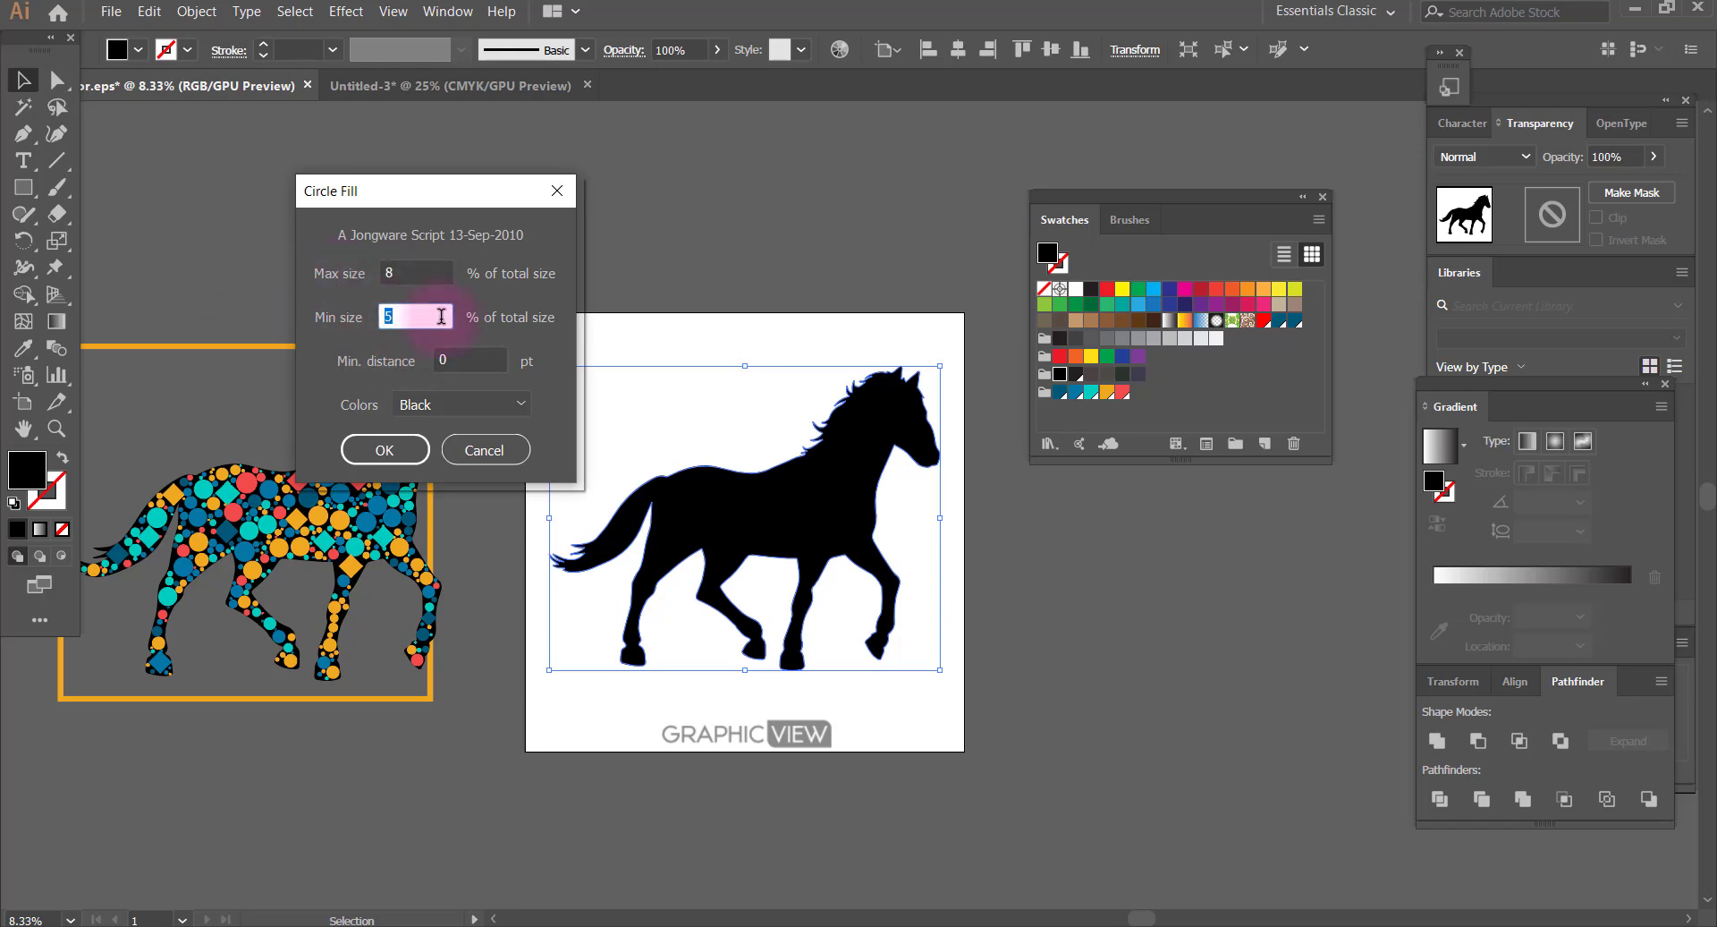
pyautogui.write('.50')
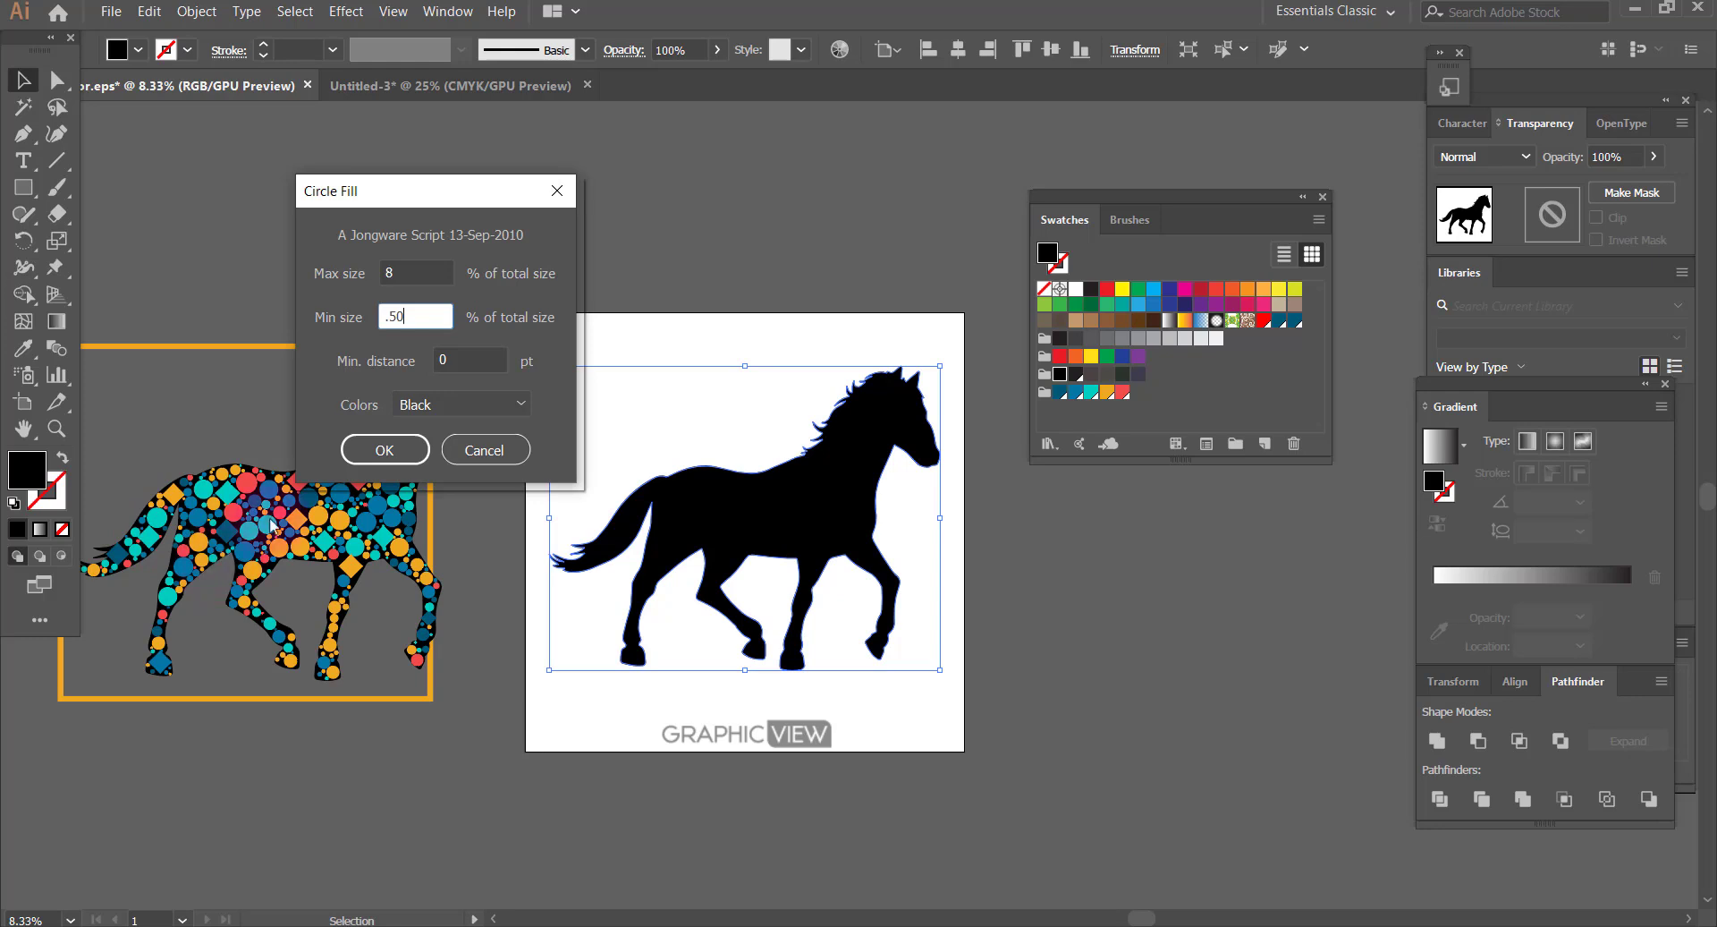
pyautogui.doubleClick(447, 360)
pyautogui.write('1')
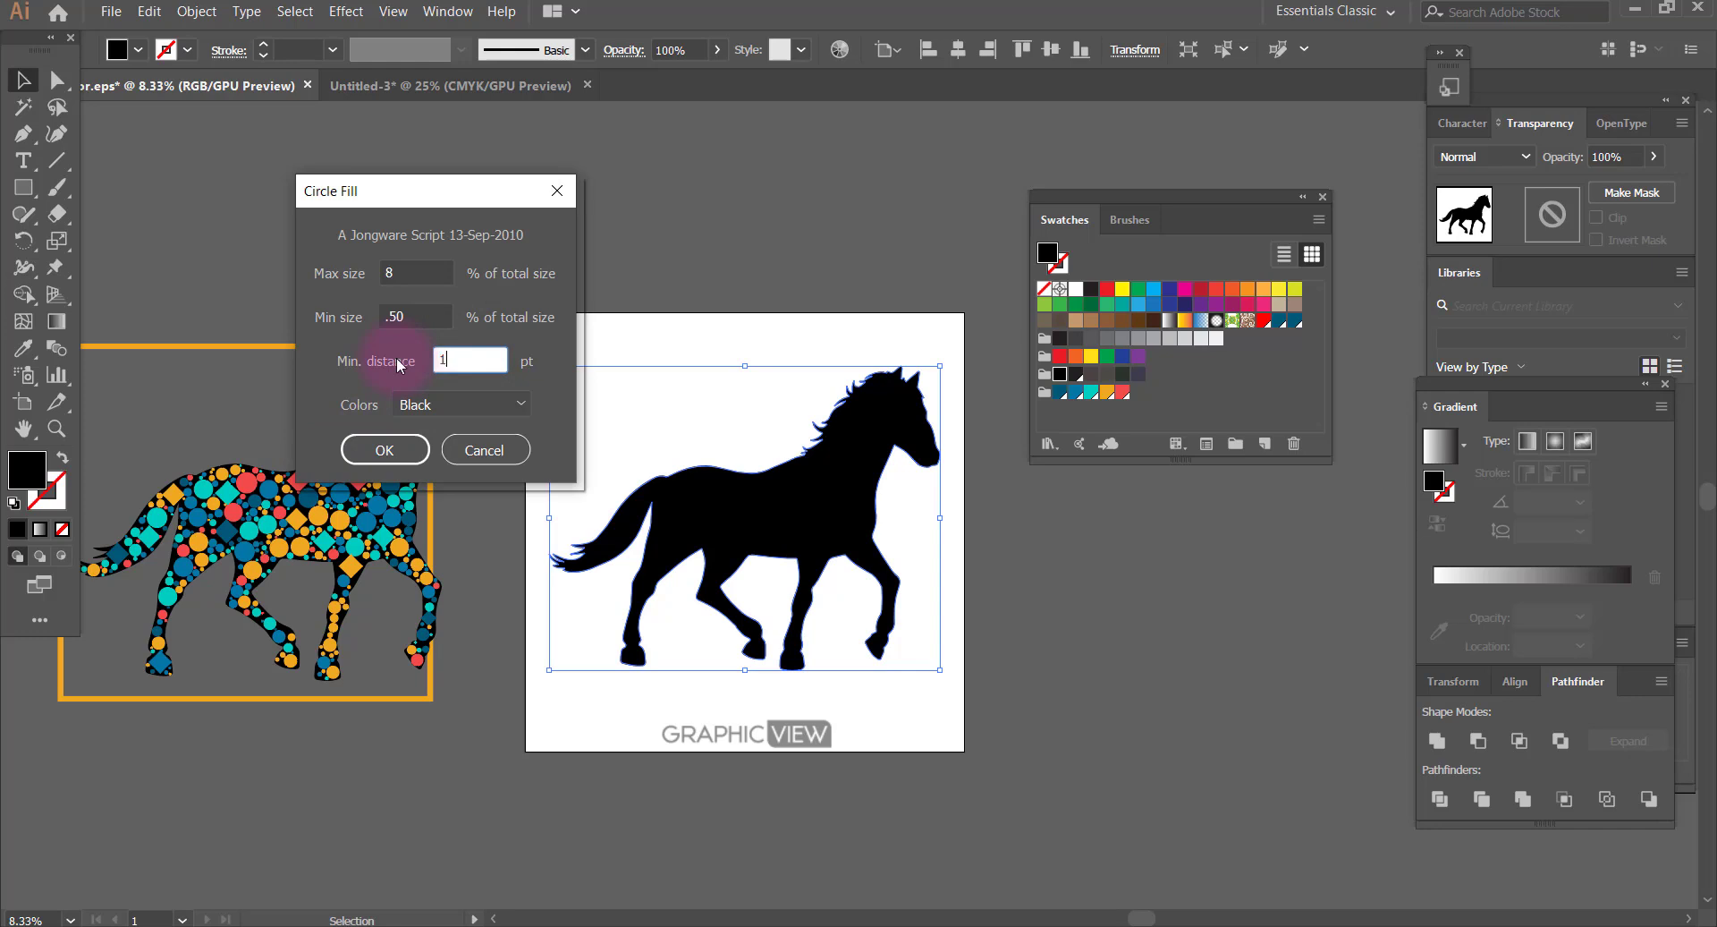
pyautogui.click(443, 402)
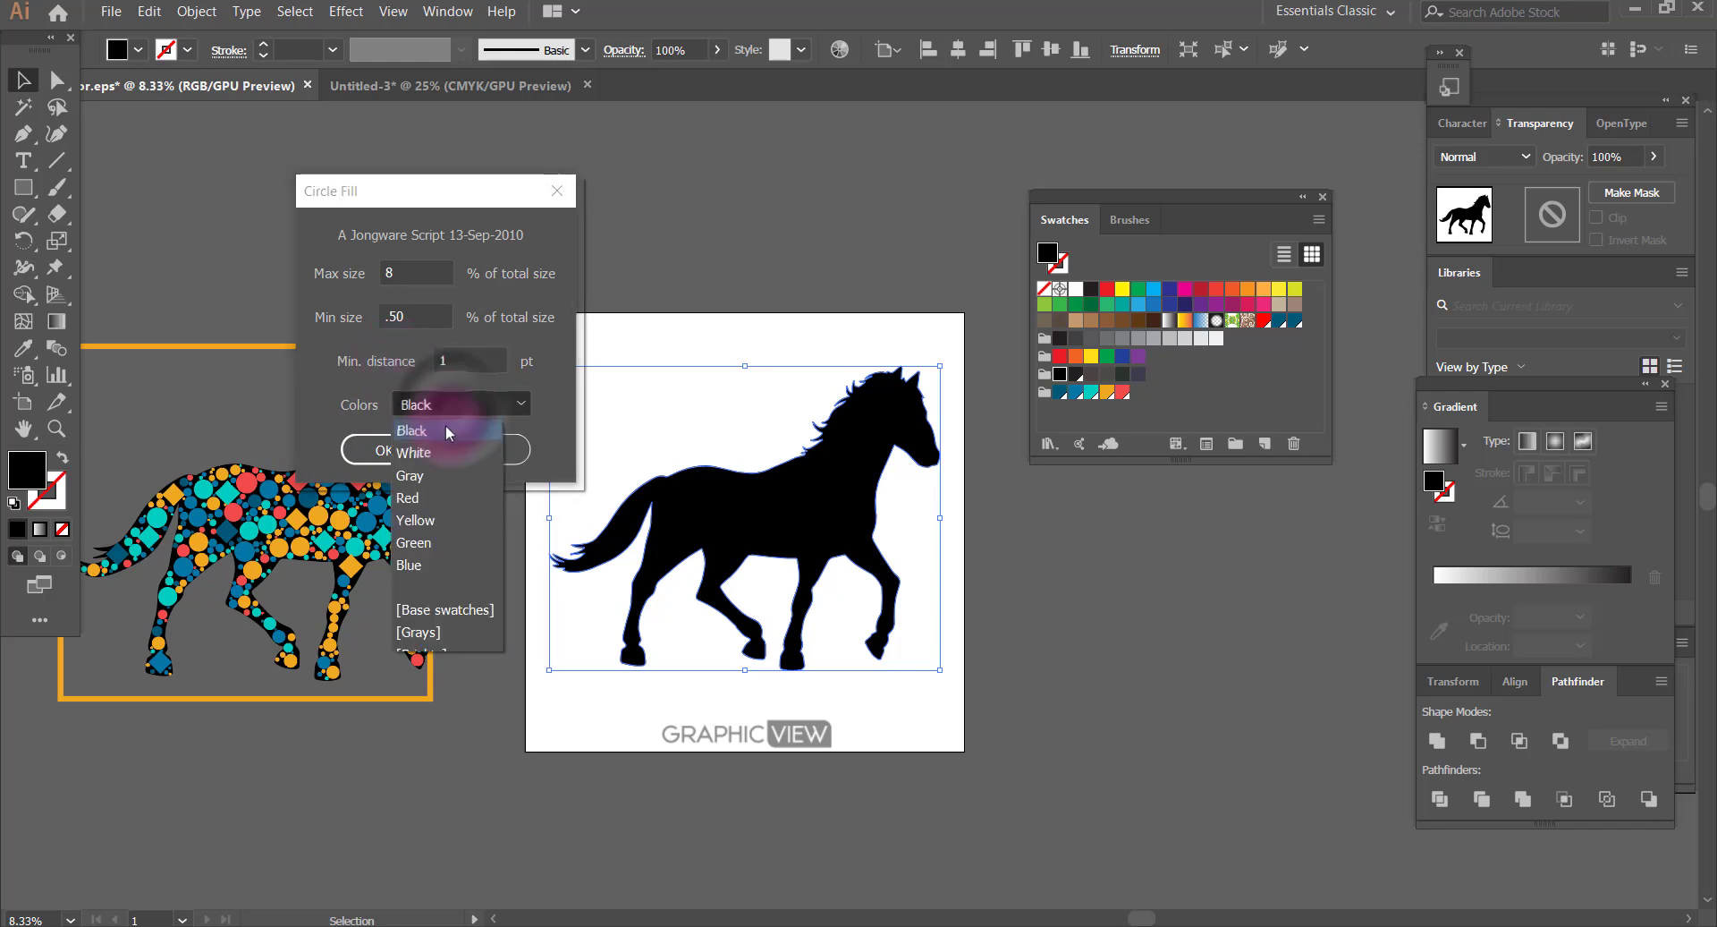
pyautogui.click(416, 499)
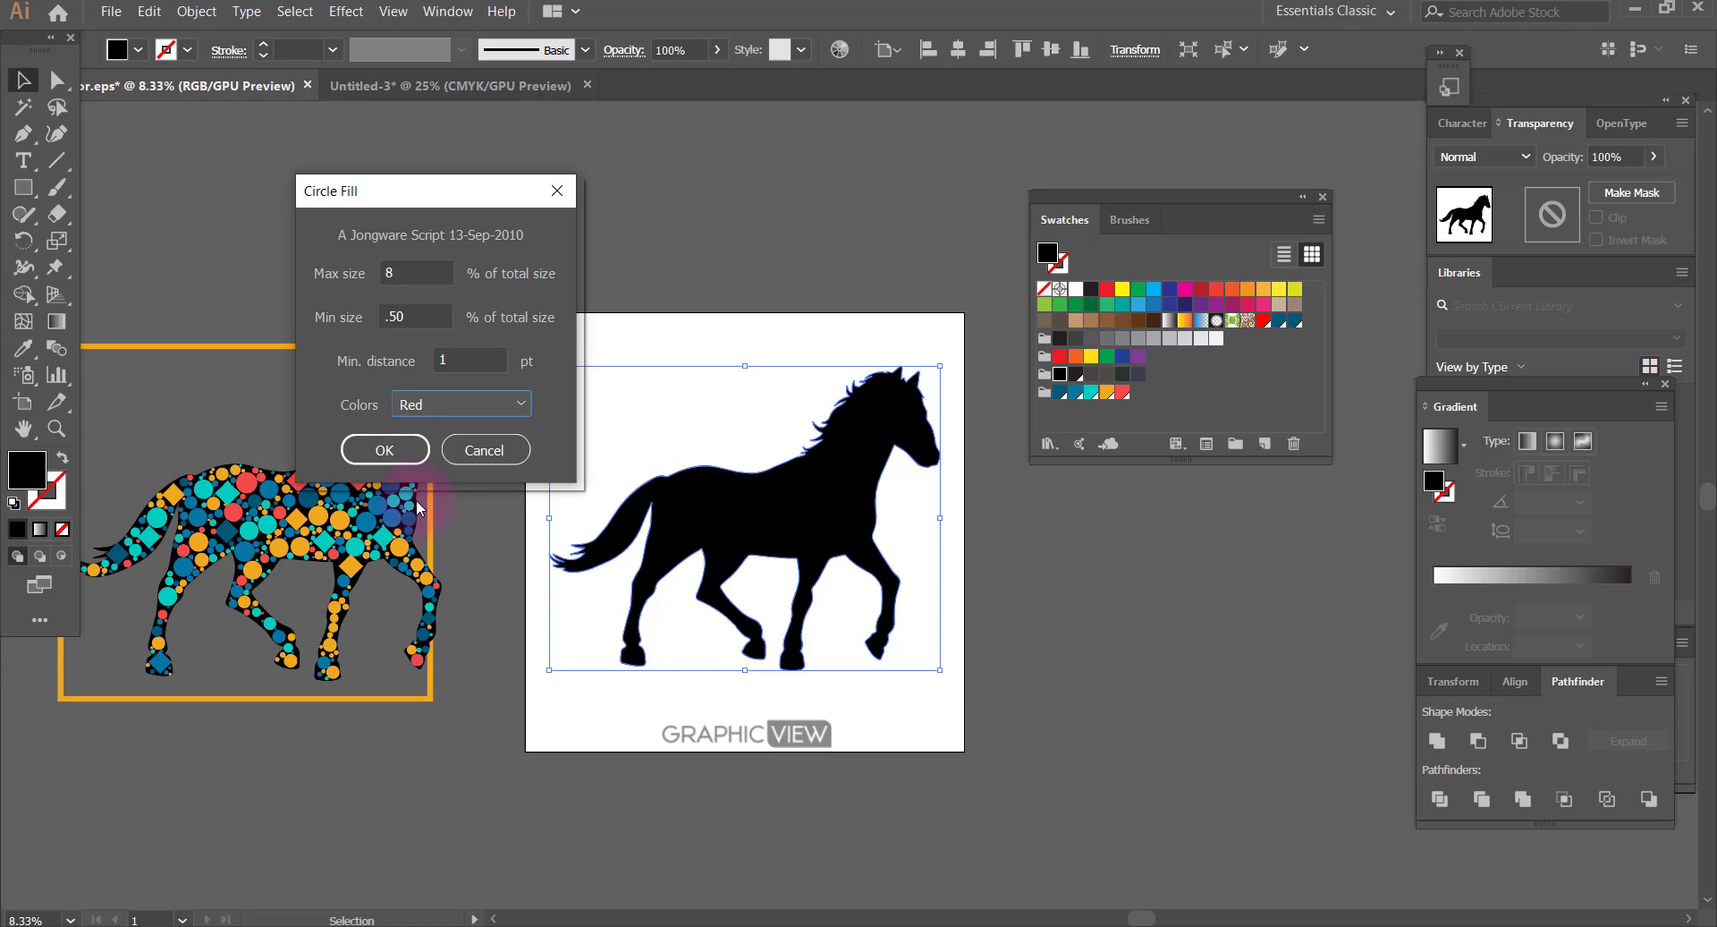
pyautogui.click(386, 452)
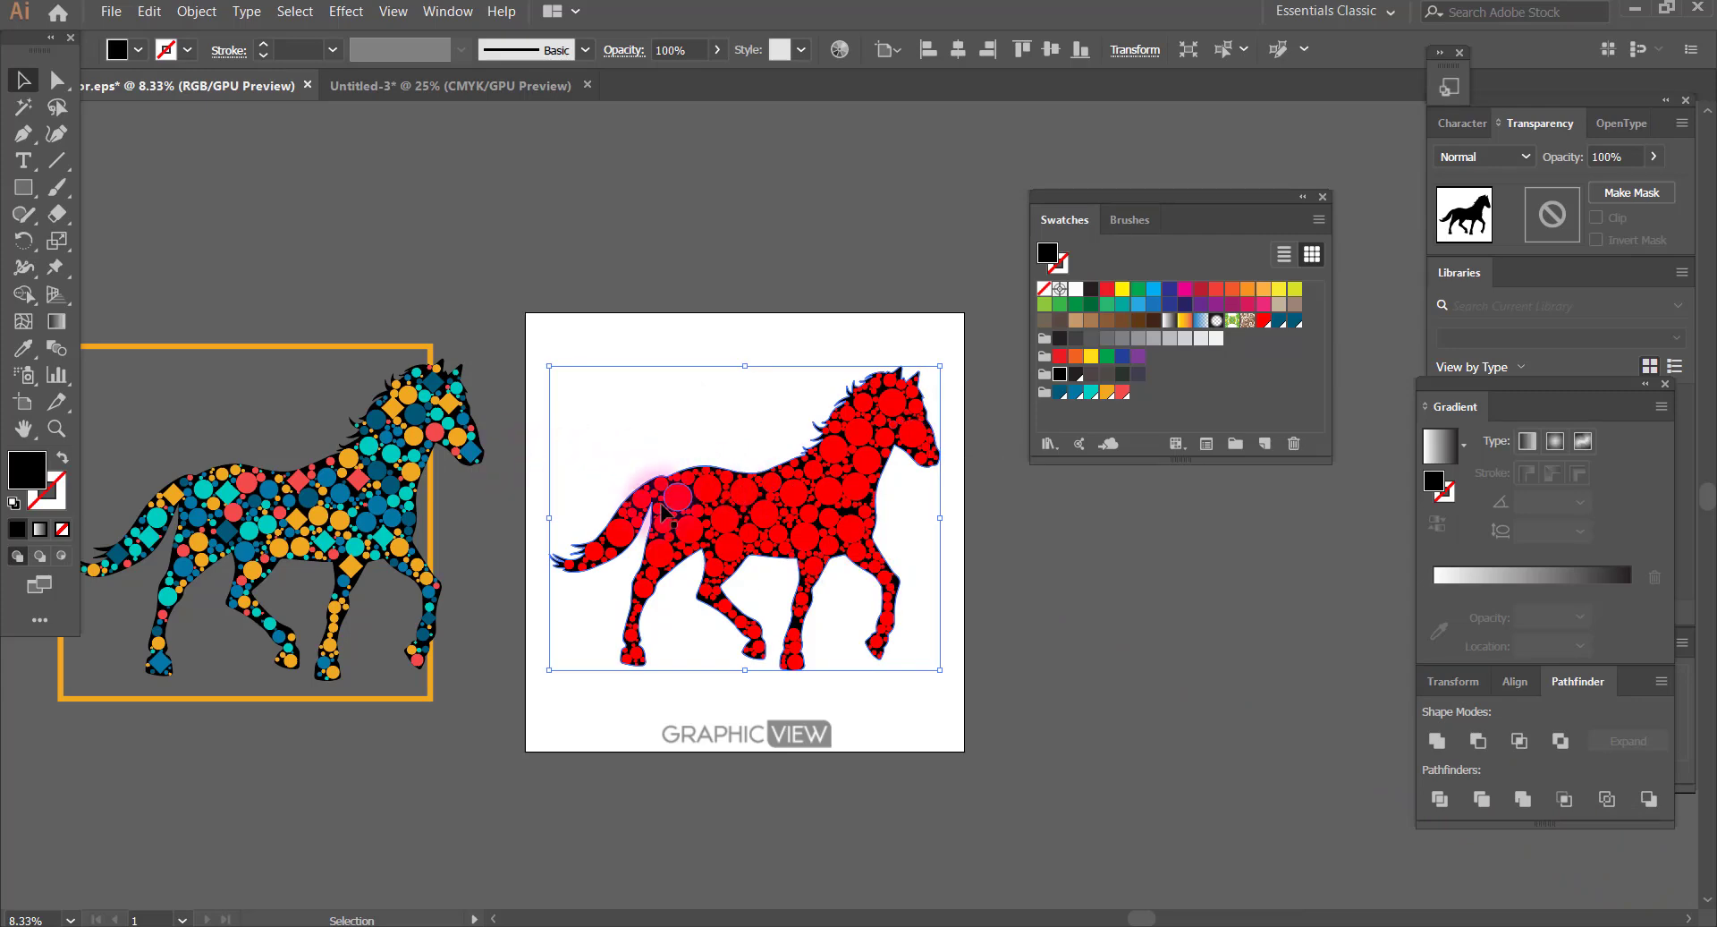
# Zoom in, select the black horse silhouette beneath the circles, and lock it with Ctrl+2
pyautogui.click(619, 385)
pyautogui.keyDown('ctrl'); pyautogui.click(819, 481); pyautogui.keyUp('ctrl')
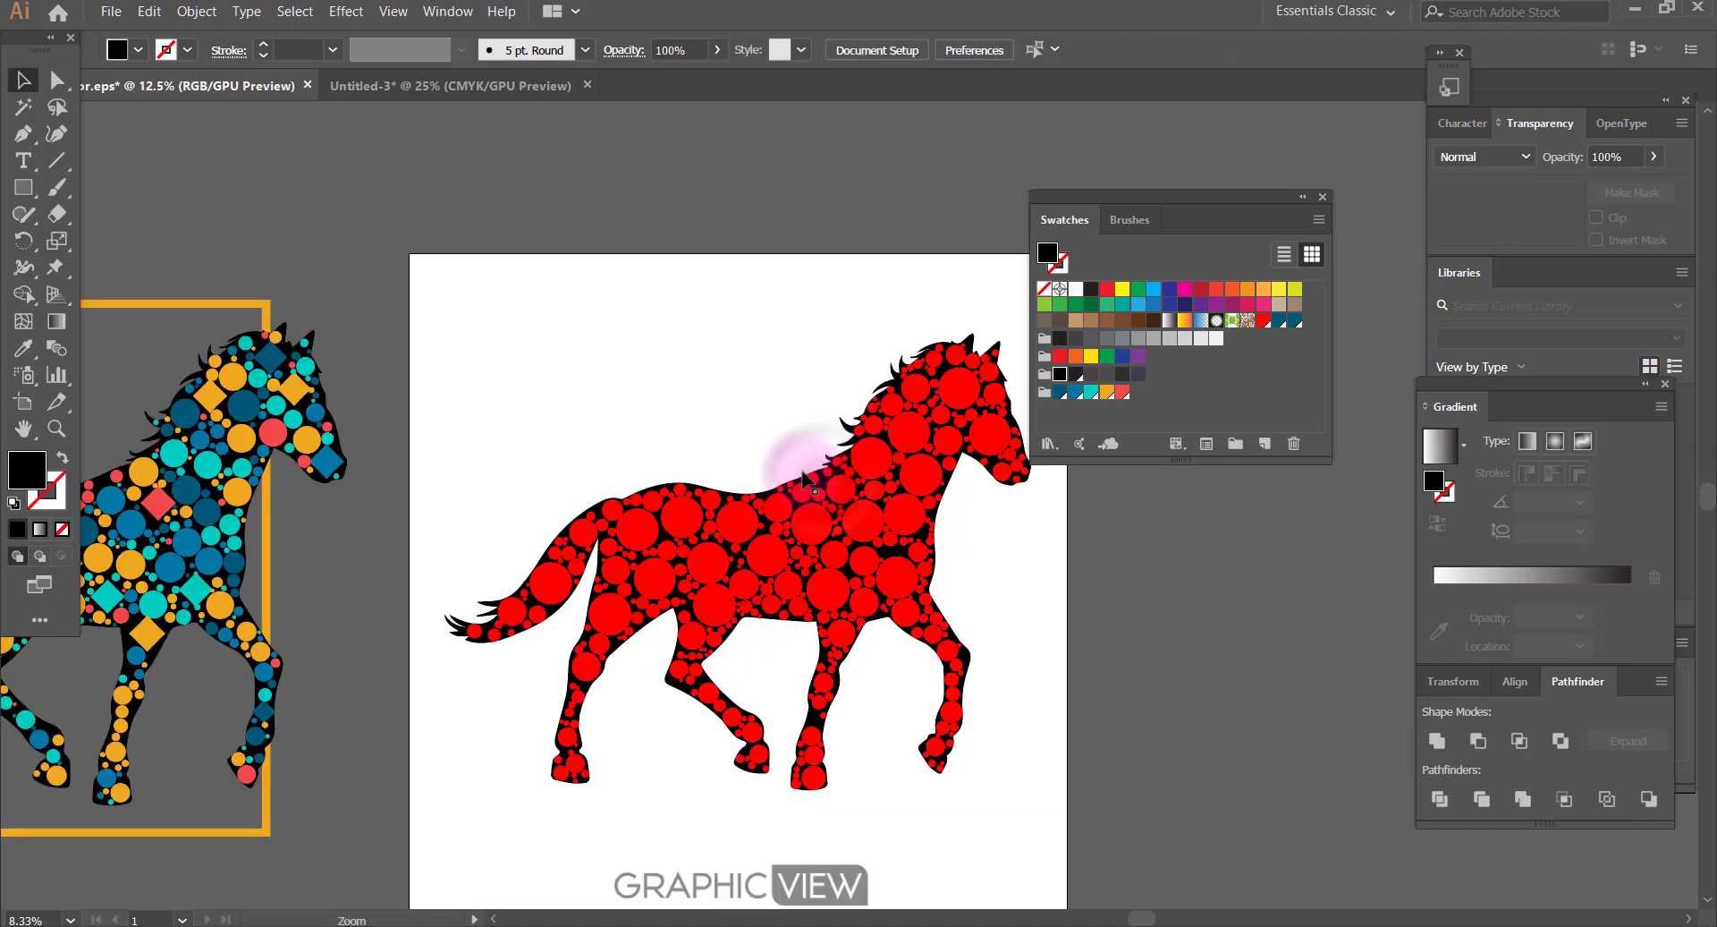
pyautogui.moveTo(819, 480); pyautogui.dragTo(651, 380)
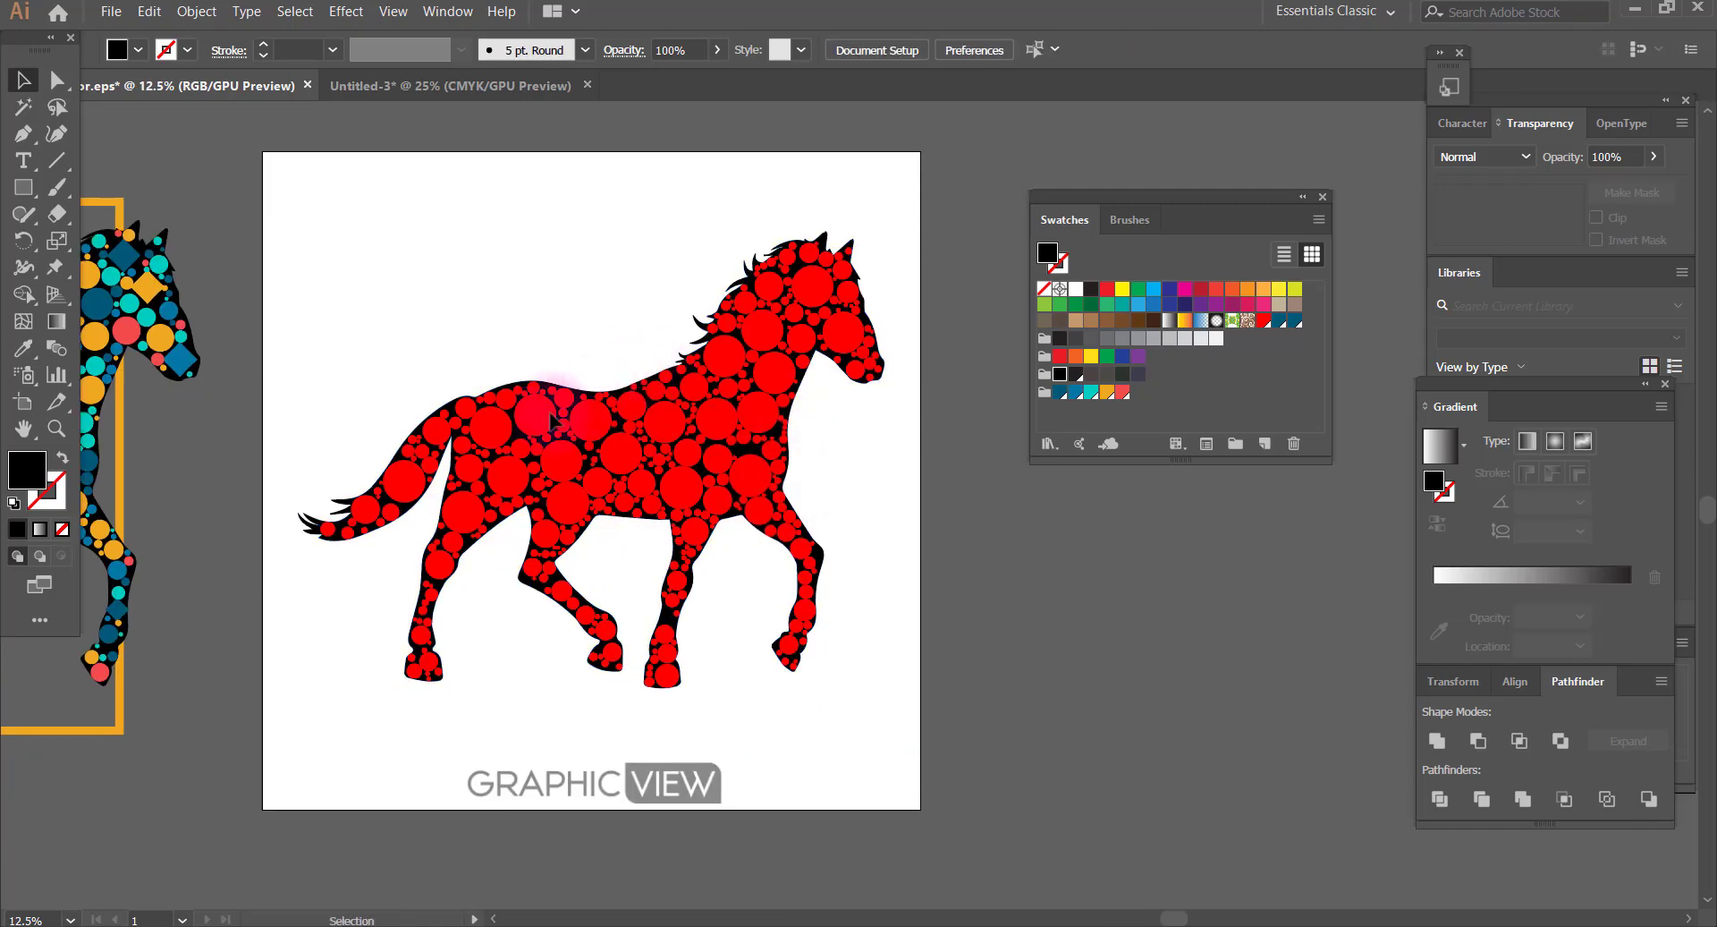
pyautogui.click(339, 508)
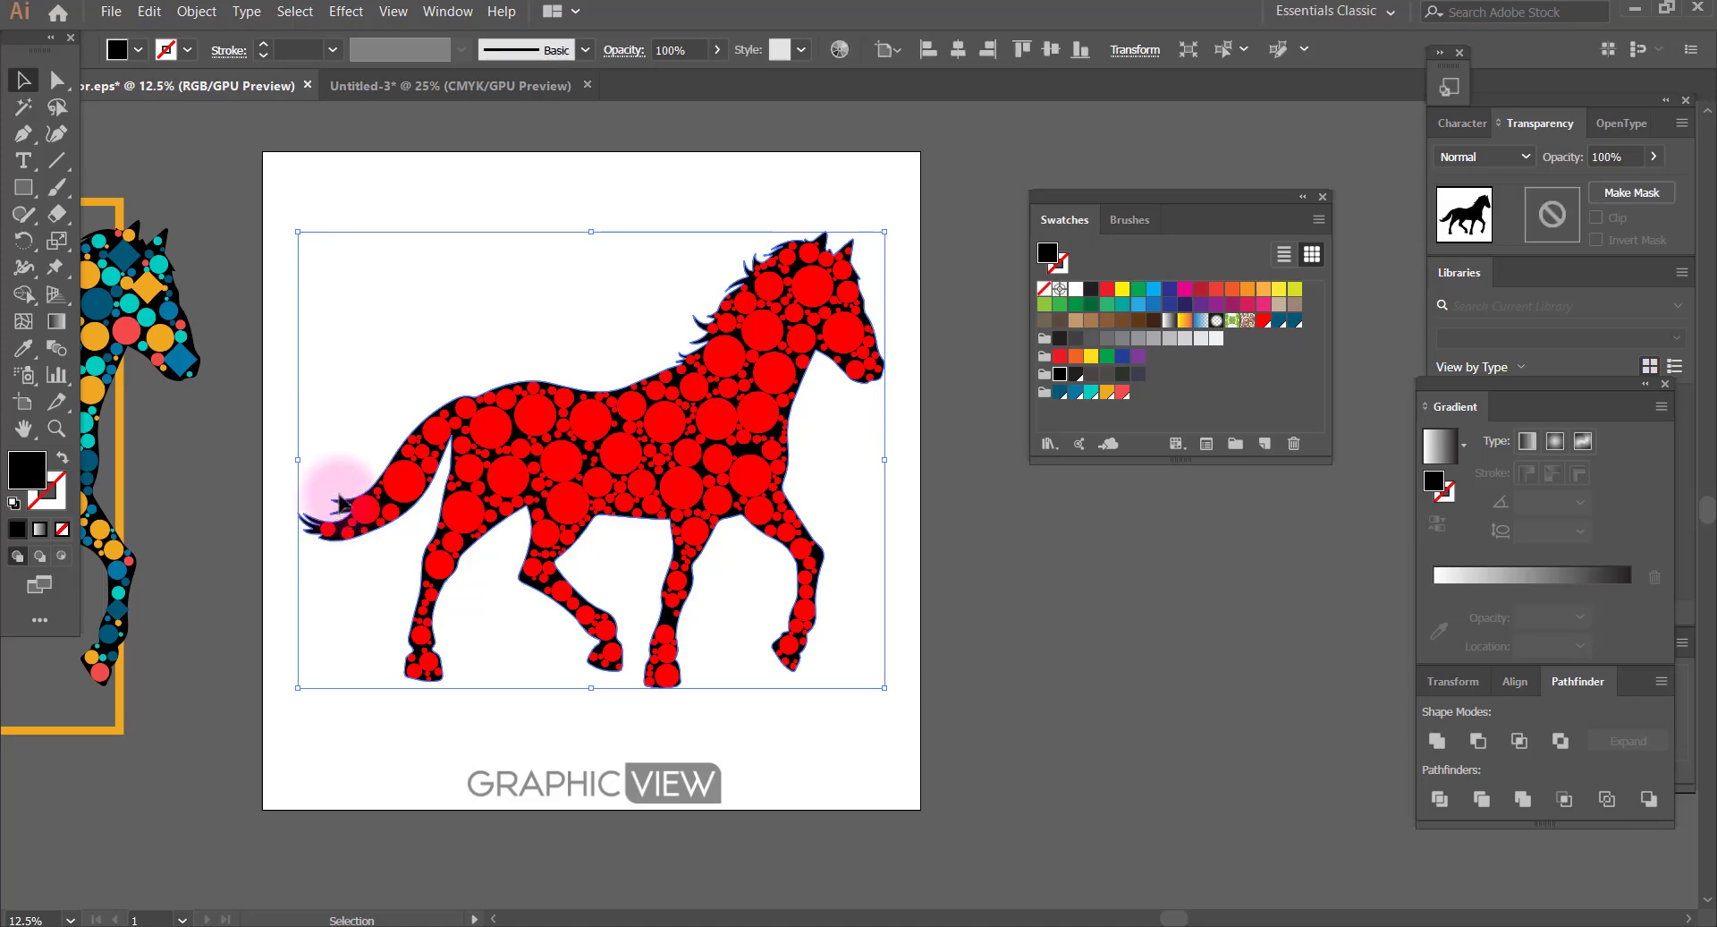
pyautogui.click(379, 372)
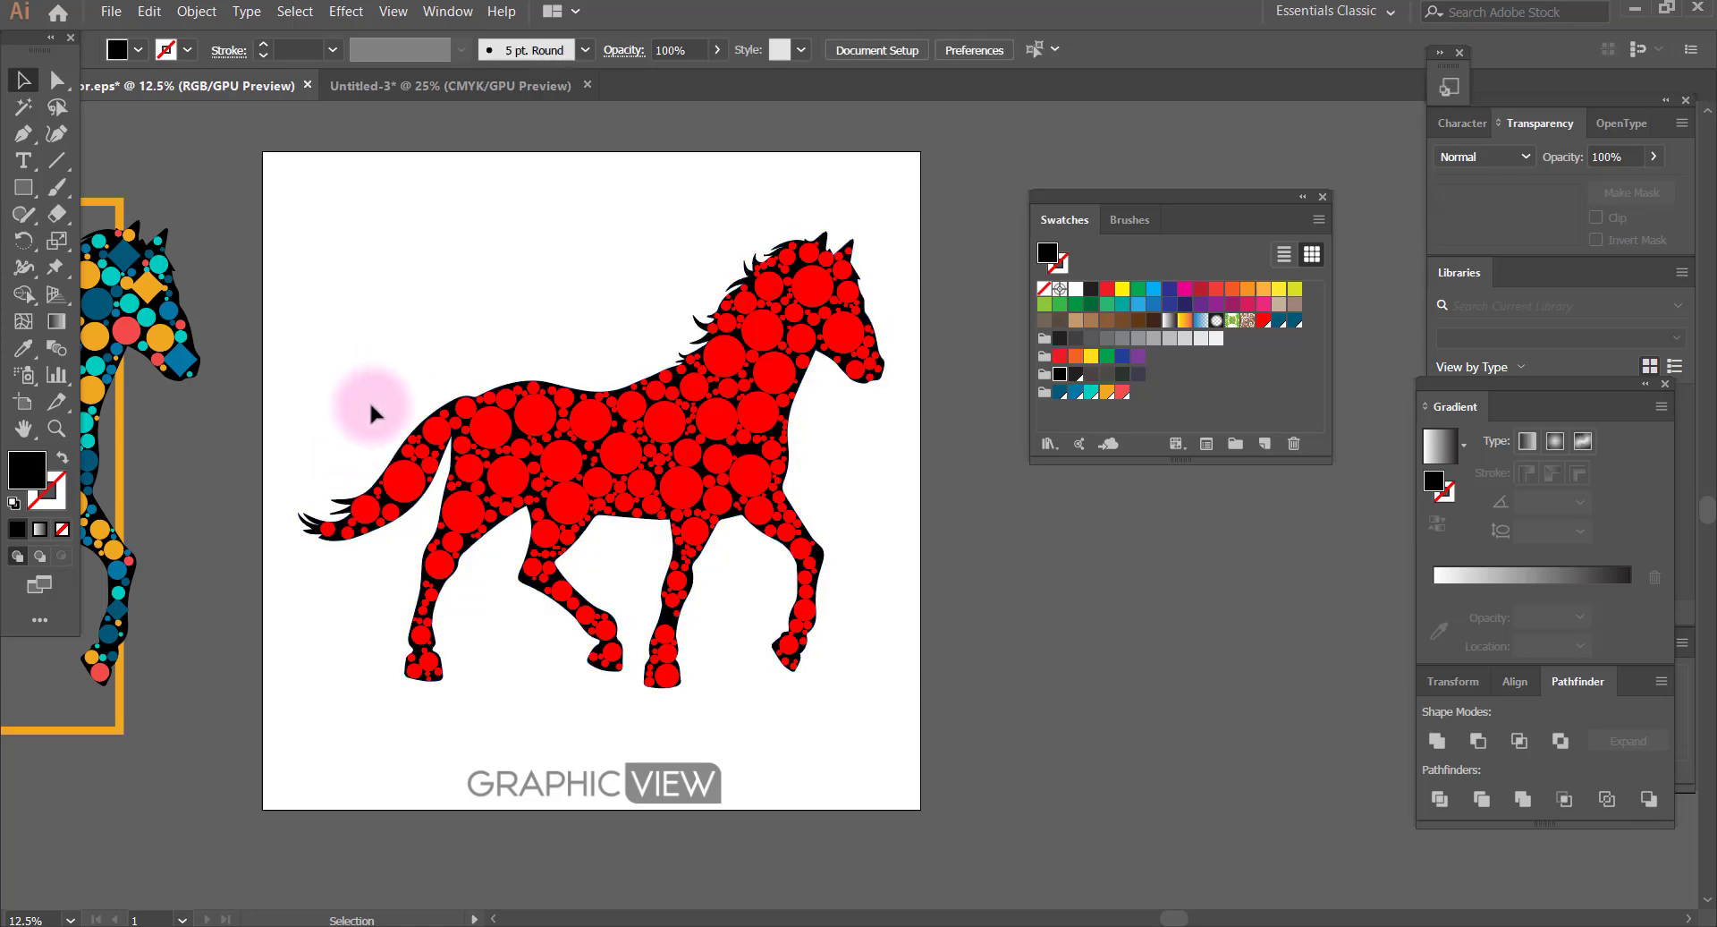
pyautogui.click(339, 503)
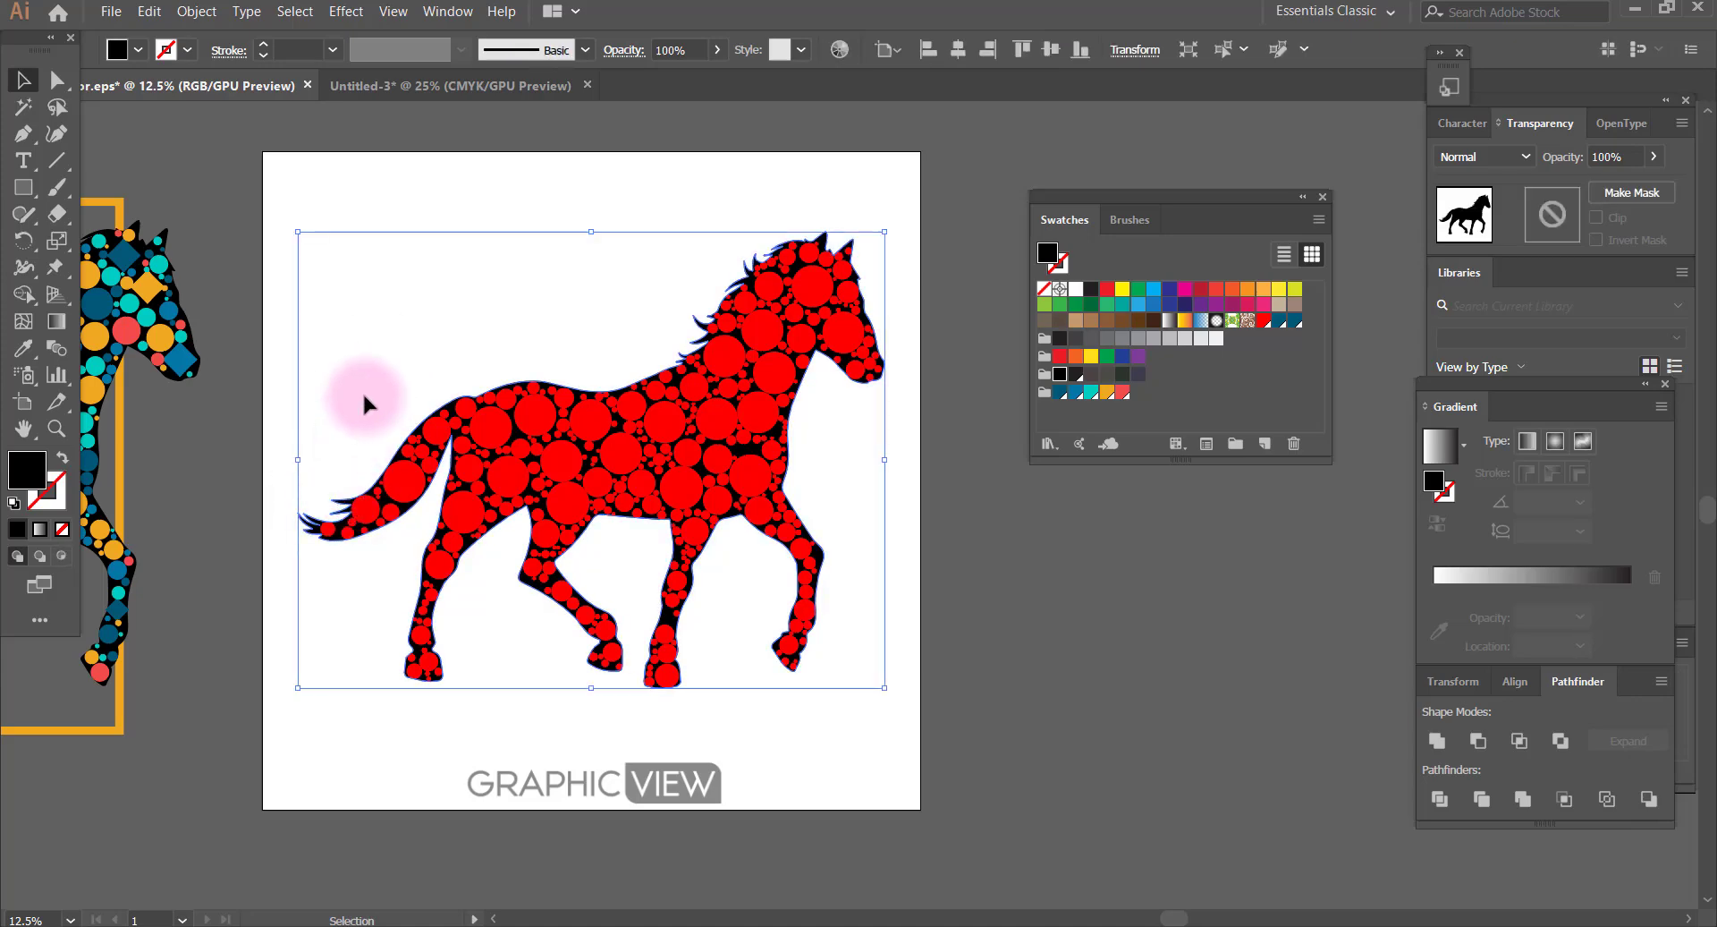
pyautogui.hotkey('ctrl', '2')
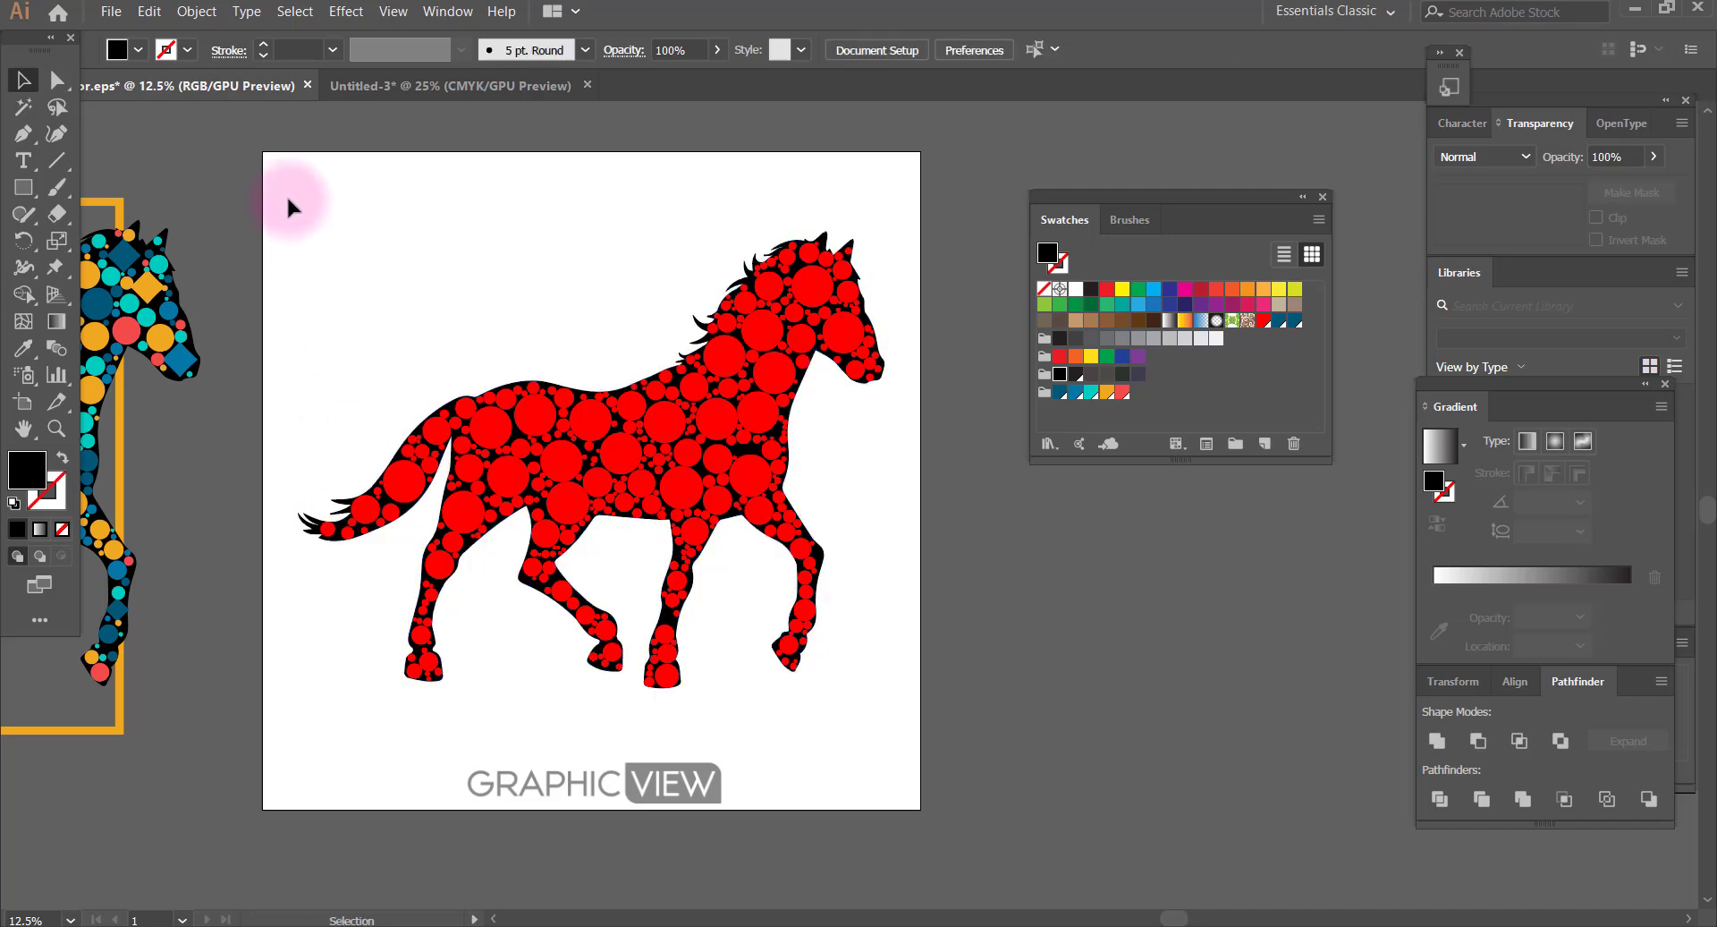
# Marquee-select all circles over the horse and apply the dark blue swatch
pyautogui.moveTo(288, 199); pyautogui.dragTo(852, 667)
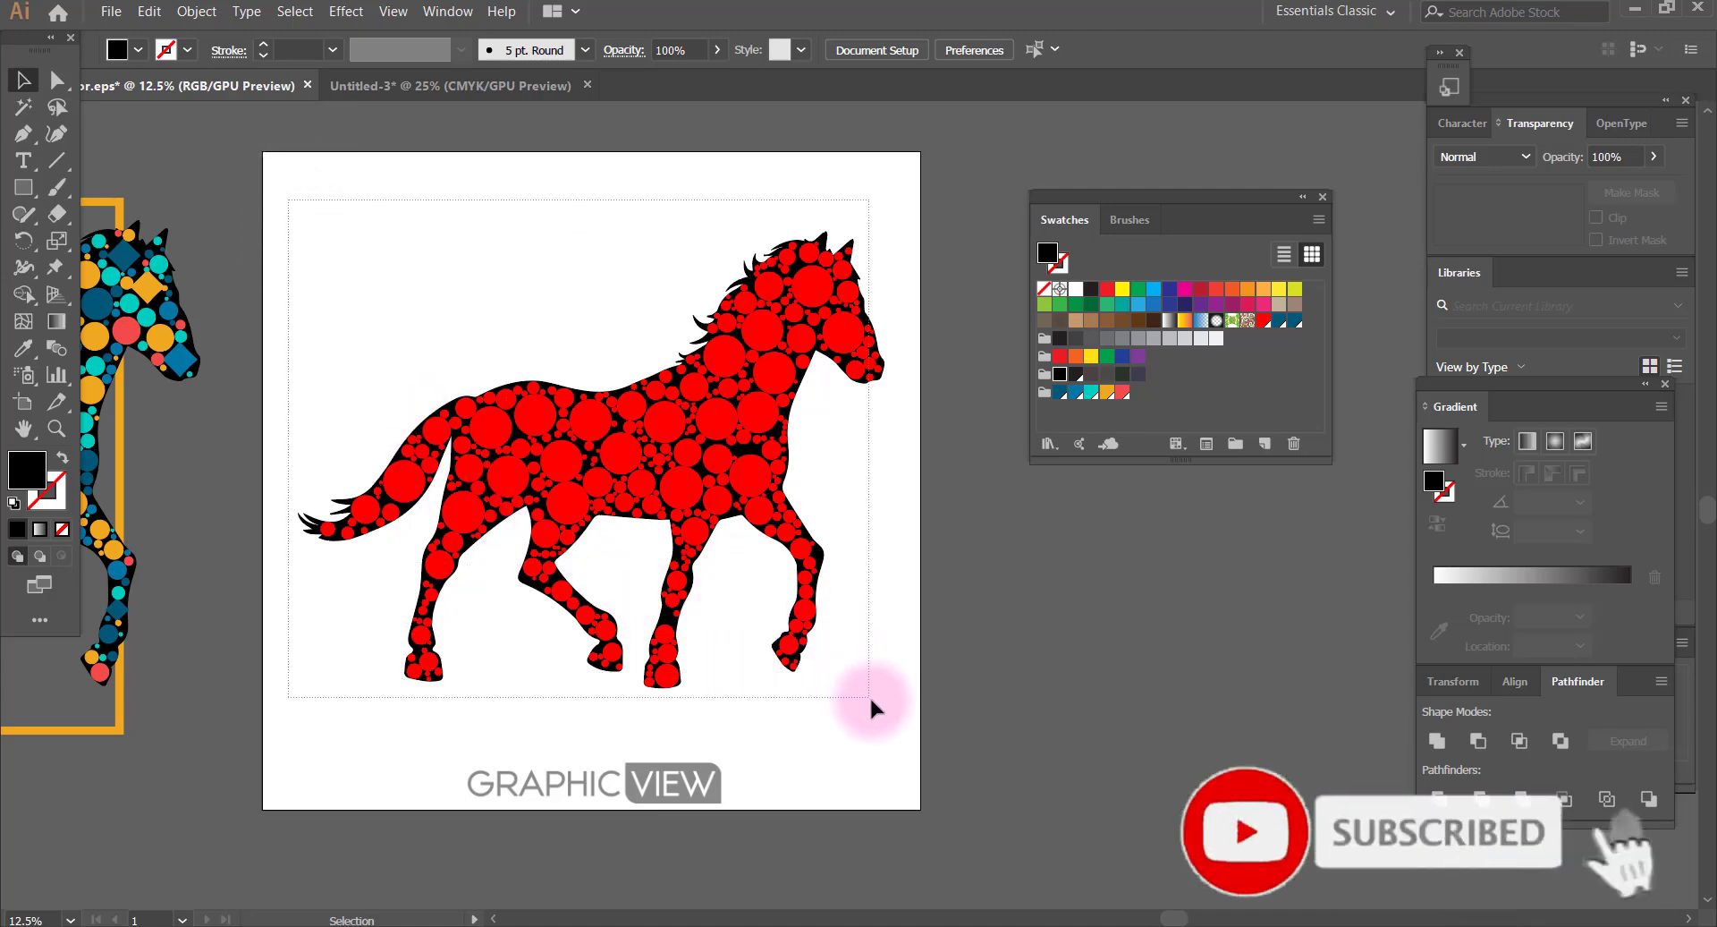
pyautogui.moveTo(851, 667); pyautogui.dragTo(895, 693)
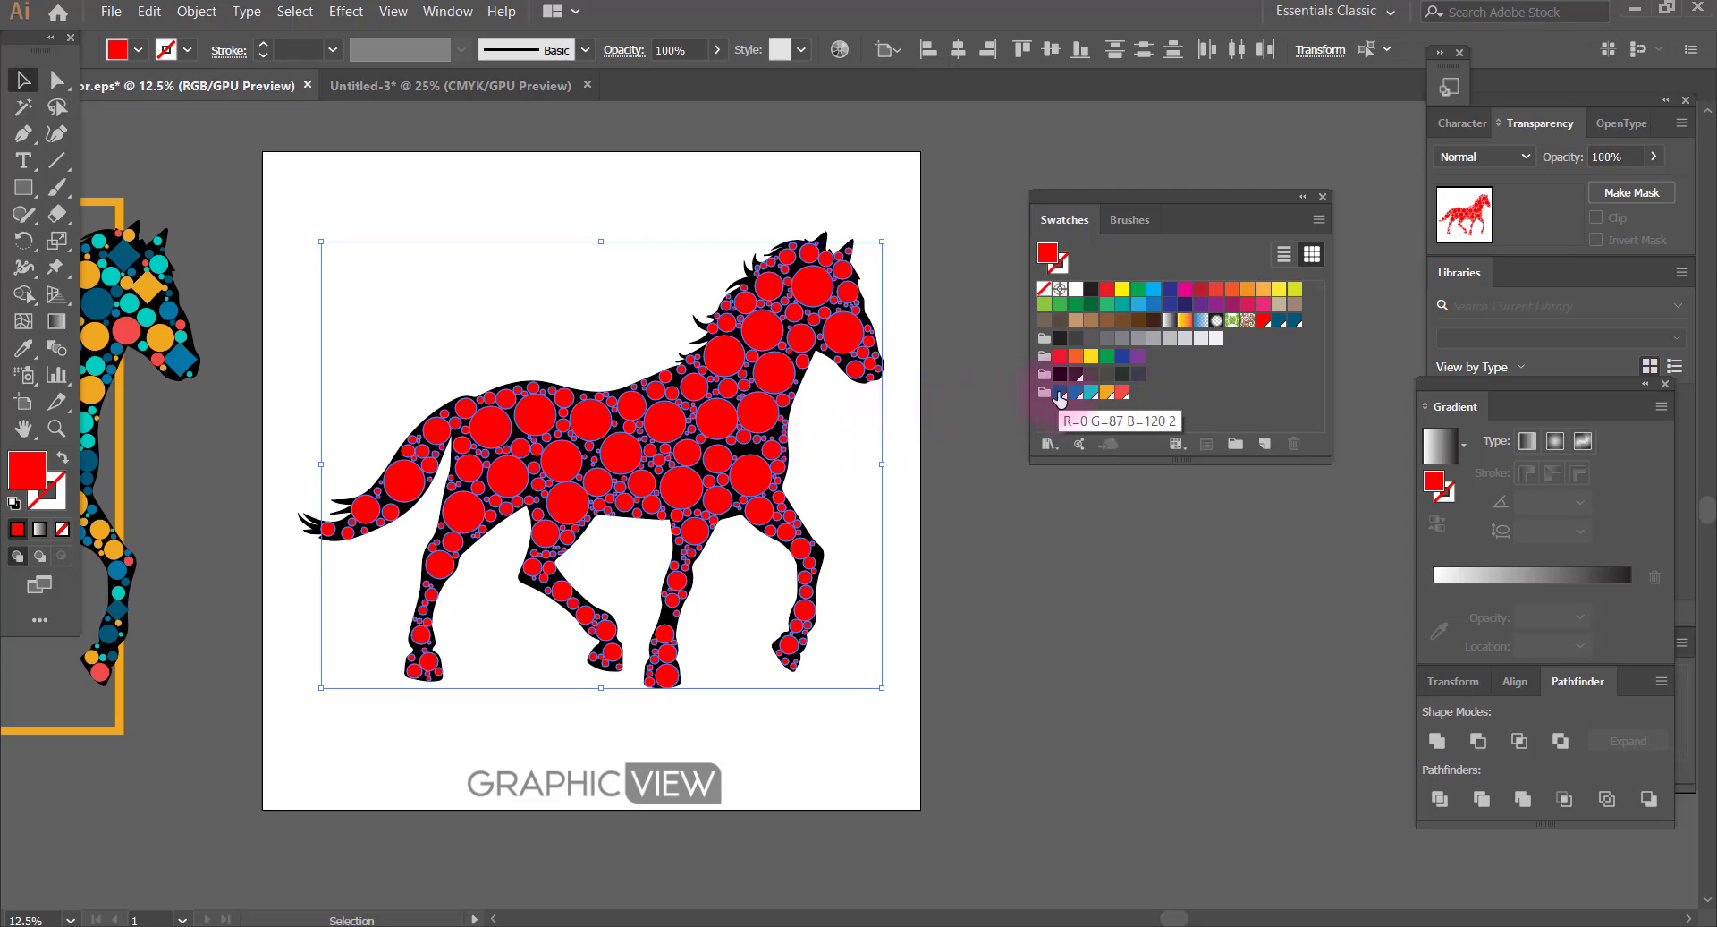
pyautogui.click(1060, 393)
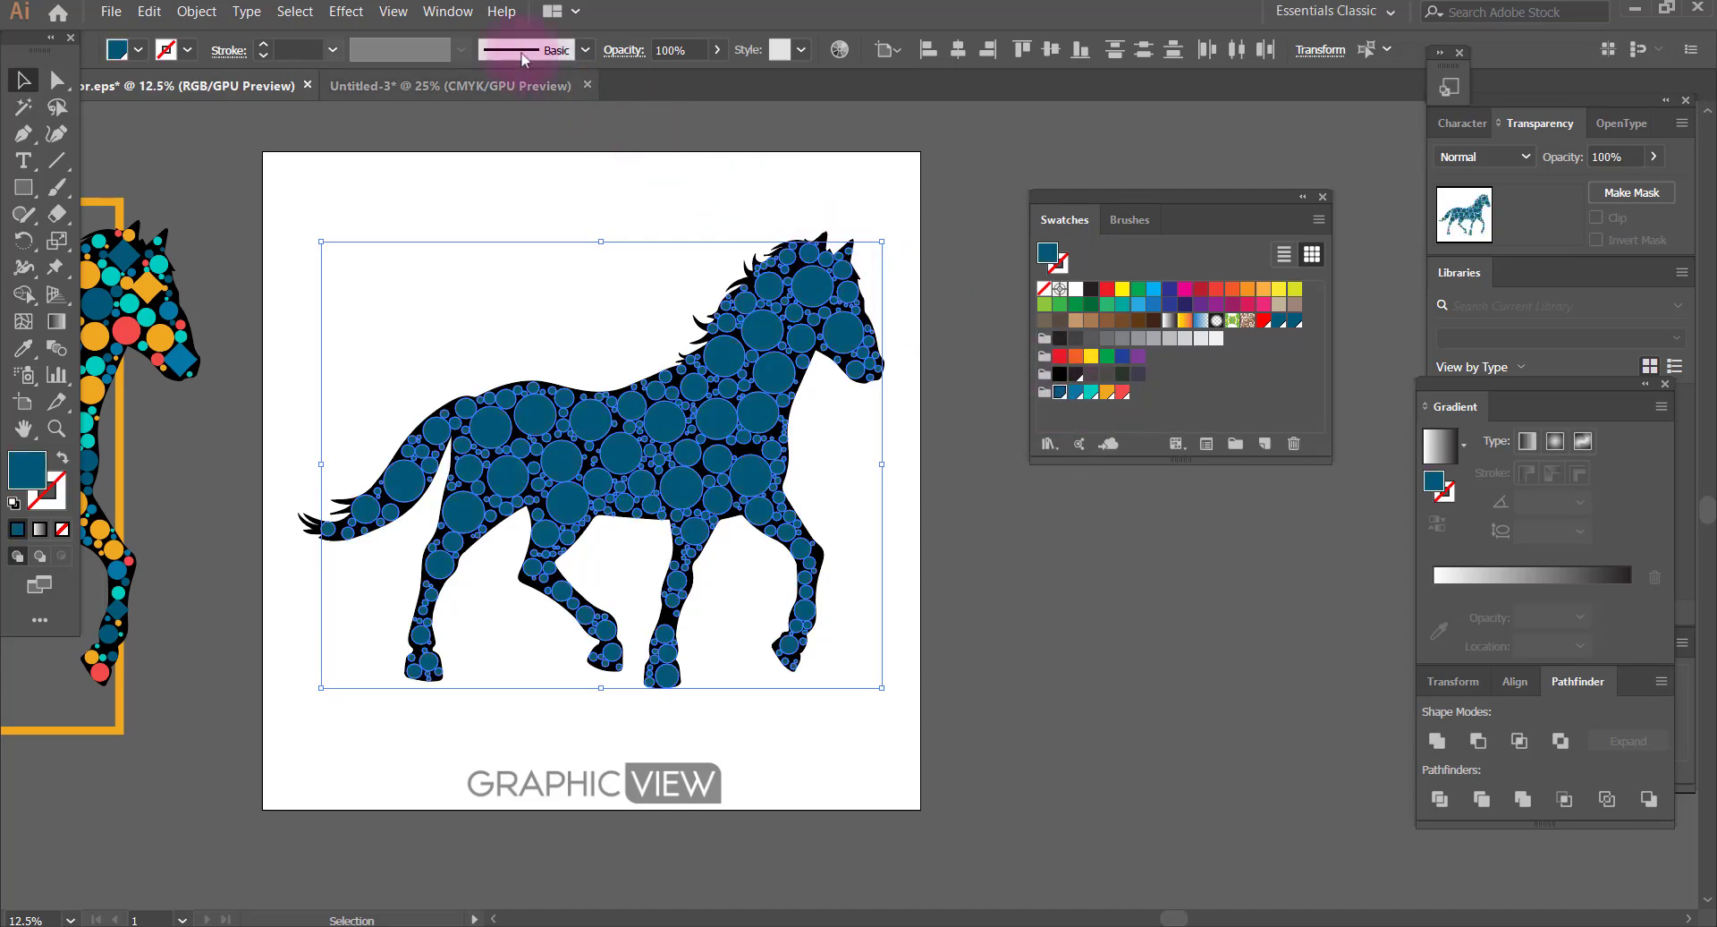
# Select the bottom swatch group from its first colour through its last with Shift-click
pyautogui.click(447, 12)
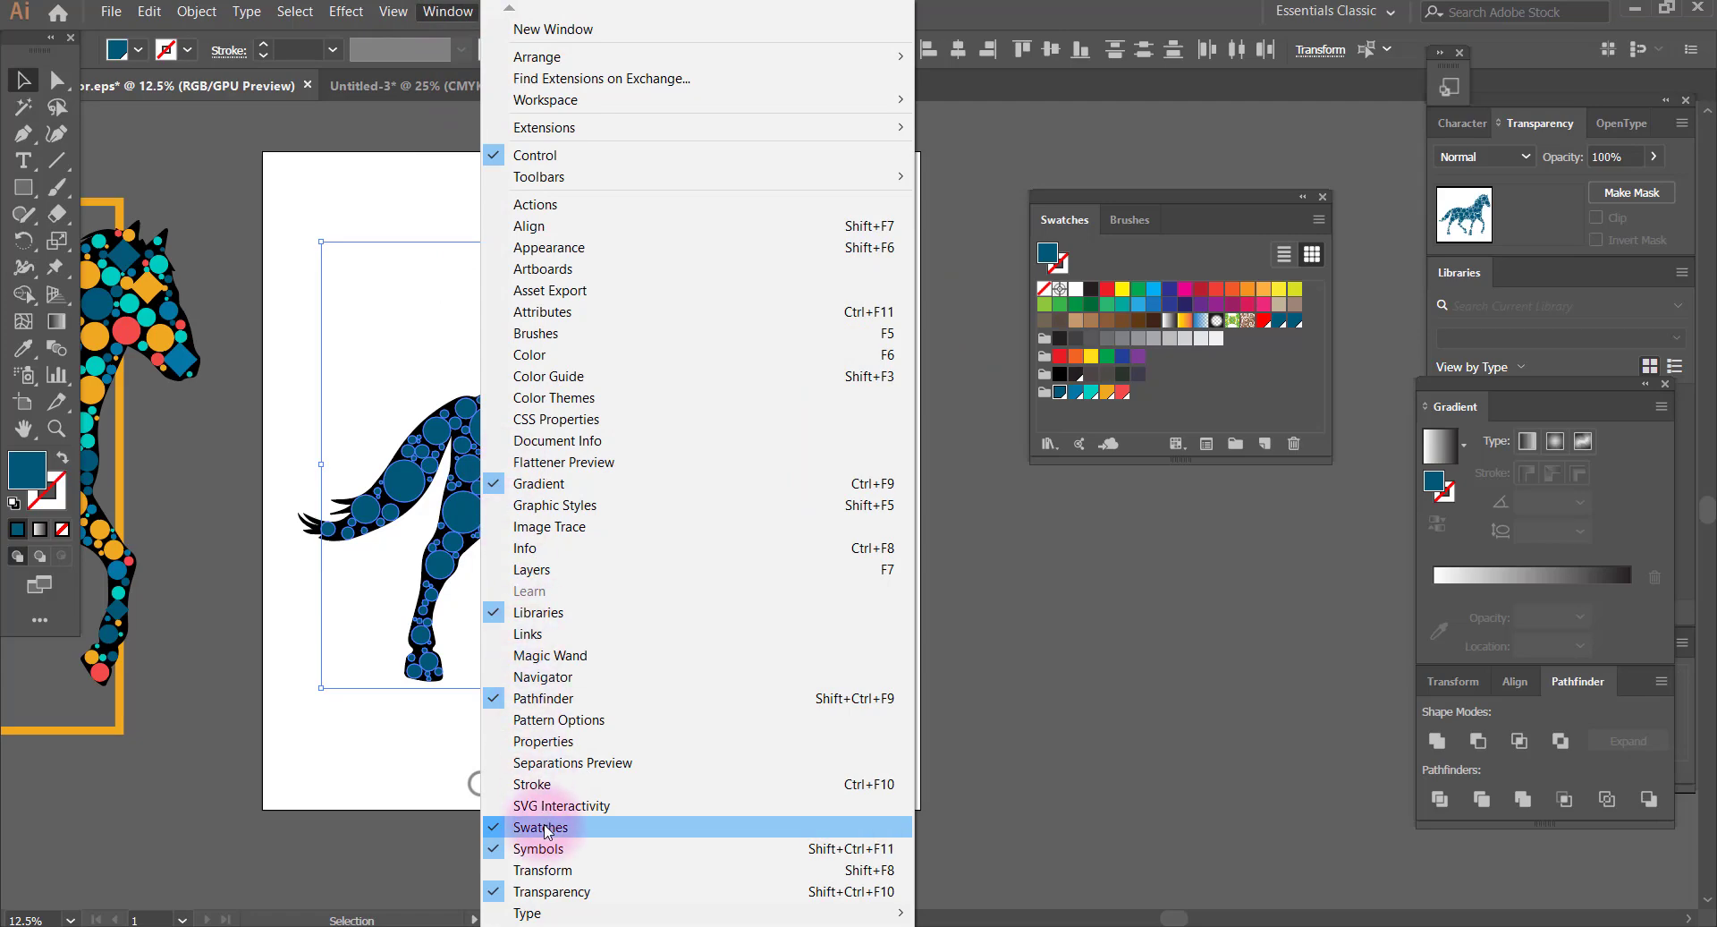
pyautogui.click(1136, 201)
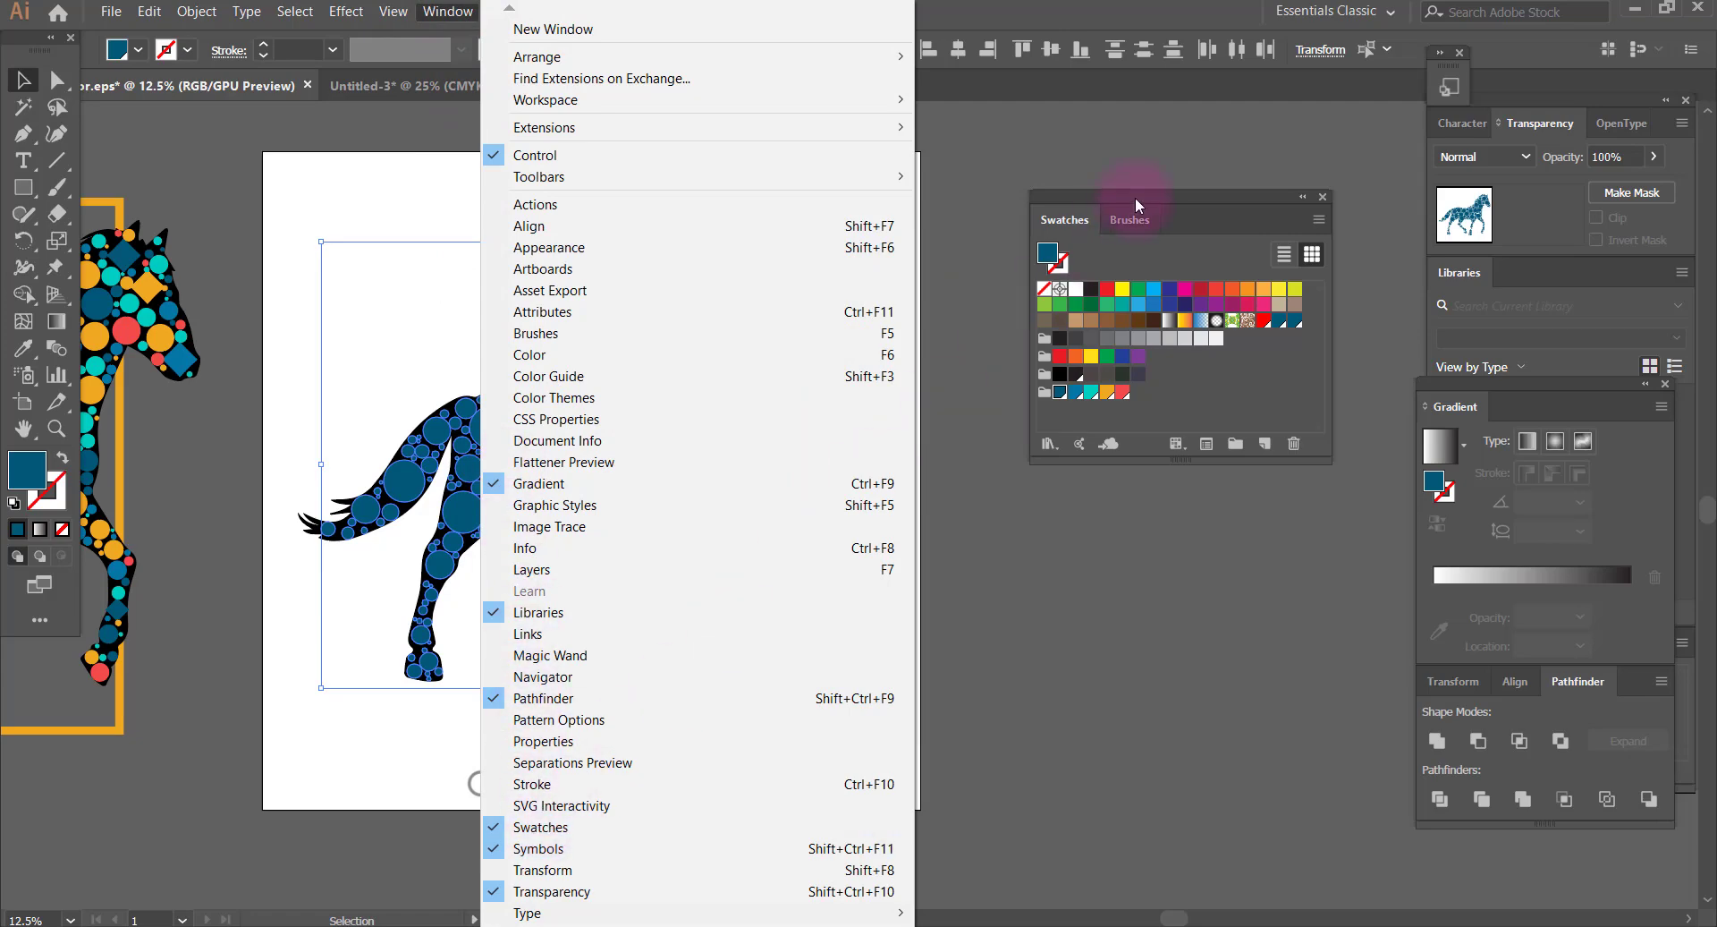
pyautogui.click(1068, 399)
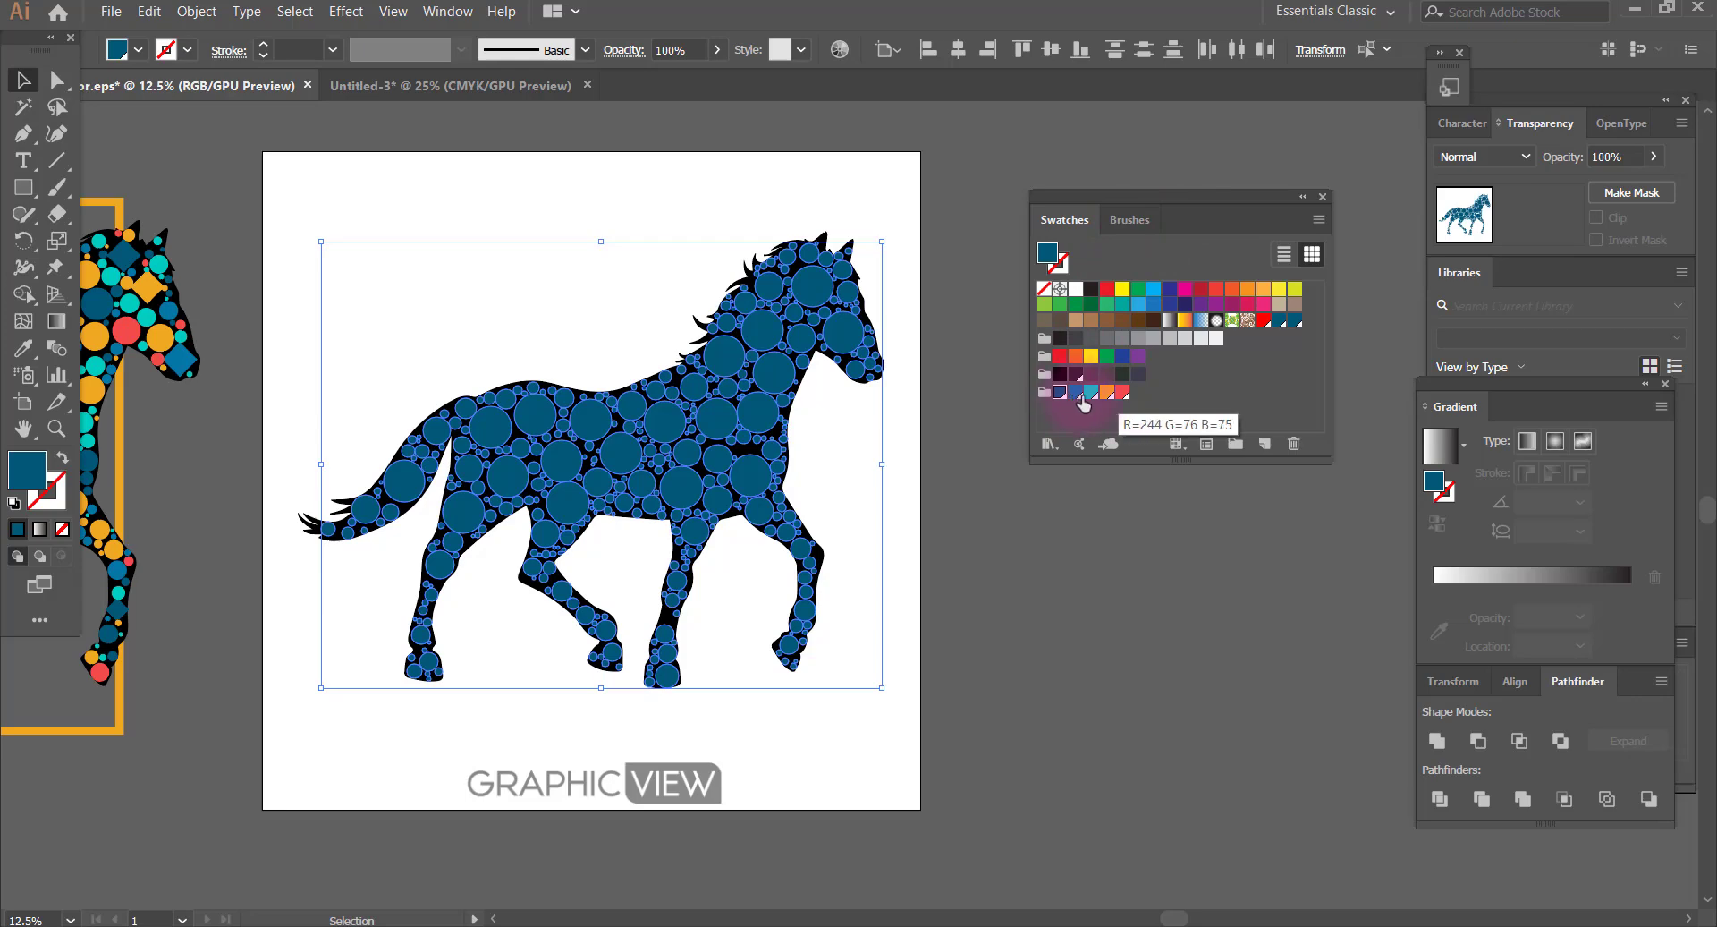
pyautogui.keyDown('shift'); pyautogui.click(1122, 393); pyautogui.keyUp('shift')
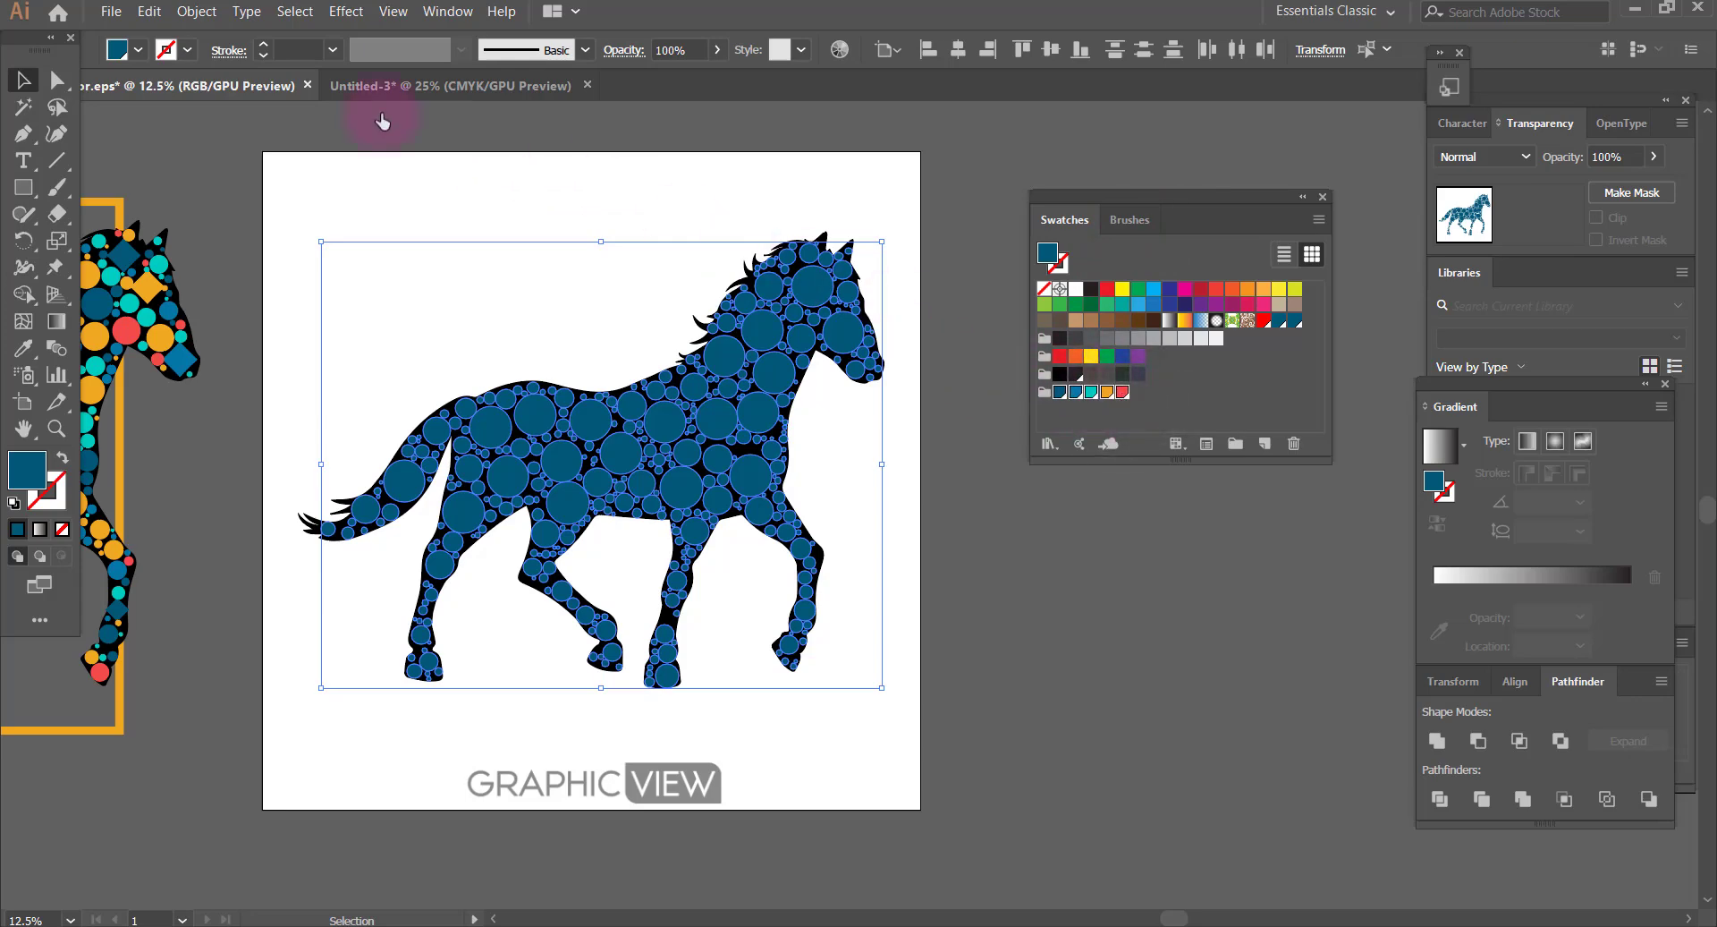
# Run File > Scripts > RandomSwatchesFill on the circles, then deselect the horse
pyautogui.click(112, 13)
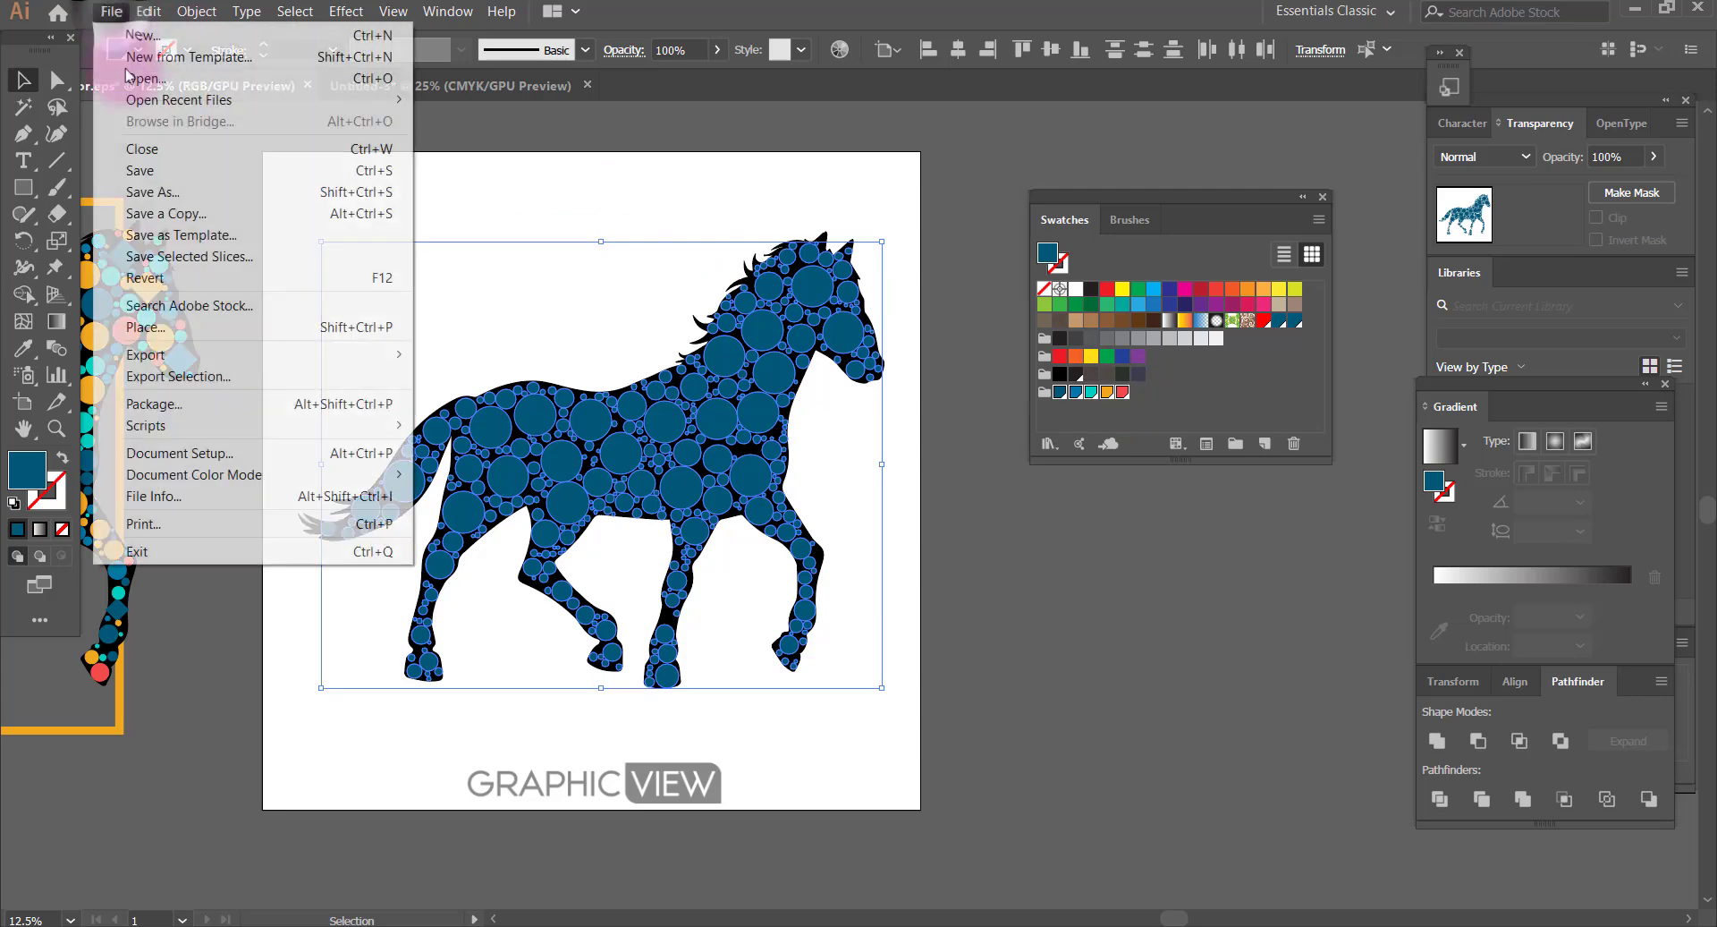
pyautogui.moveTo(147, 425)
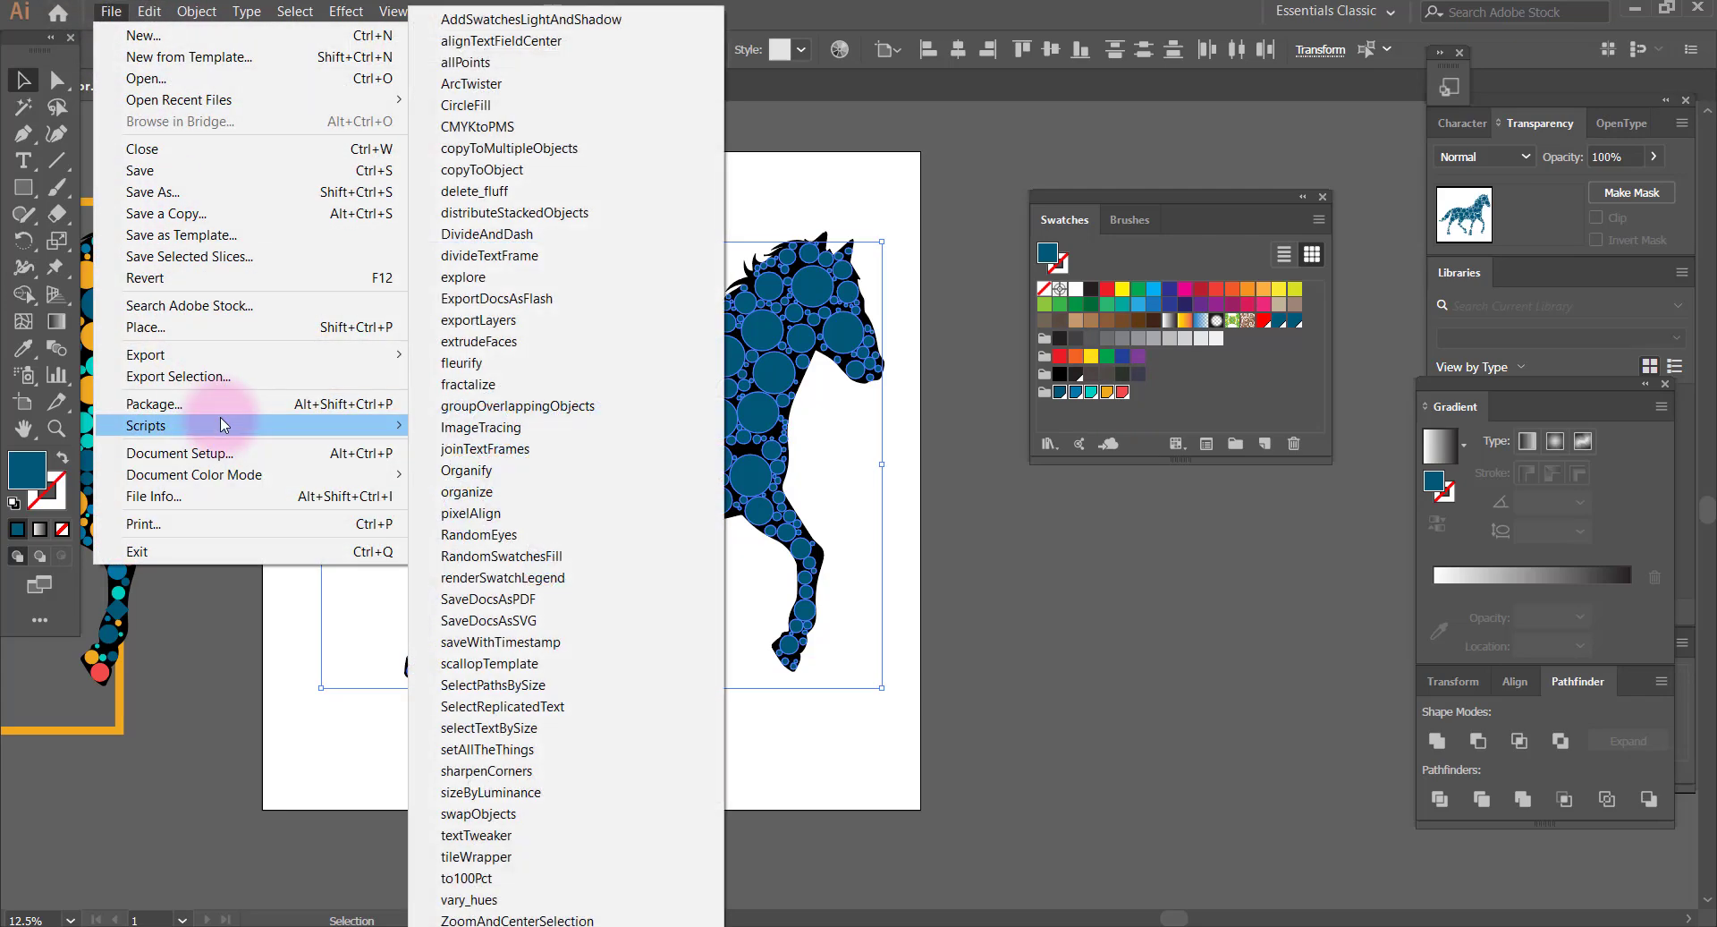
pyautogui.press('Up')
pyautogui.press('Up')
pyautogui.press('Up')
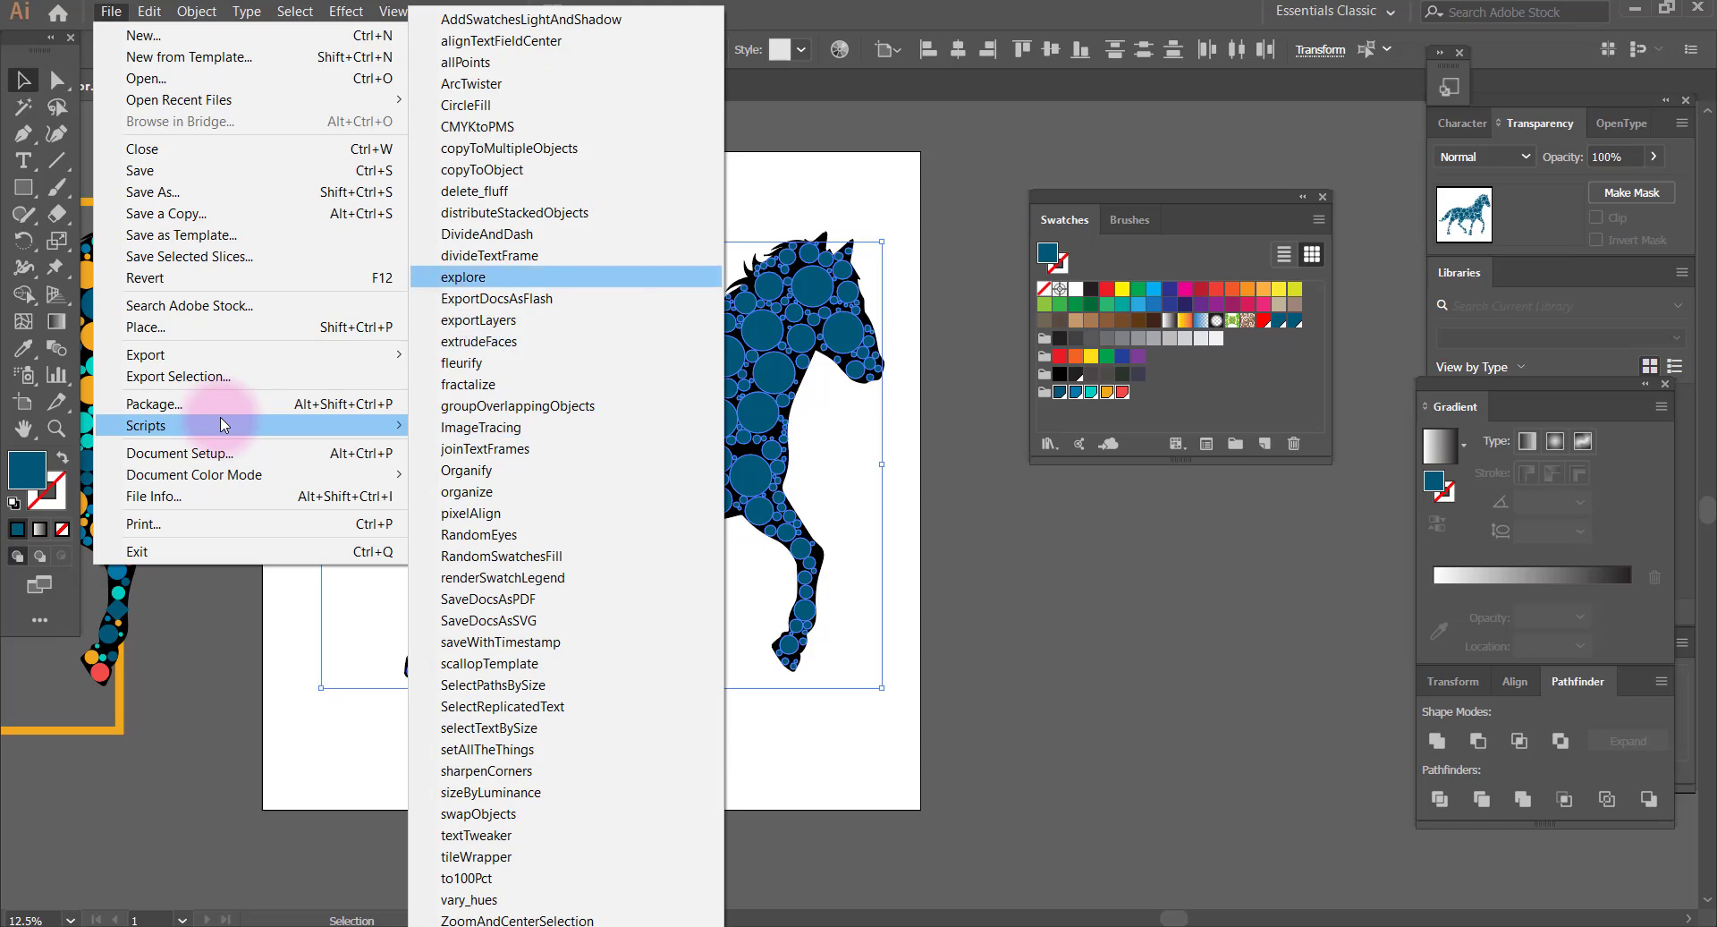
pyautogui.press('Down')
pyautogui.press('Down')
pyautogui.press('Down')
pyautogui.press('Down')
pyautogui.press('Down')
pyautogui.press('Down')
pyautogui.press('Down')
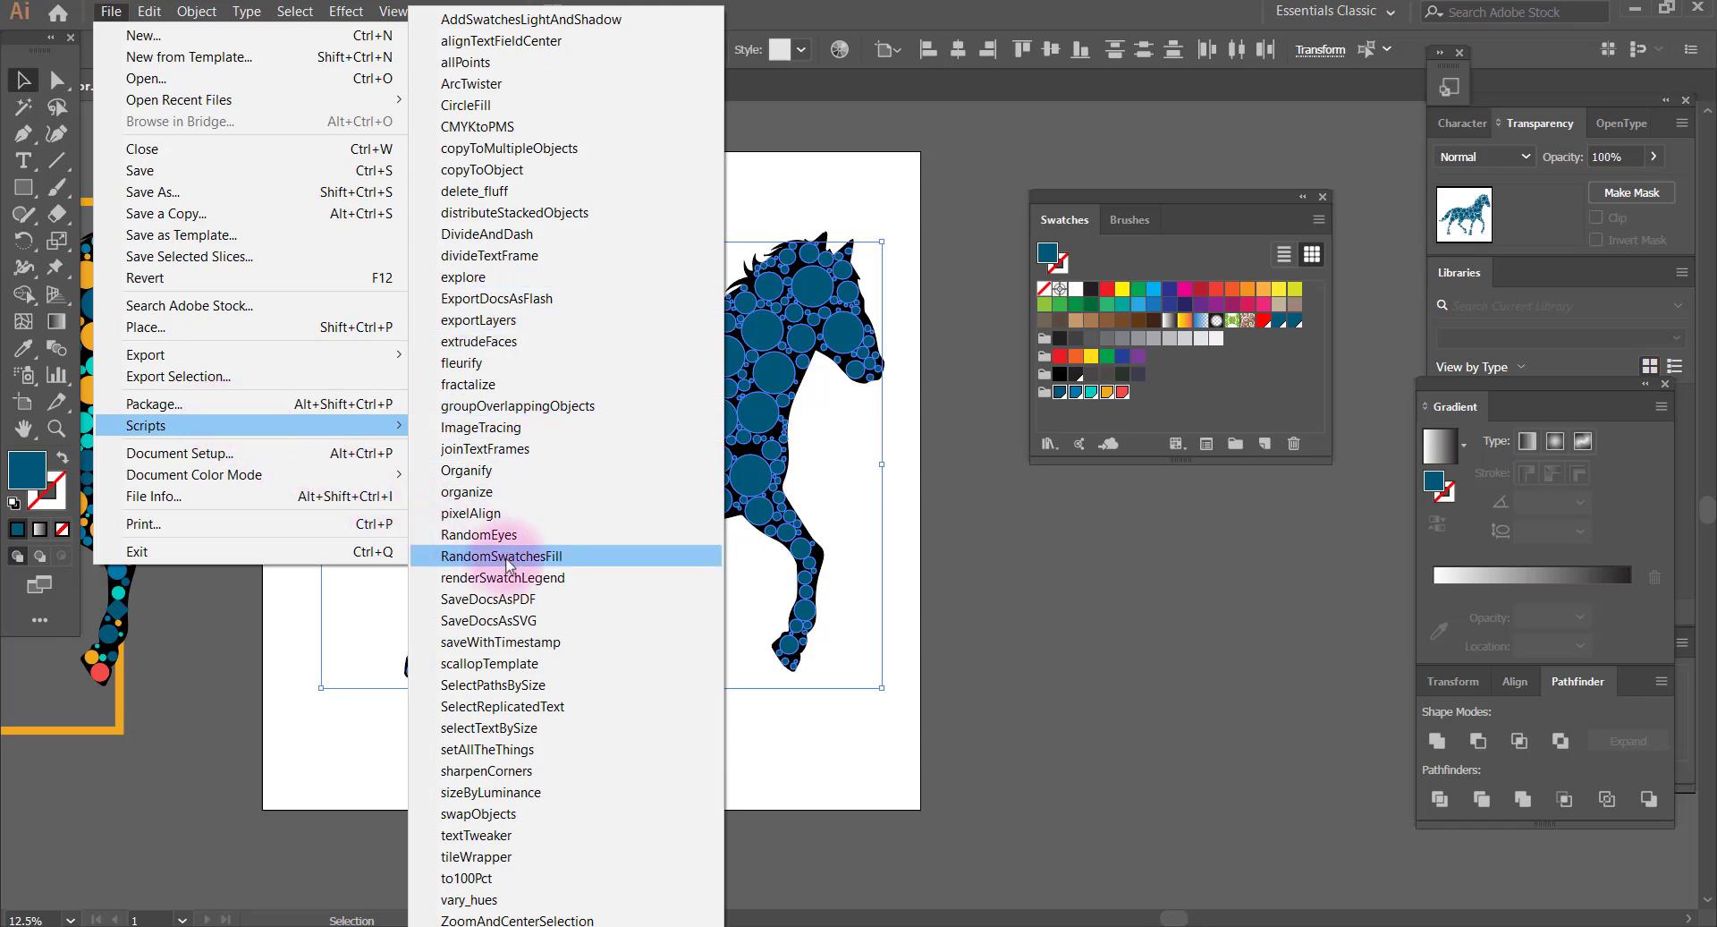
pyautogui.click(507, 559)
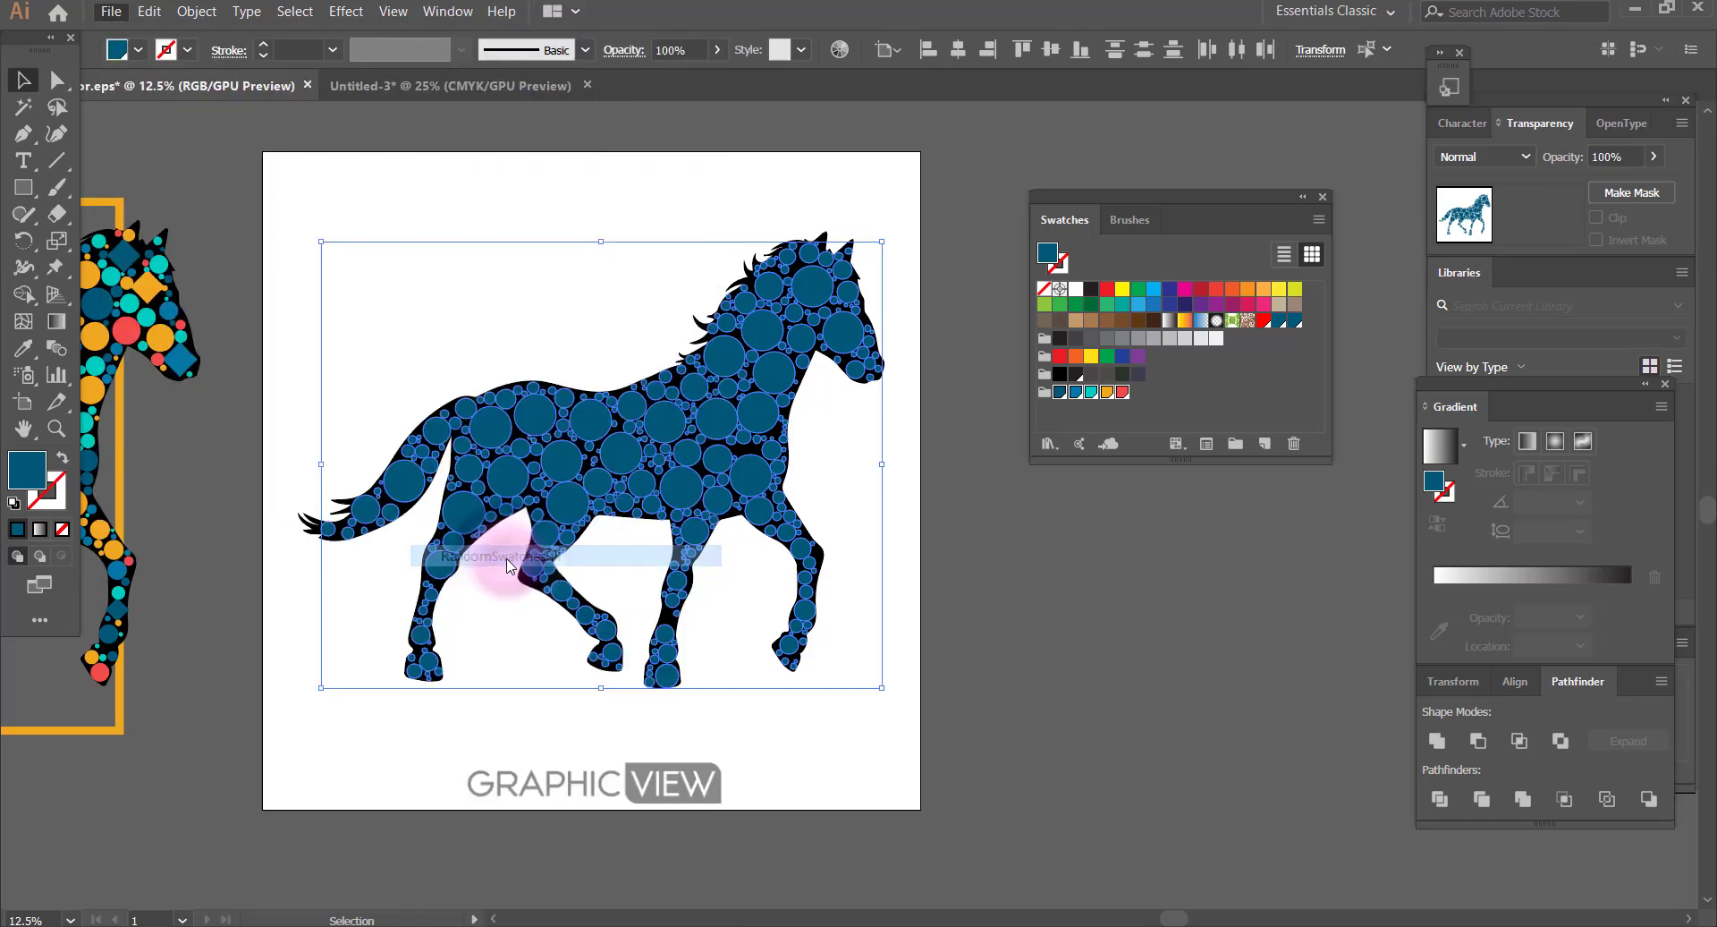
pyautogui.click(945, 190)
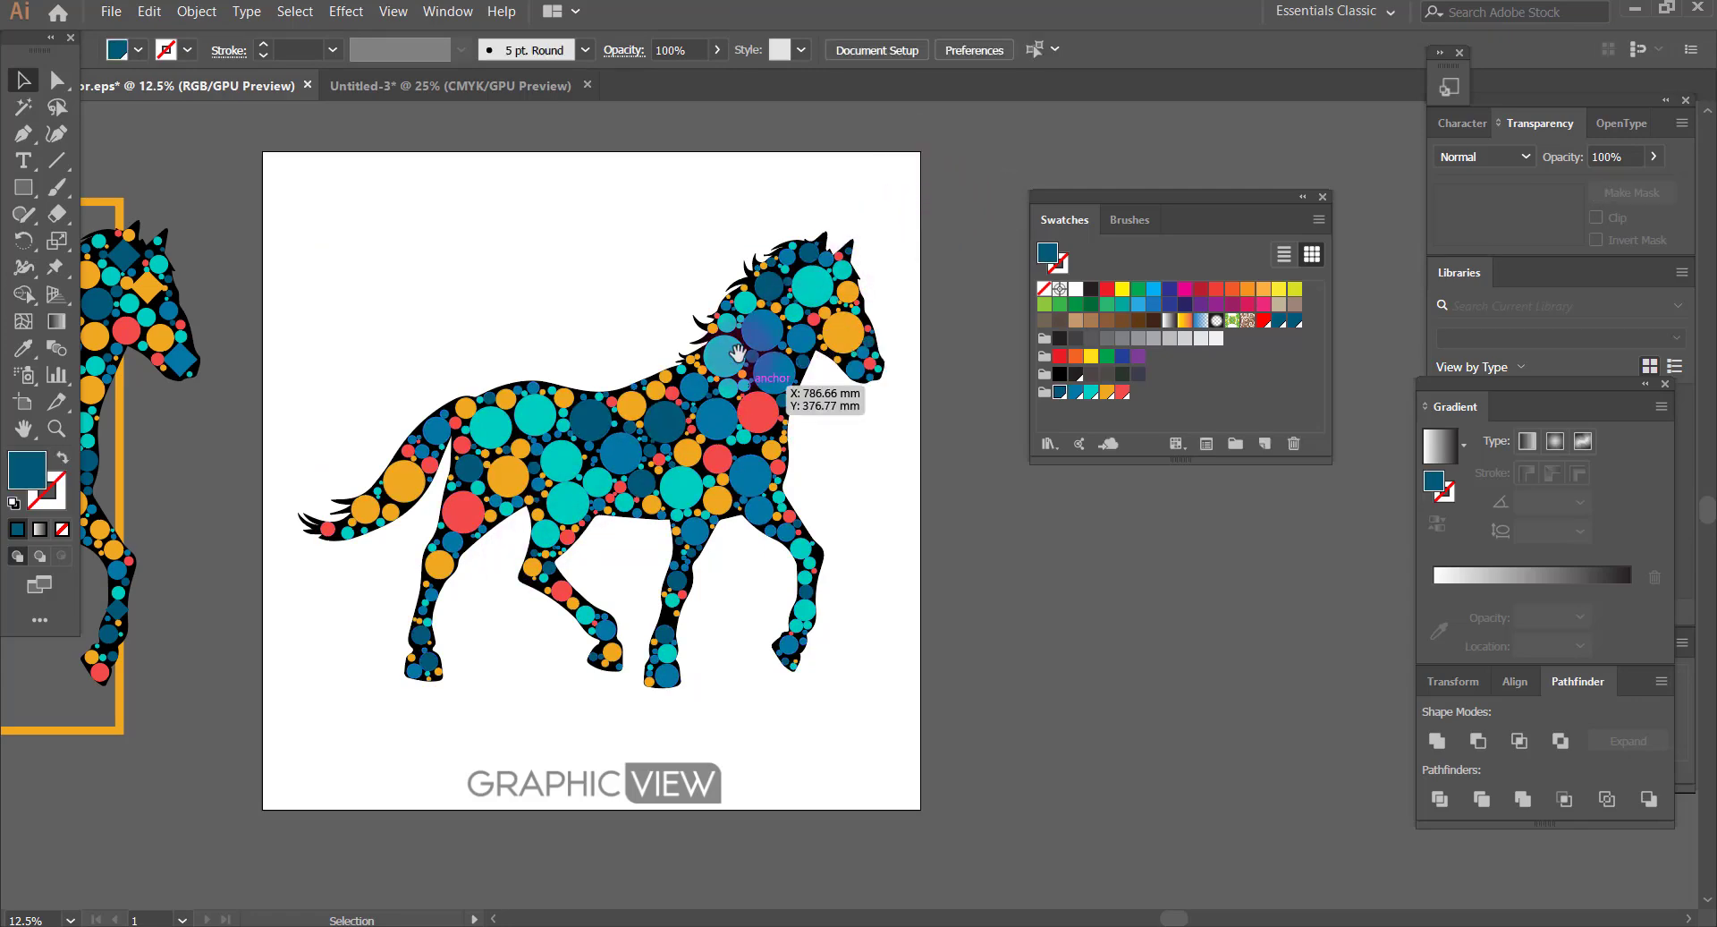
# Zoom and scroll so the original polka-dot horse and the new horse show side by side
pyautogui.hotkey('ctrl', '-')
pyautogui.click(723, 419)
pyautogui.hotkey('ctrl', '+')
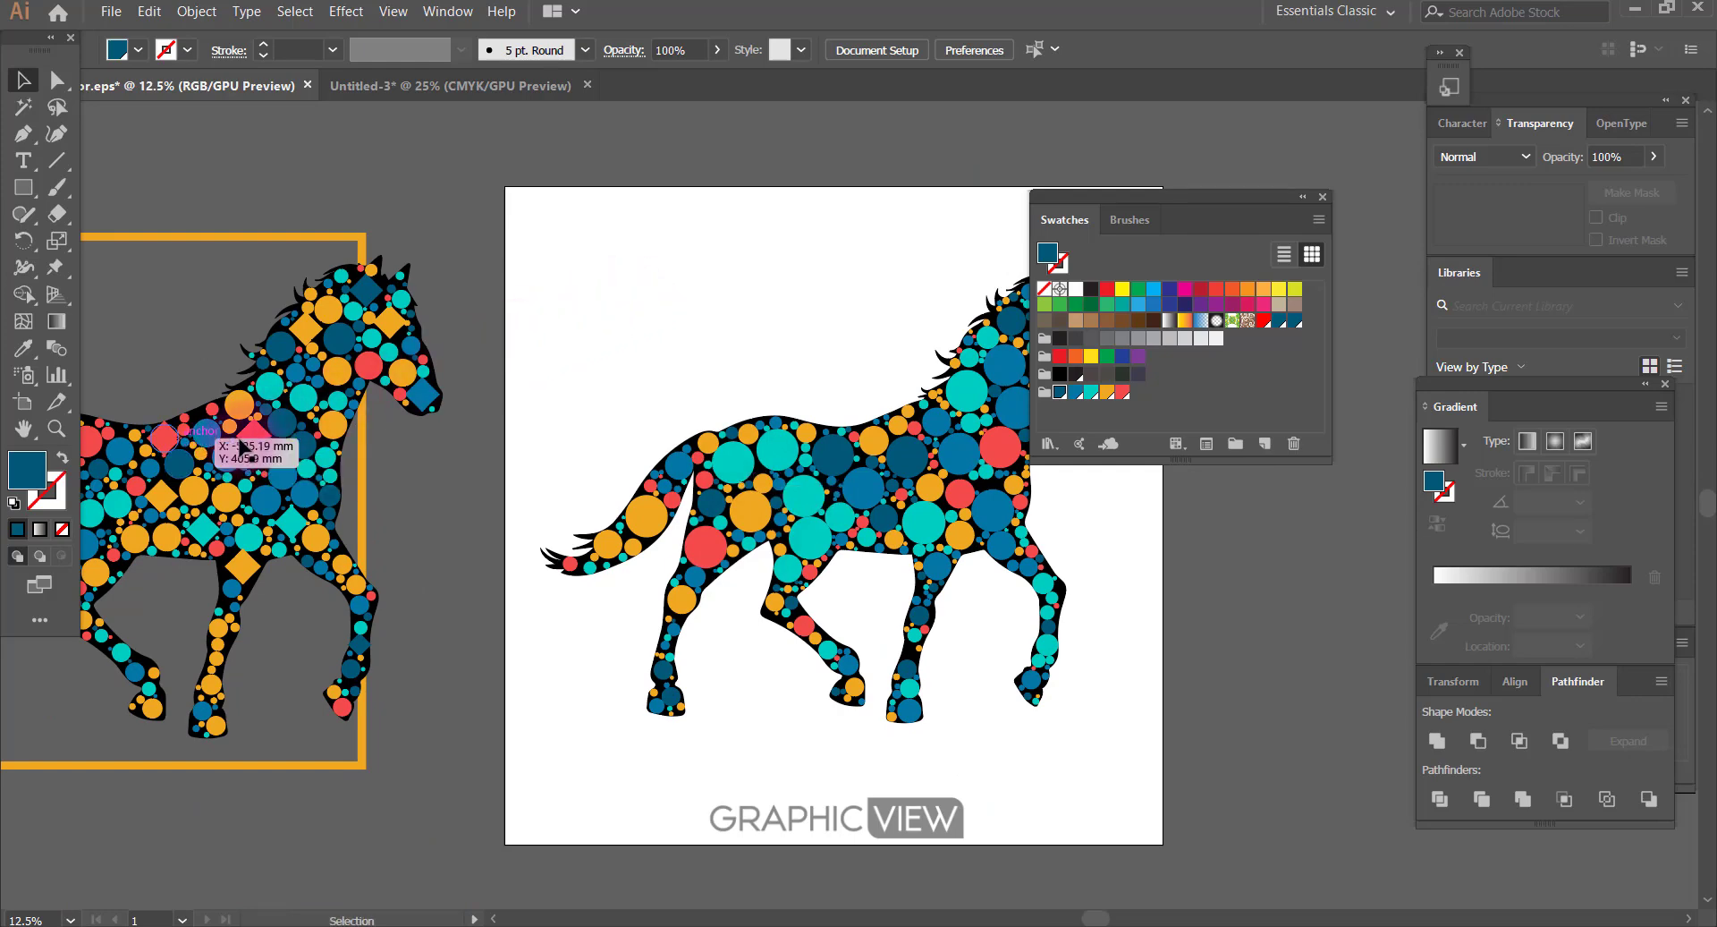
pyautogui.click(254, 440)
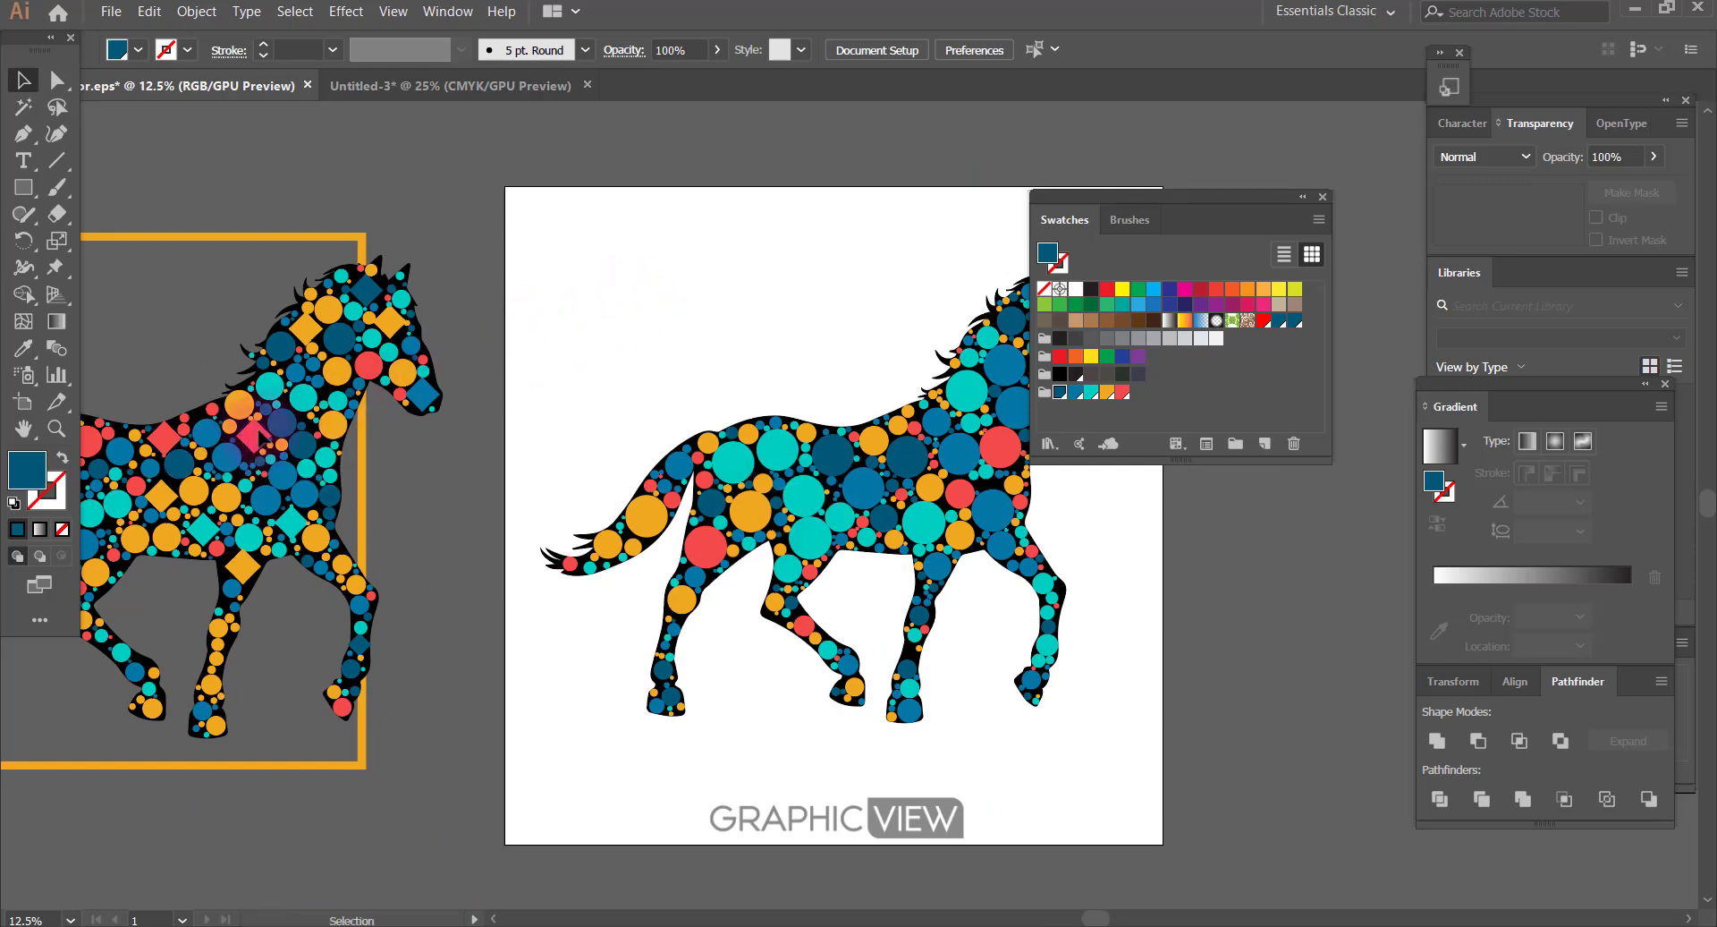
pyautogui.scroll(-2, 399, 369)
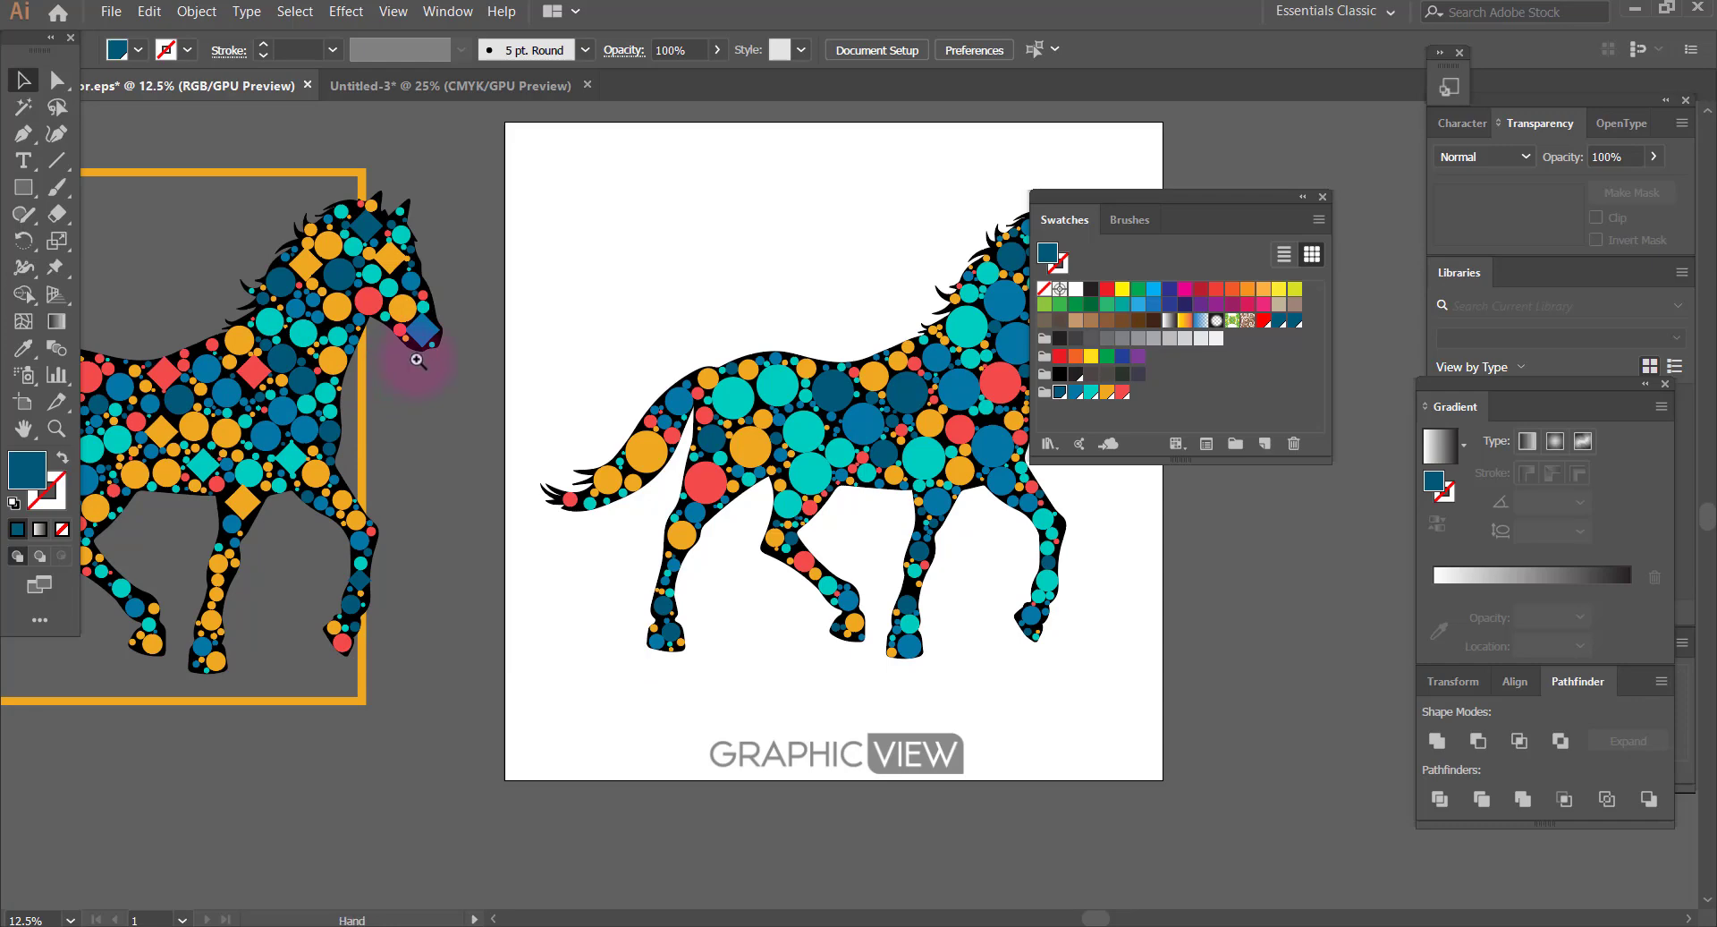
pyautogui.hotkey('ctrl', '-')
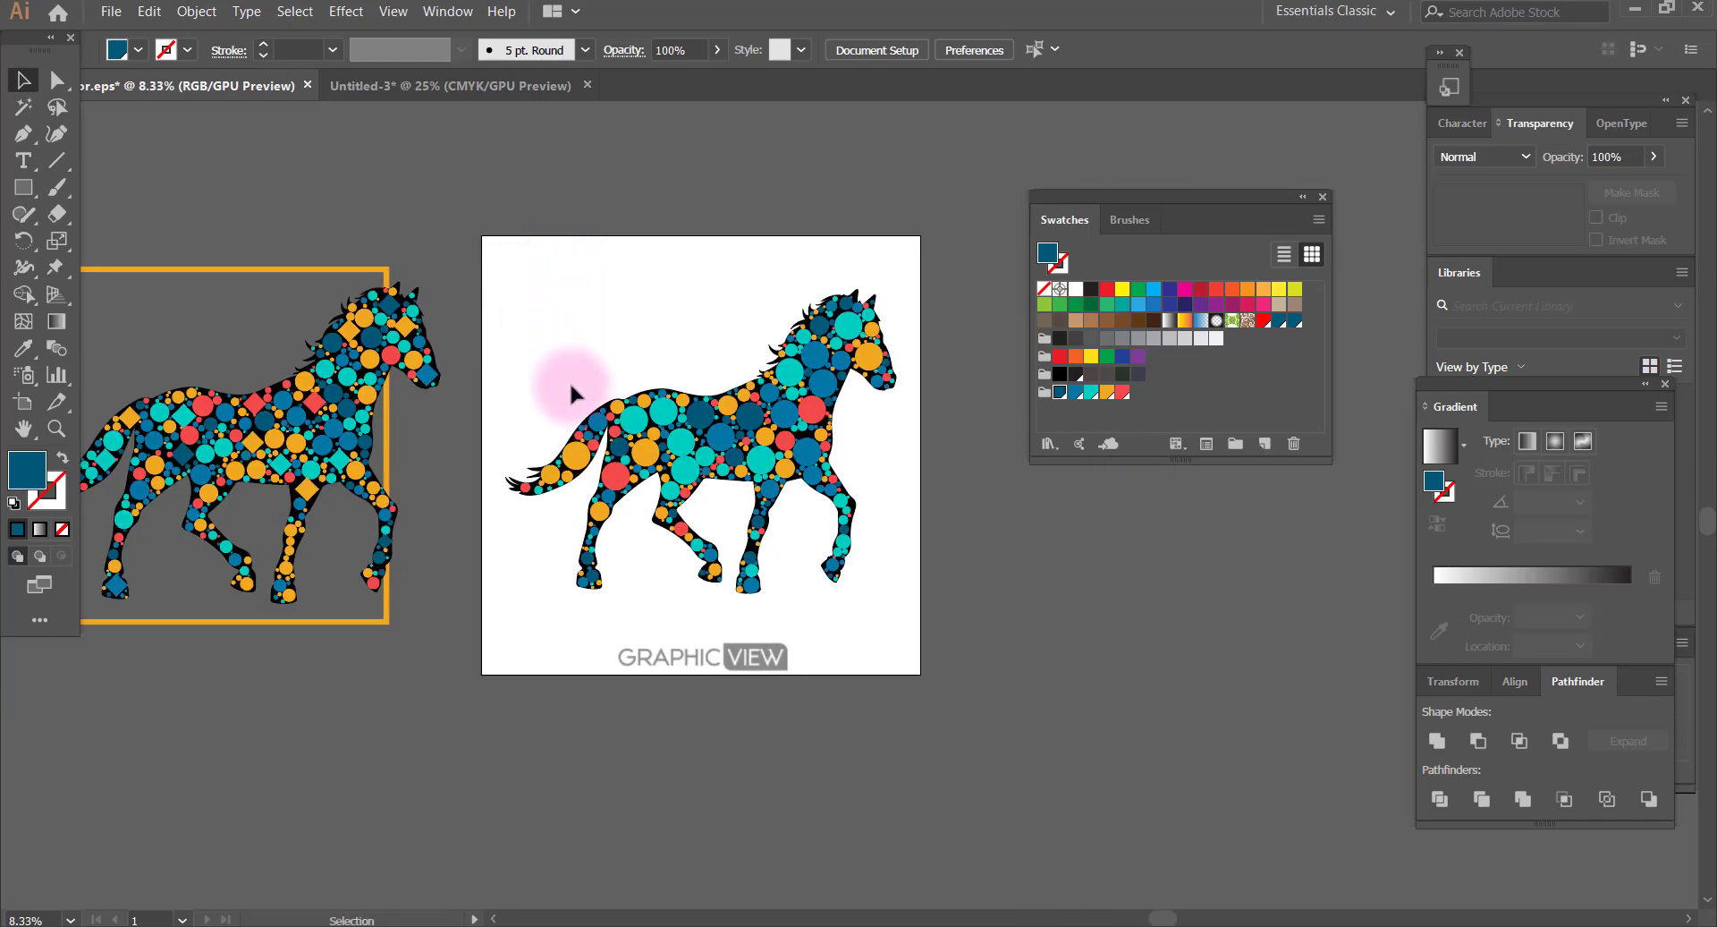
# Shift-select eight scattered circles, from an orange hindquarter one to the shoulder, head and legs
pyautogui.click(589, 464)
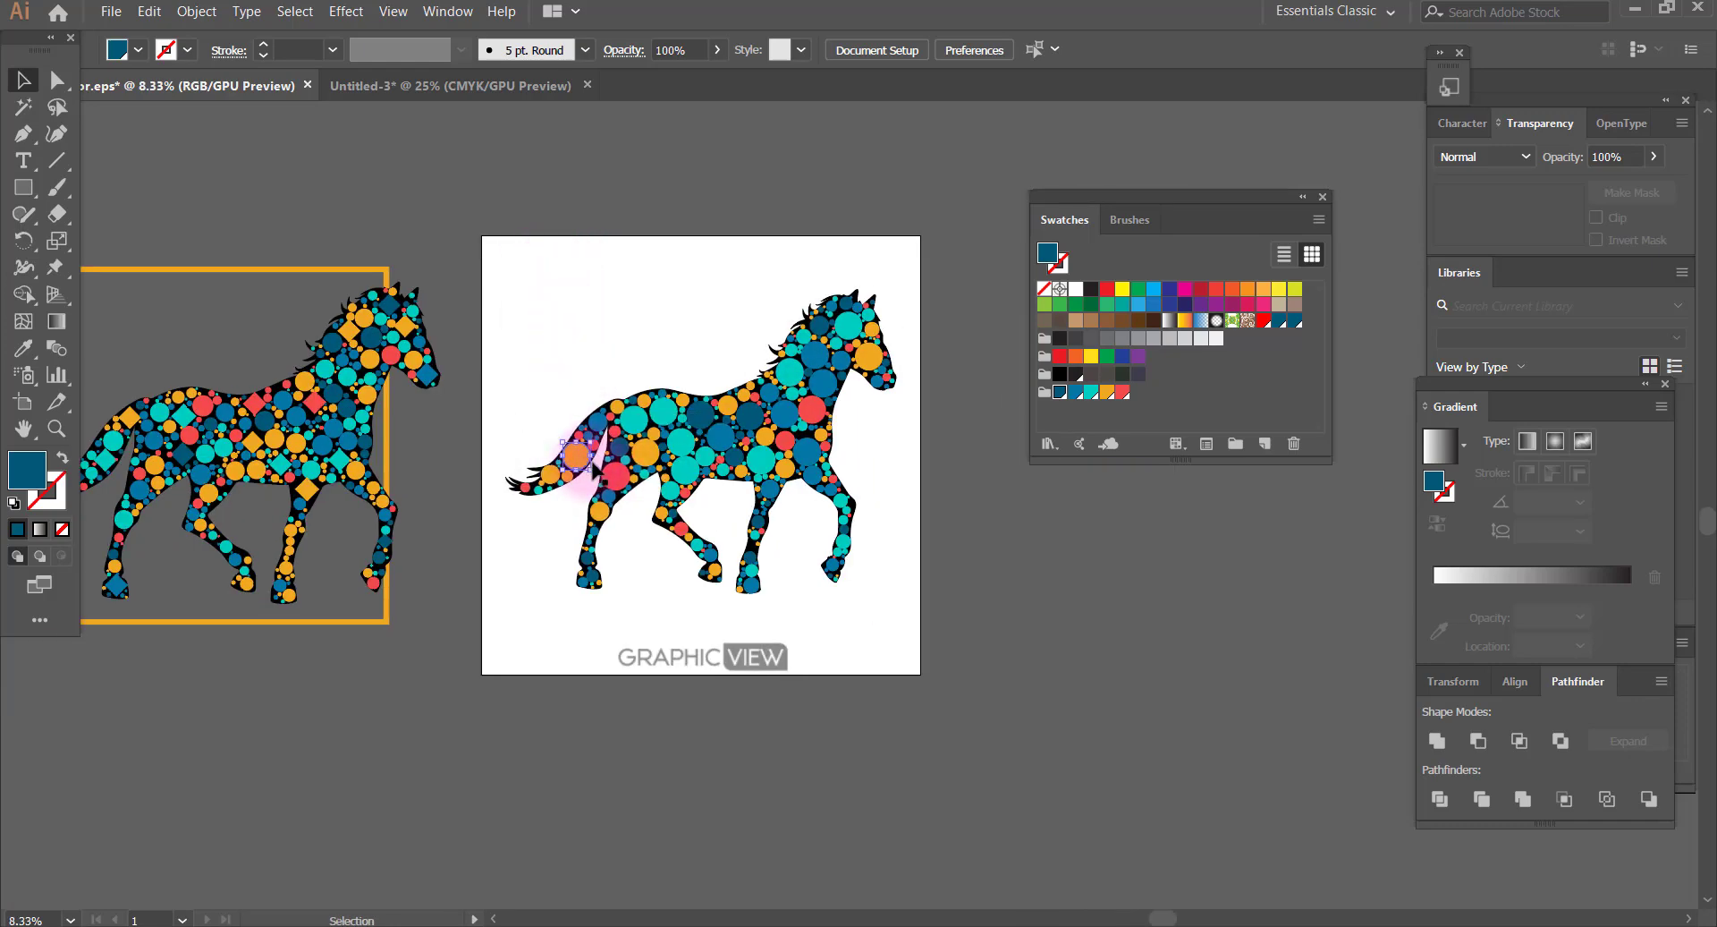
pyautogui.keyDown('shift'); pyautogui.click(619, 480); pyautogui.keyUp('shift')
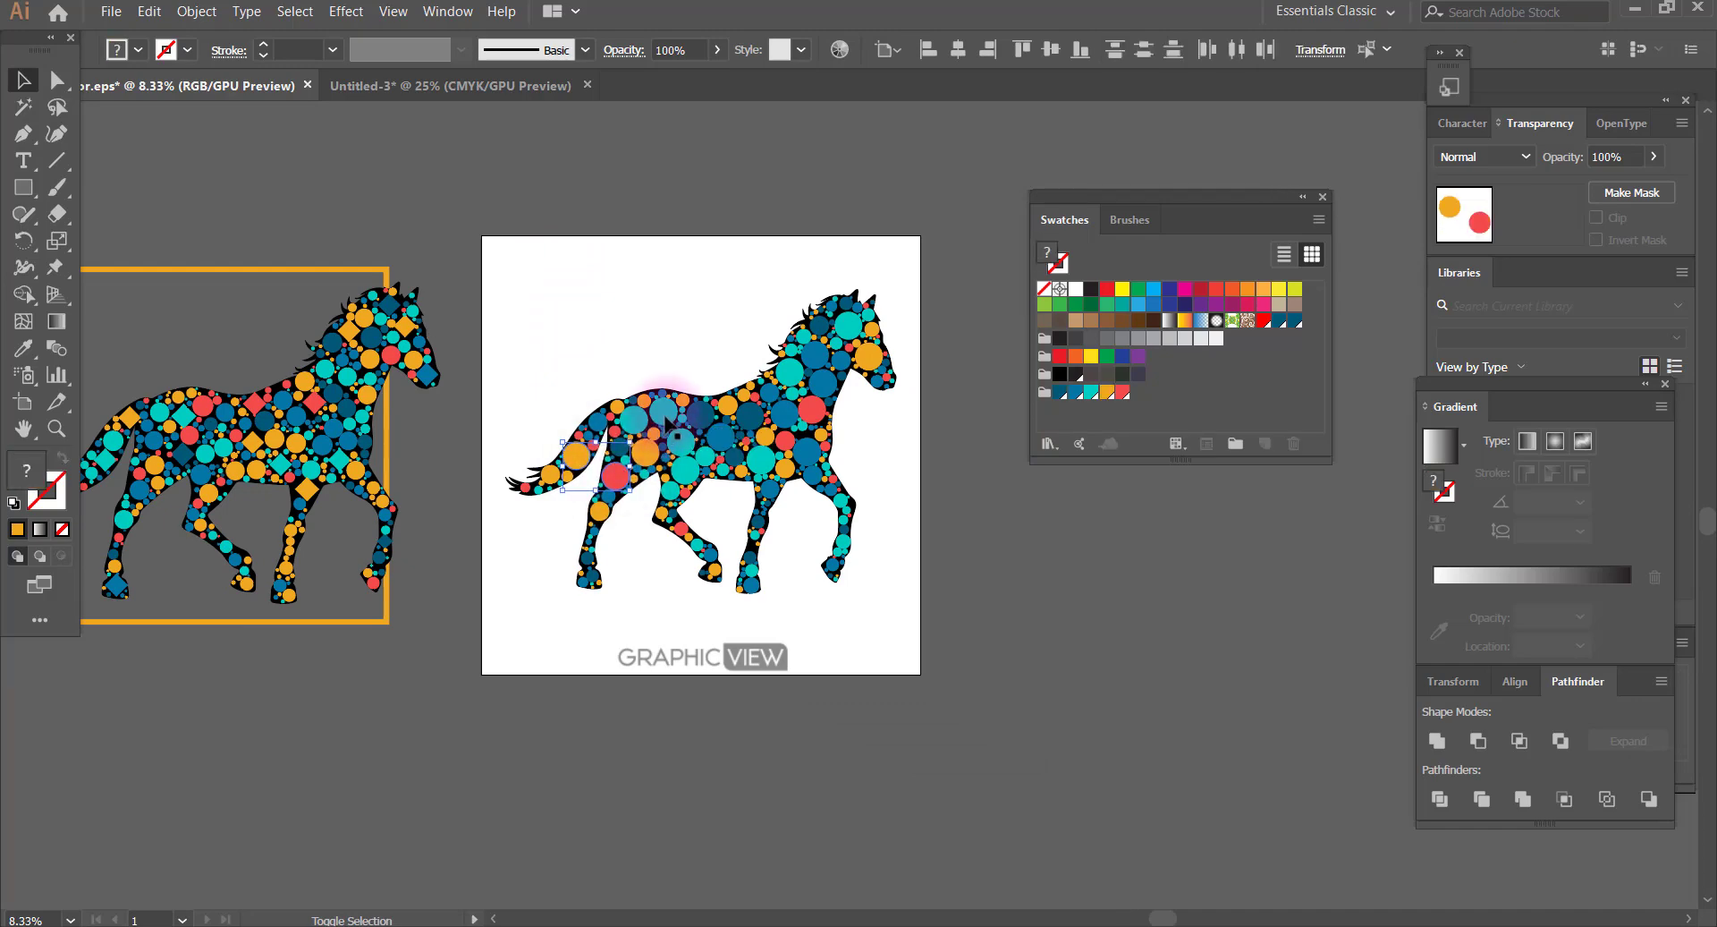
pyautogui.keyDown('shift'); pyautogui.click(666, 410); pyautogui.keyUp('shift')
pyautogui.keyDown('shift'); pyautogui.click(688, 441); pyautogui.keyUp('shift')
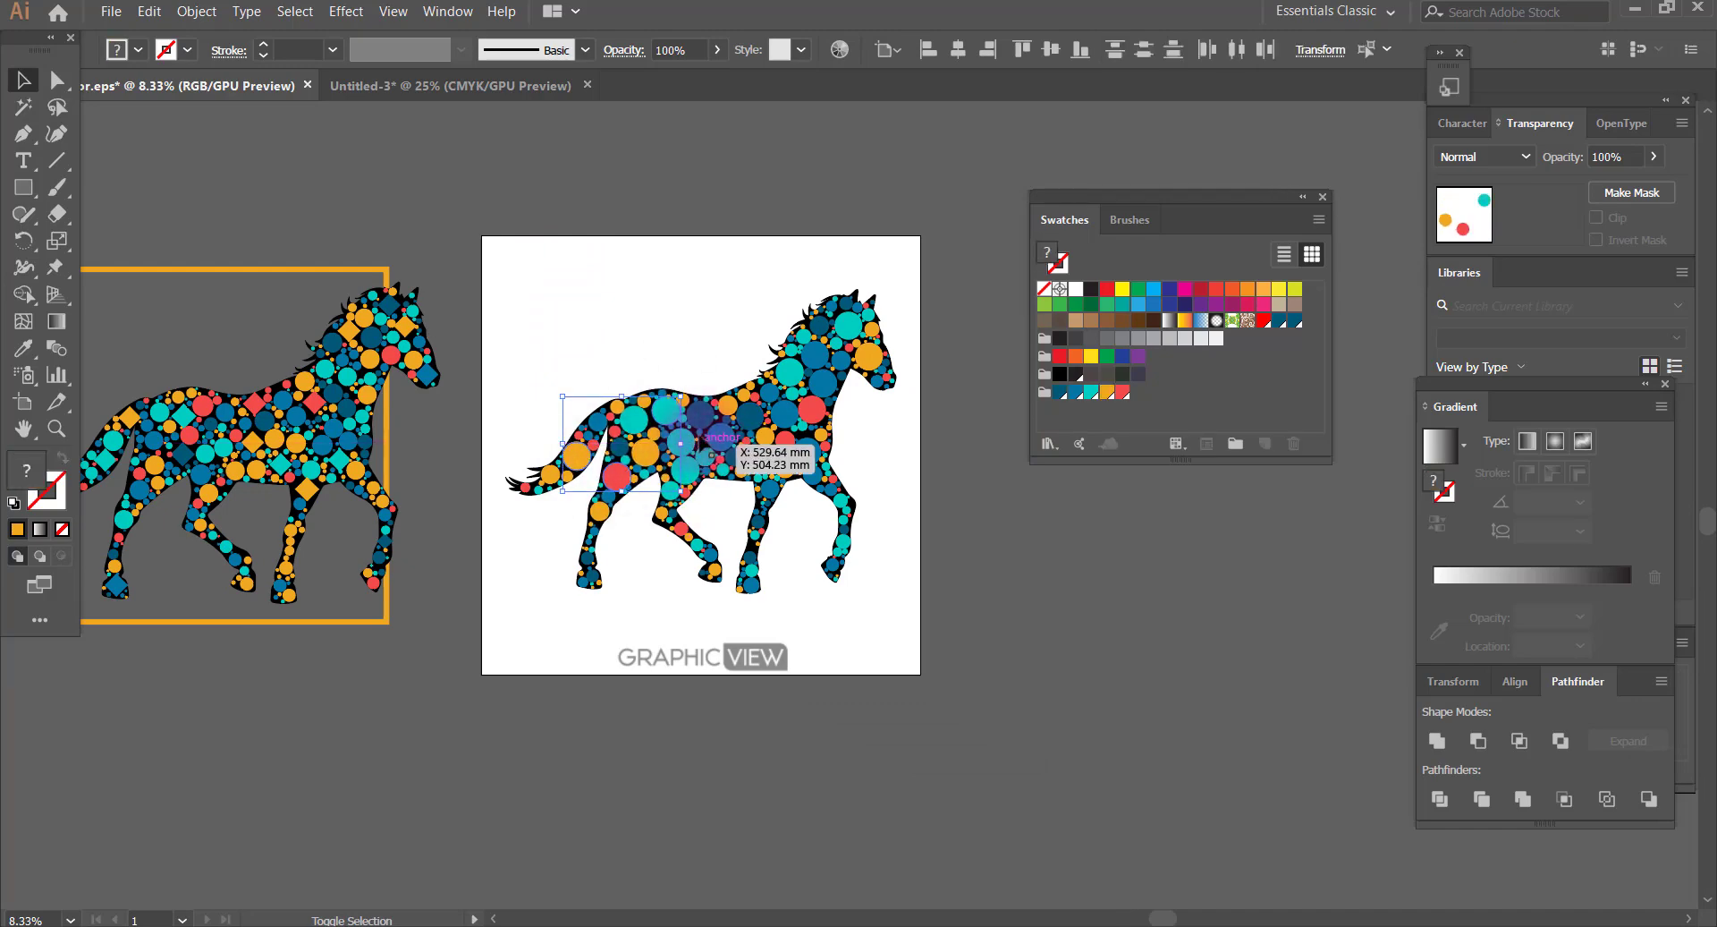
pyautogui.keyDown('shift'); pyautogui.click(787, 373); pyautogui.keyUp('shift')
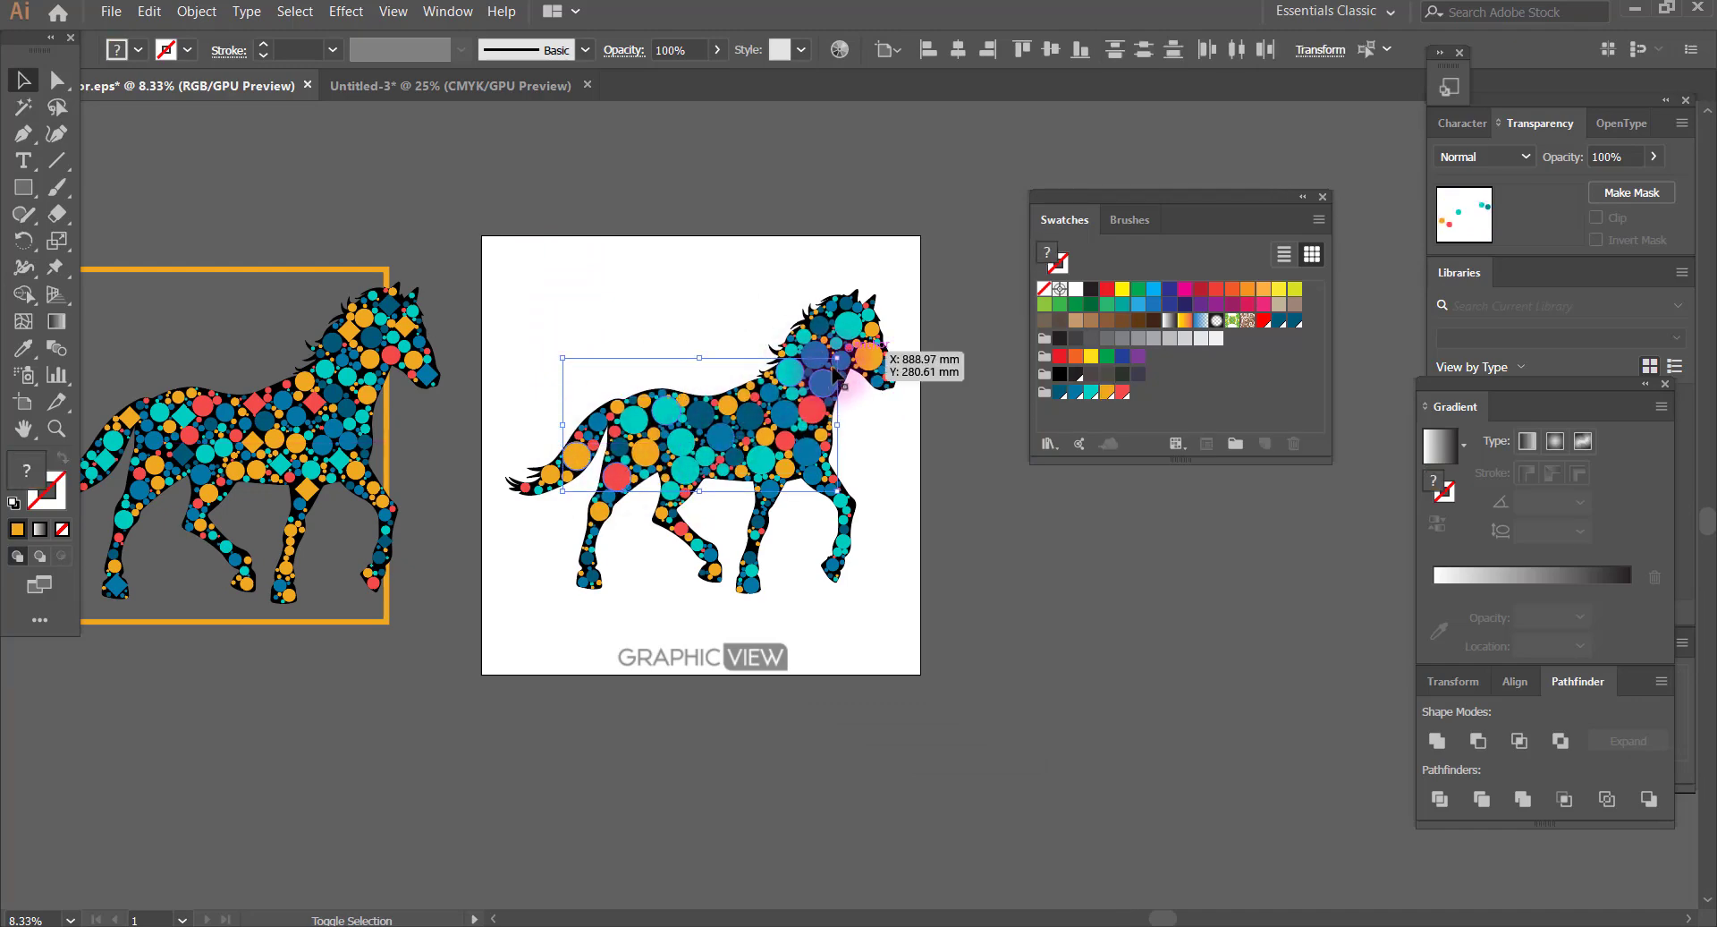
pyautogui.keyDown('shift'); pyautogui.click(861, 340); pyautogui.keyUp('shift')
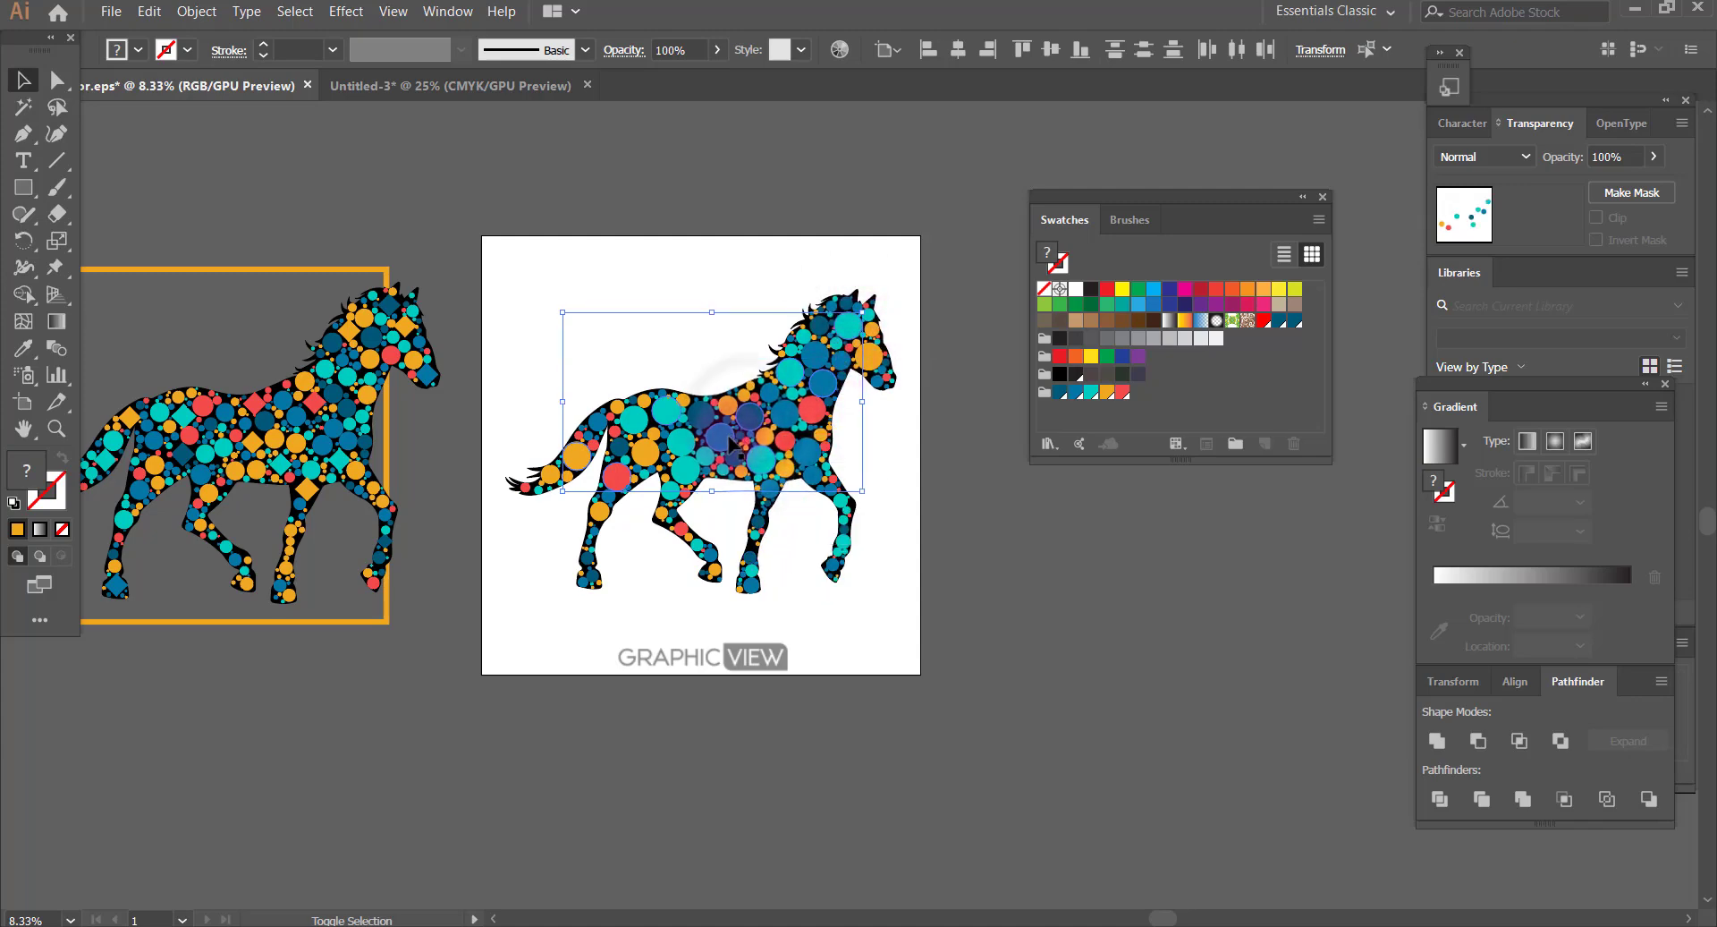
pyautogui.keyDown('shift'); pyautogui.click(842, 547); pyautogui.keyUp('shift')
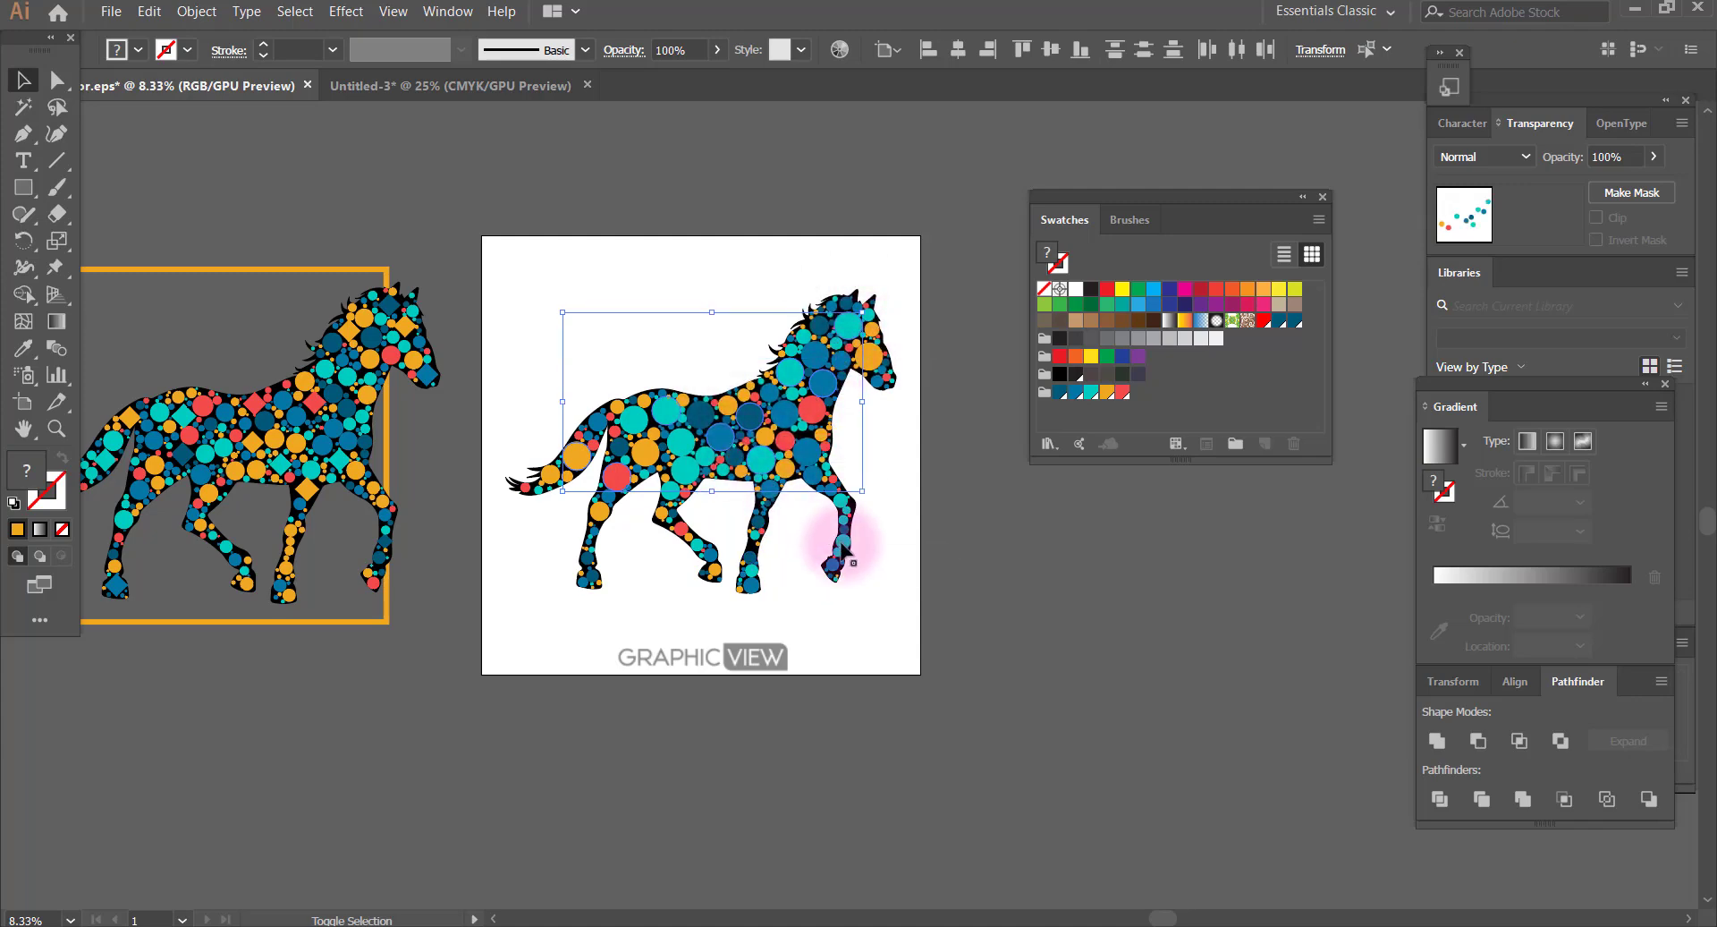
pyautogui.keyDown('shift'); pyautogui.click(752, 577); pyautogui.keyUp('shift')
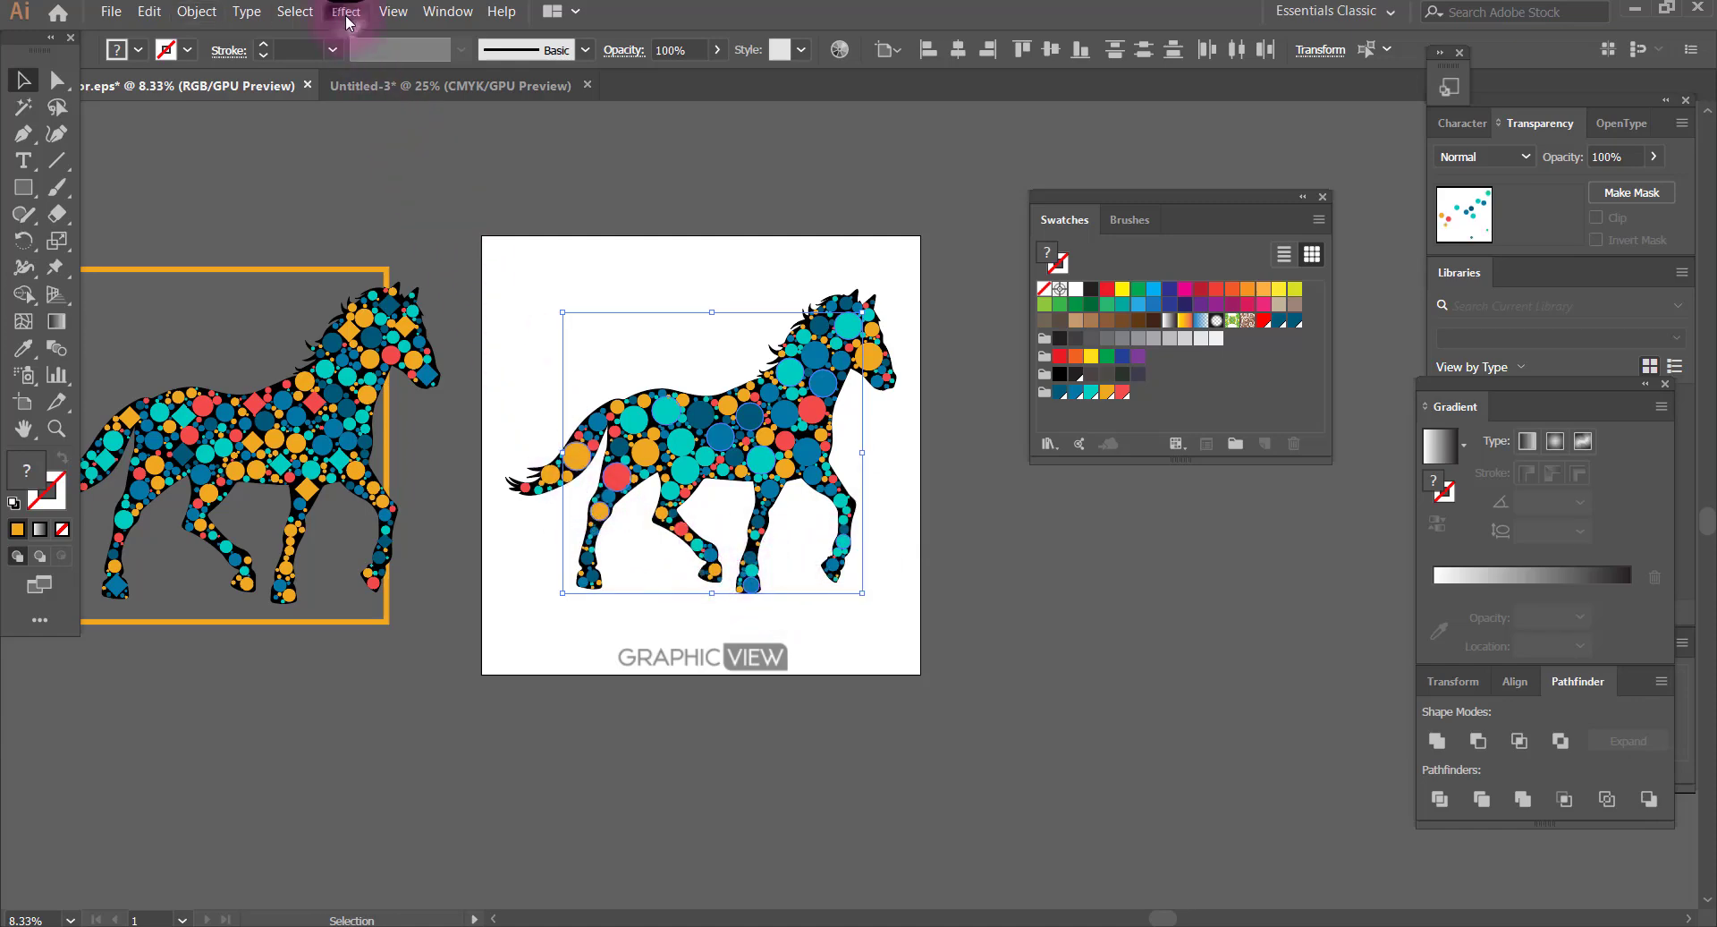
# Set up the Pucker & Bloat effect with Preview on at -30%
pyautogui.click(346, 12)
pyautogui.moveTo(412, 209)
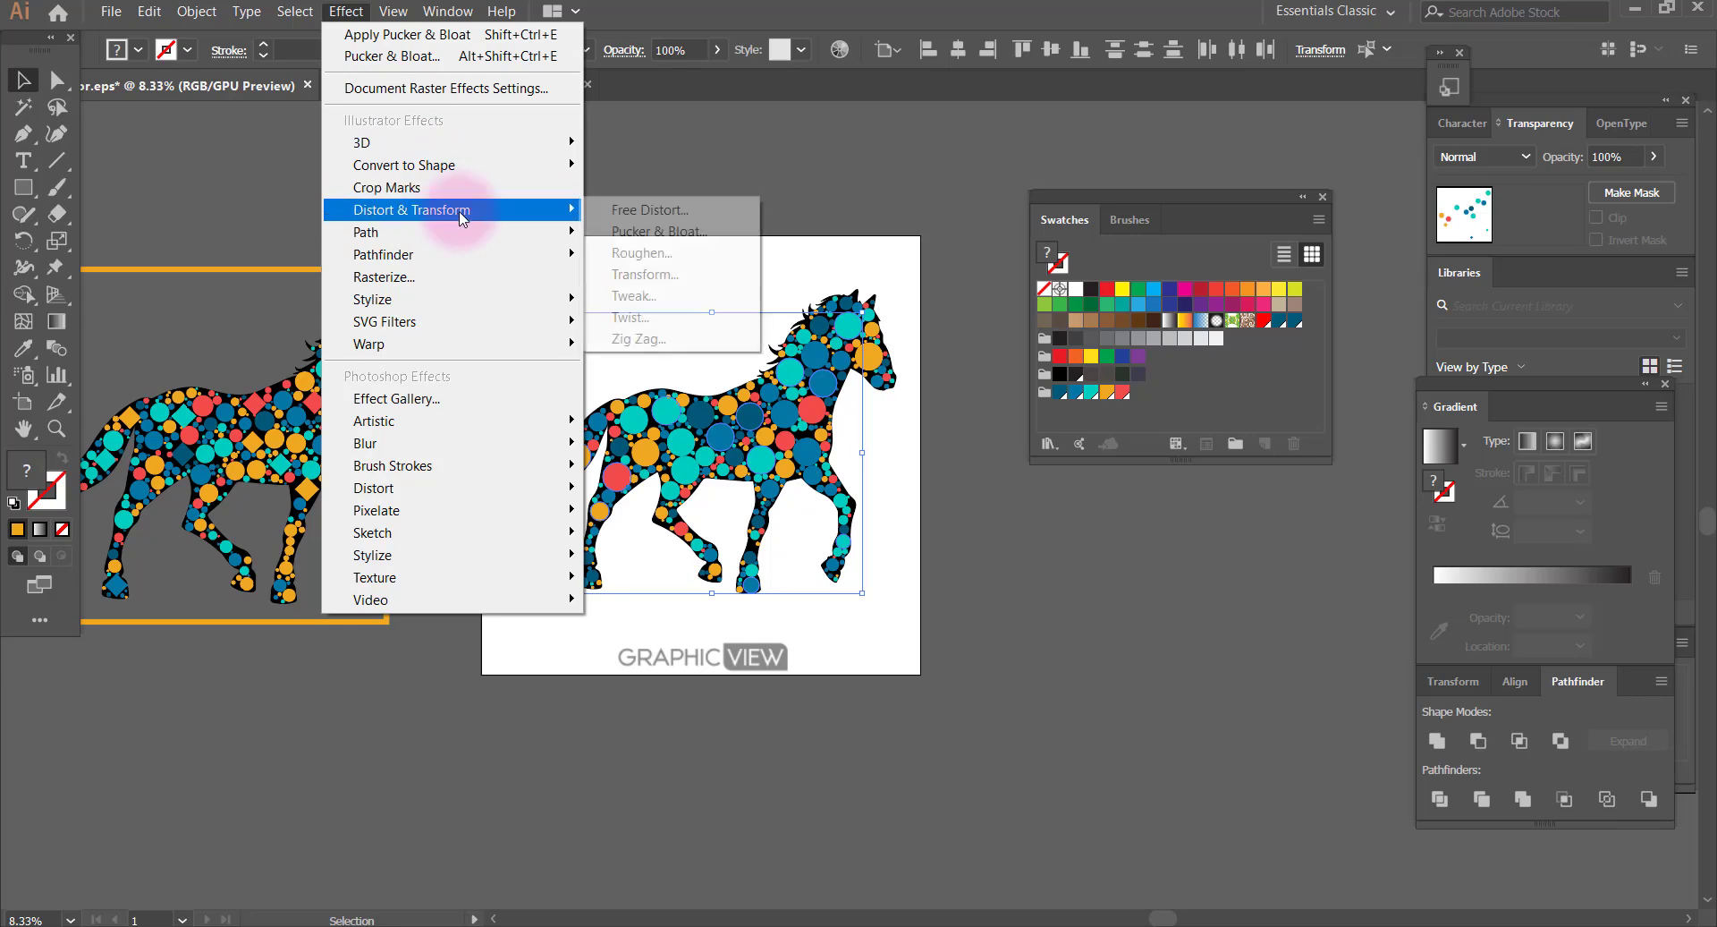
pyautogui.click(680, 231)
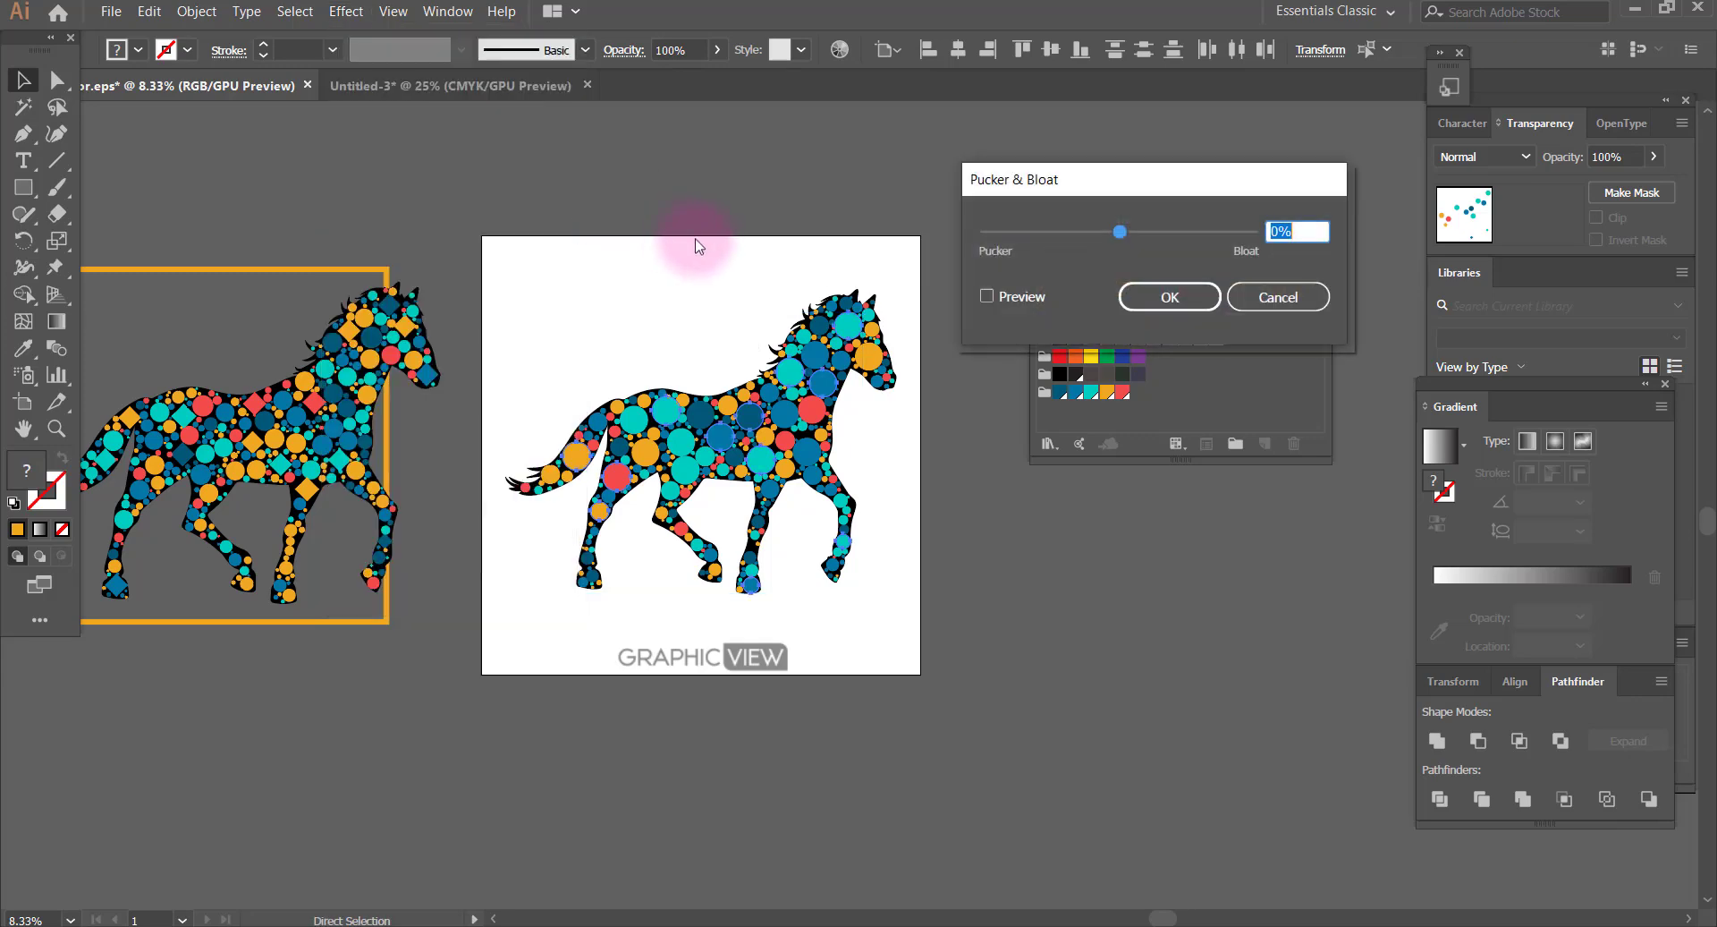
pyautogui.click(986, 295)
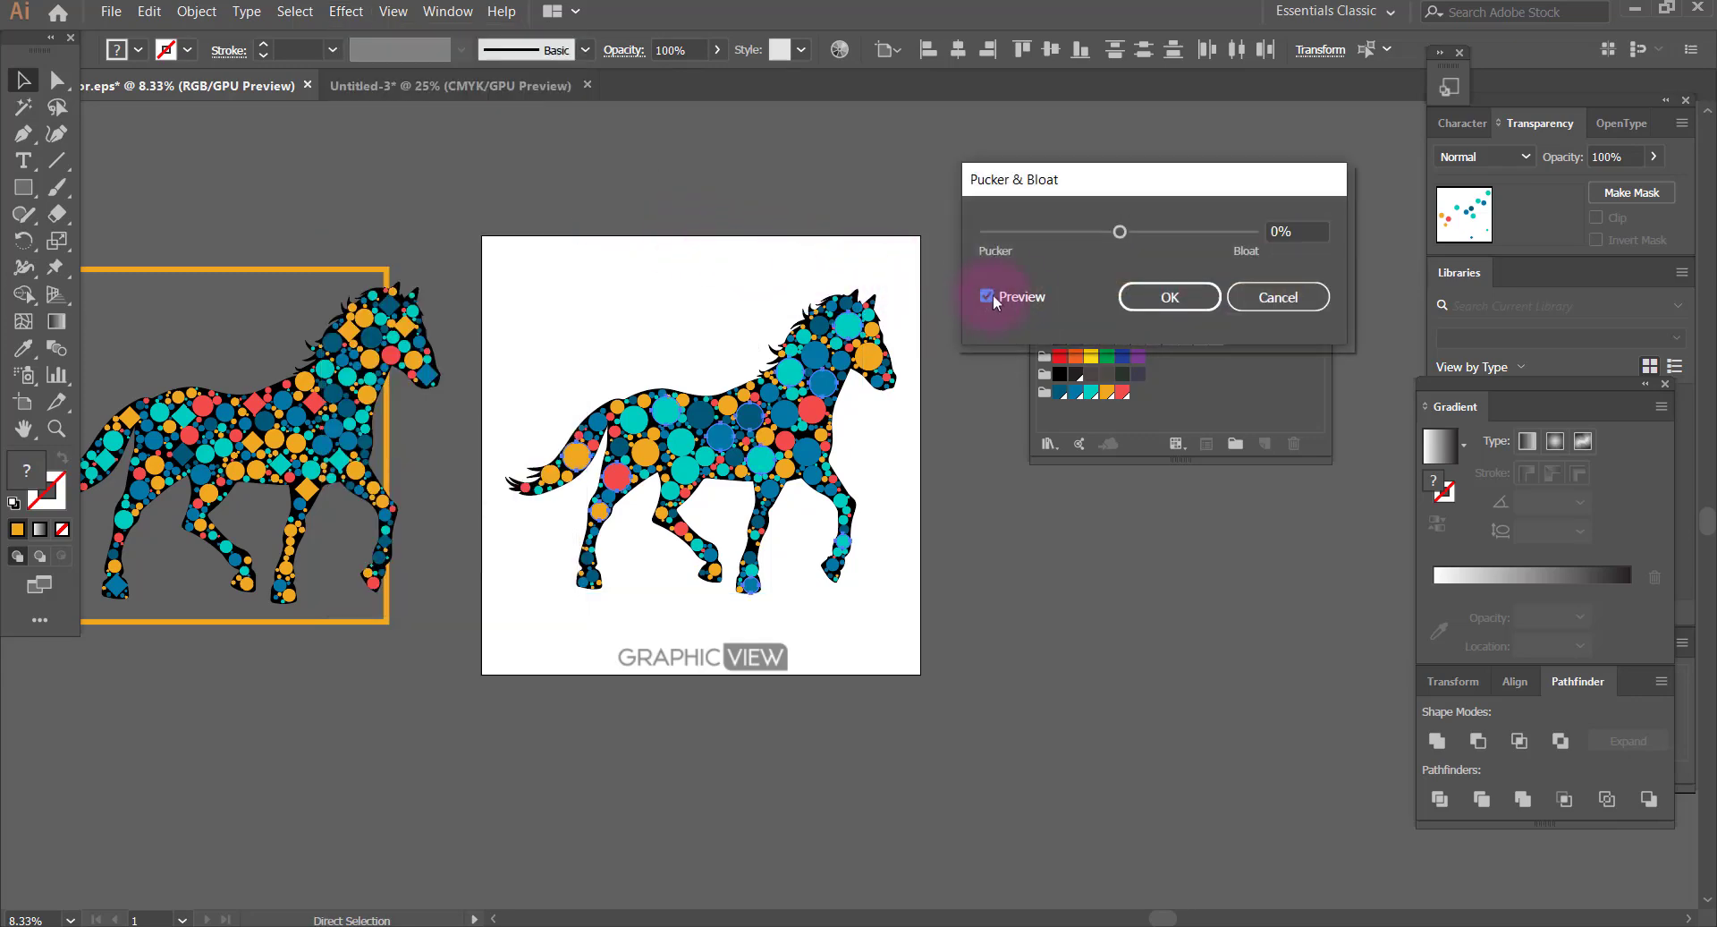
pyautogui.click(1292, 231)
pyautogui.press('Up')
pyautogui.press('Up')
pyautogui.press('Down')
pyautogui.press('Down')
pyautogui.press('Down')
# Apply the -30% pucker, then copy CircleFill.jsx from the CircleFill folder
pyautogui.click(1169, 297)
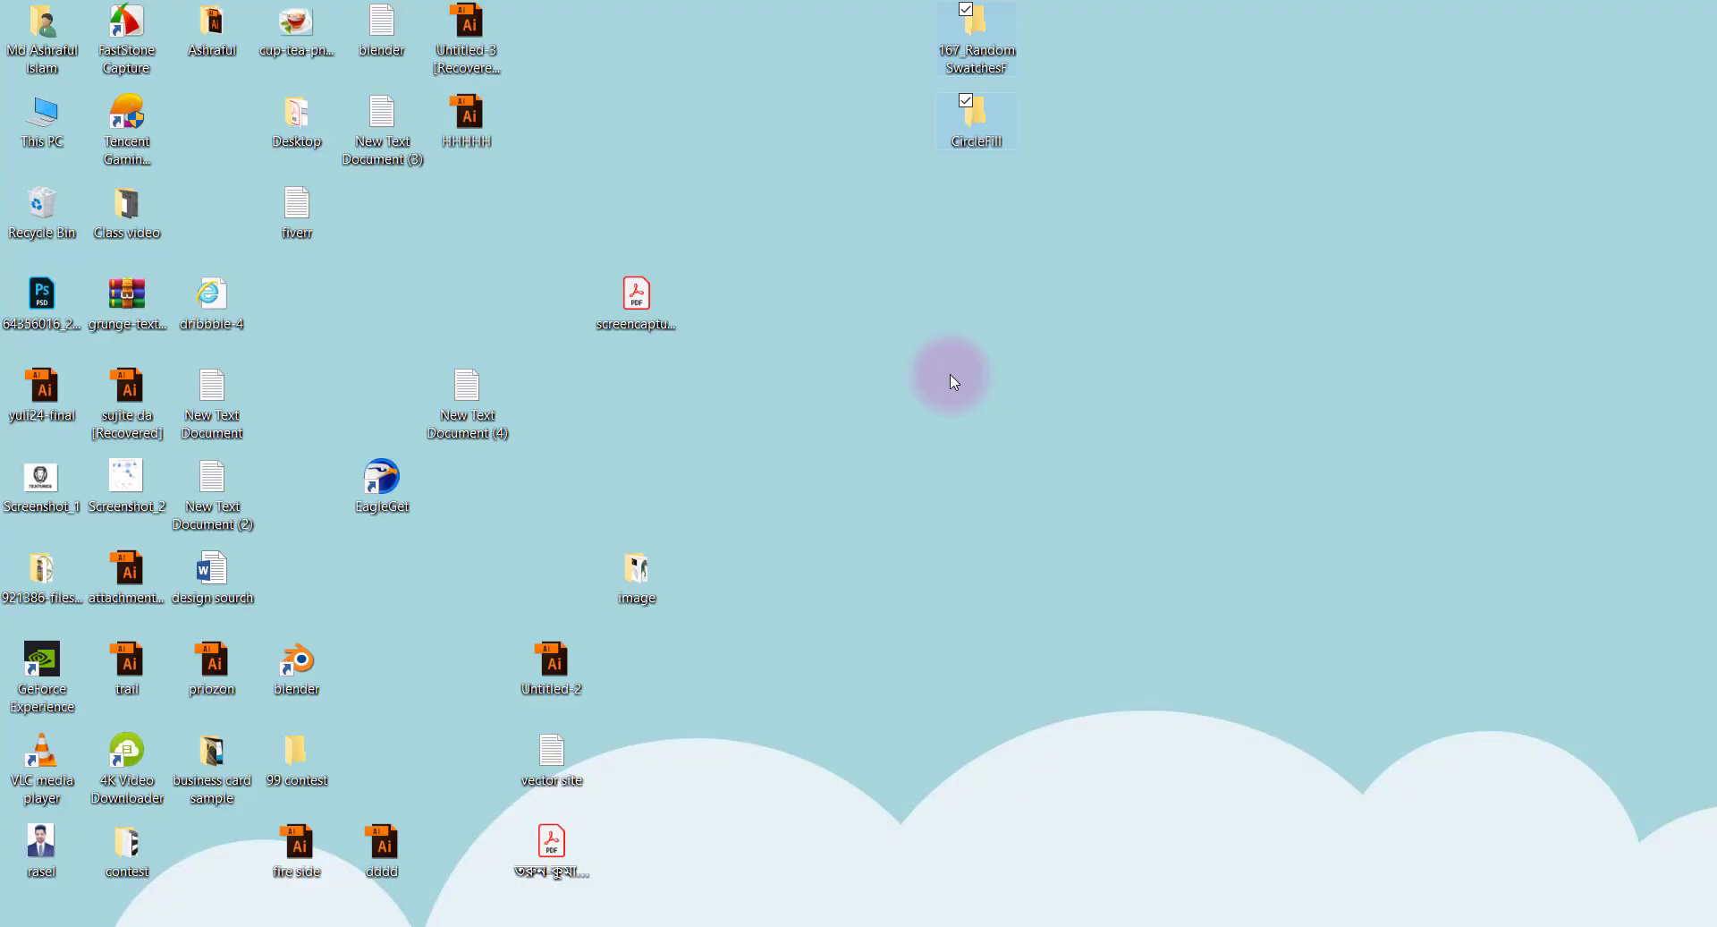
pyautogui.doubleClick(970, 120)
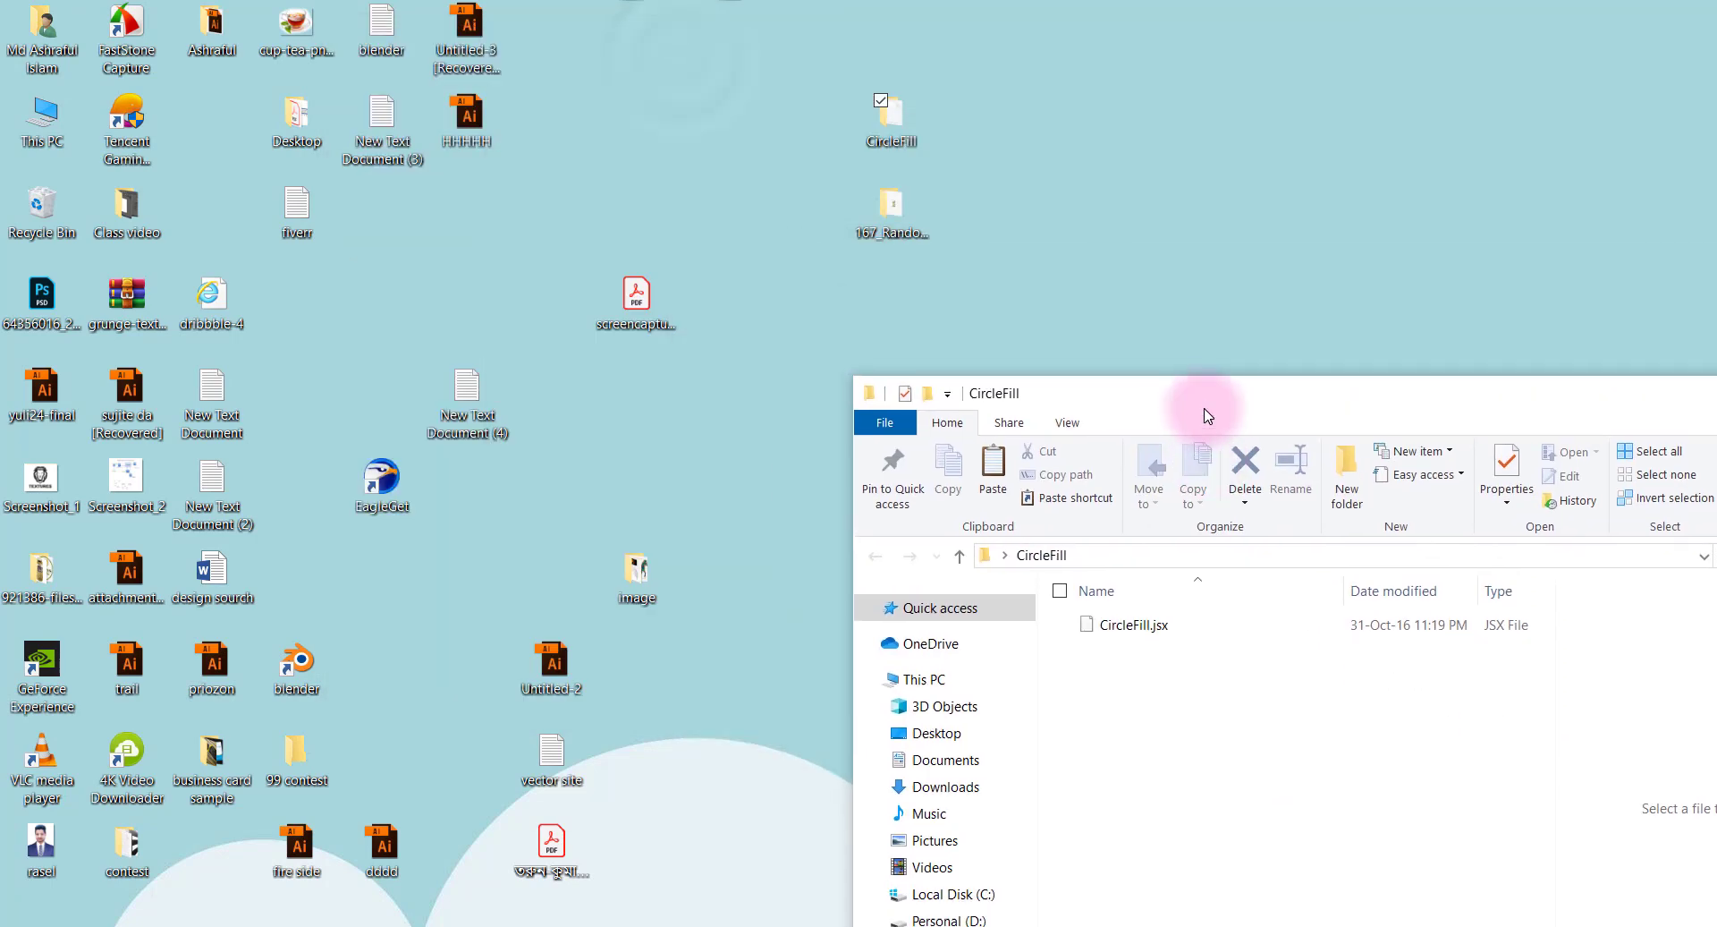
pyautogui.moveTo(679, 63); pyautogui.dragTo(1154, 311)
pyautogui.rightClick(1079, 507)
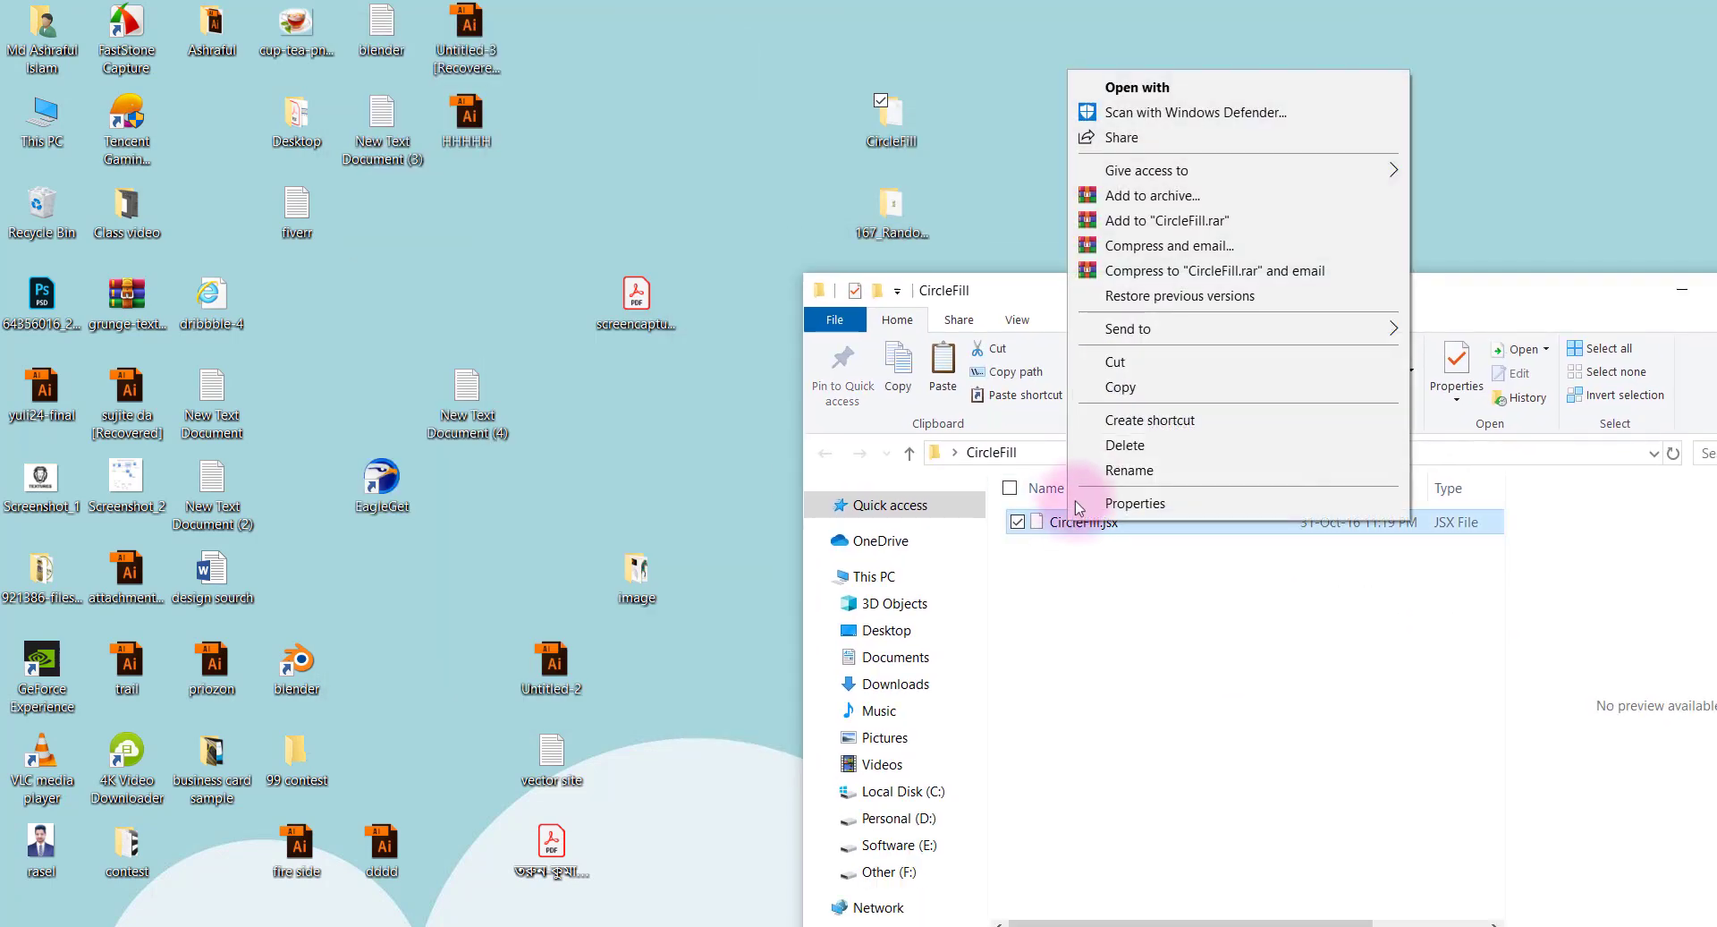
pyautogui.click(1120, 387)
# Browse to C:\Program Files\Adobe\Adobe Illustrator CC 2019\Presets\en_US\Scripts
pyautogui.doubleClick(40, 130)
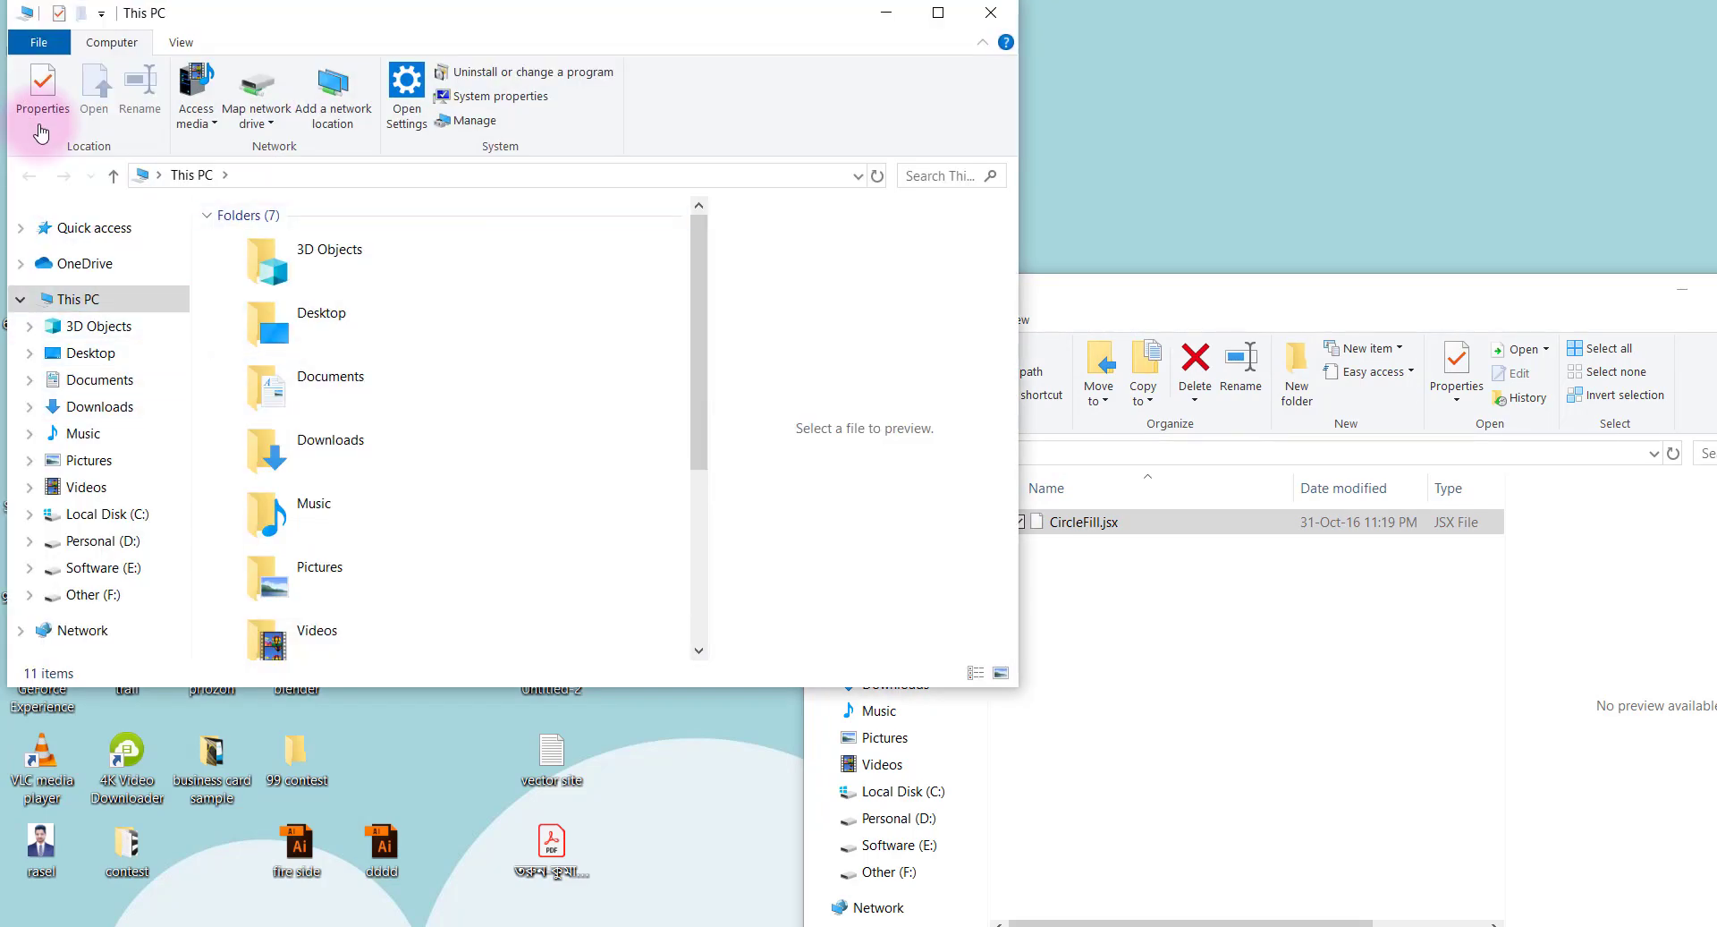
pyautogui.click(126, 514)
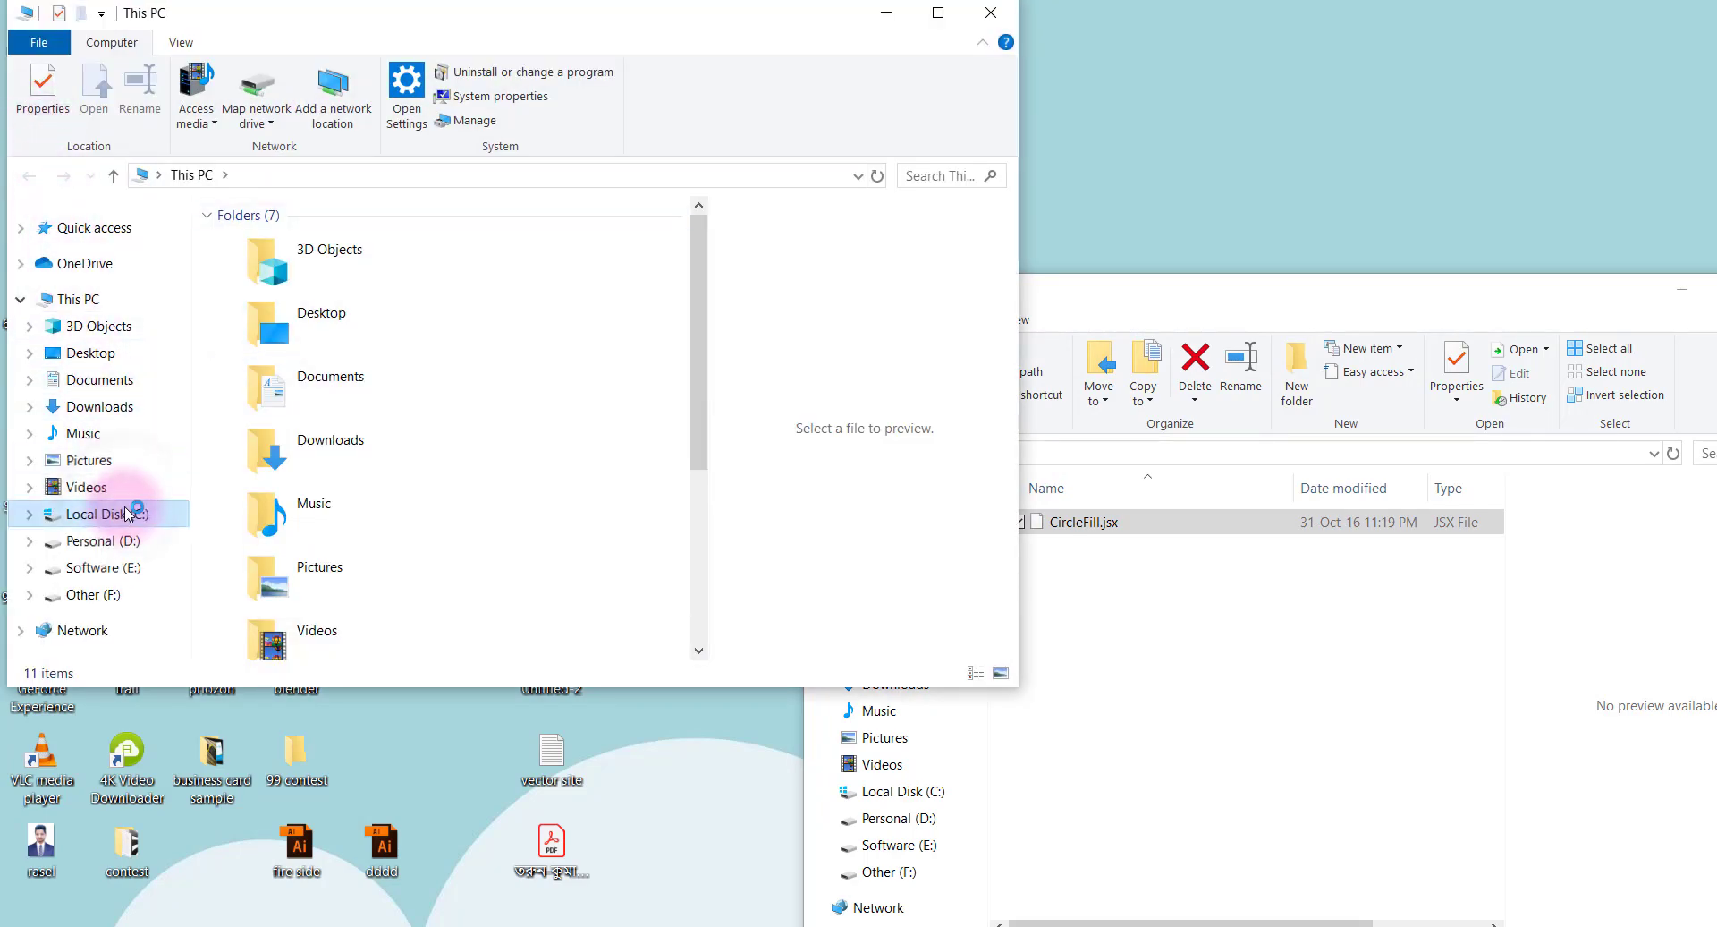
pyautogui.doubleClick(296, 320)
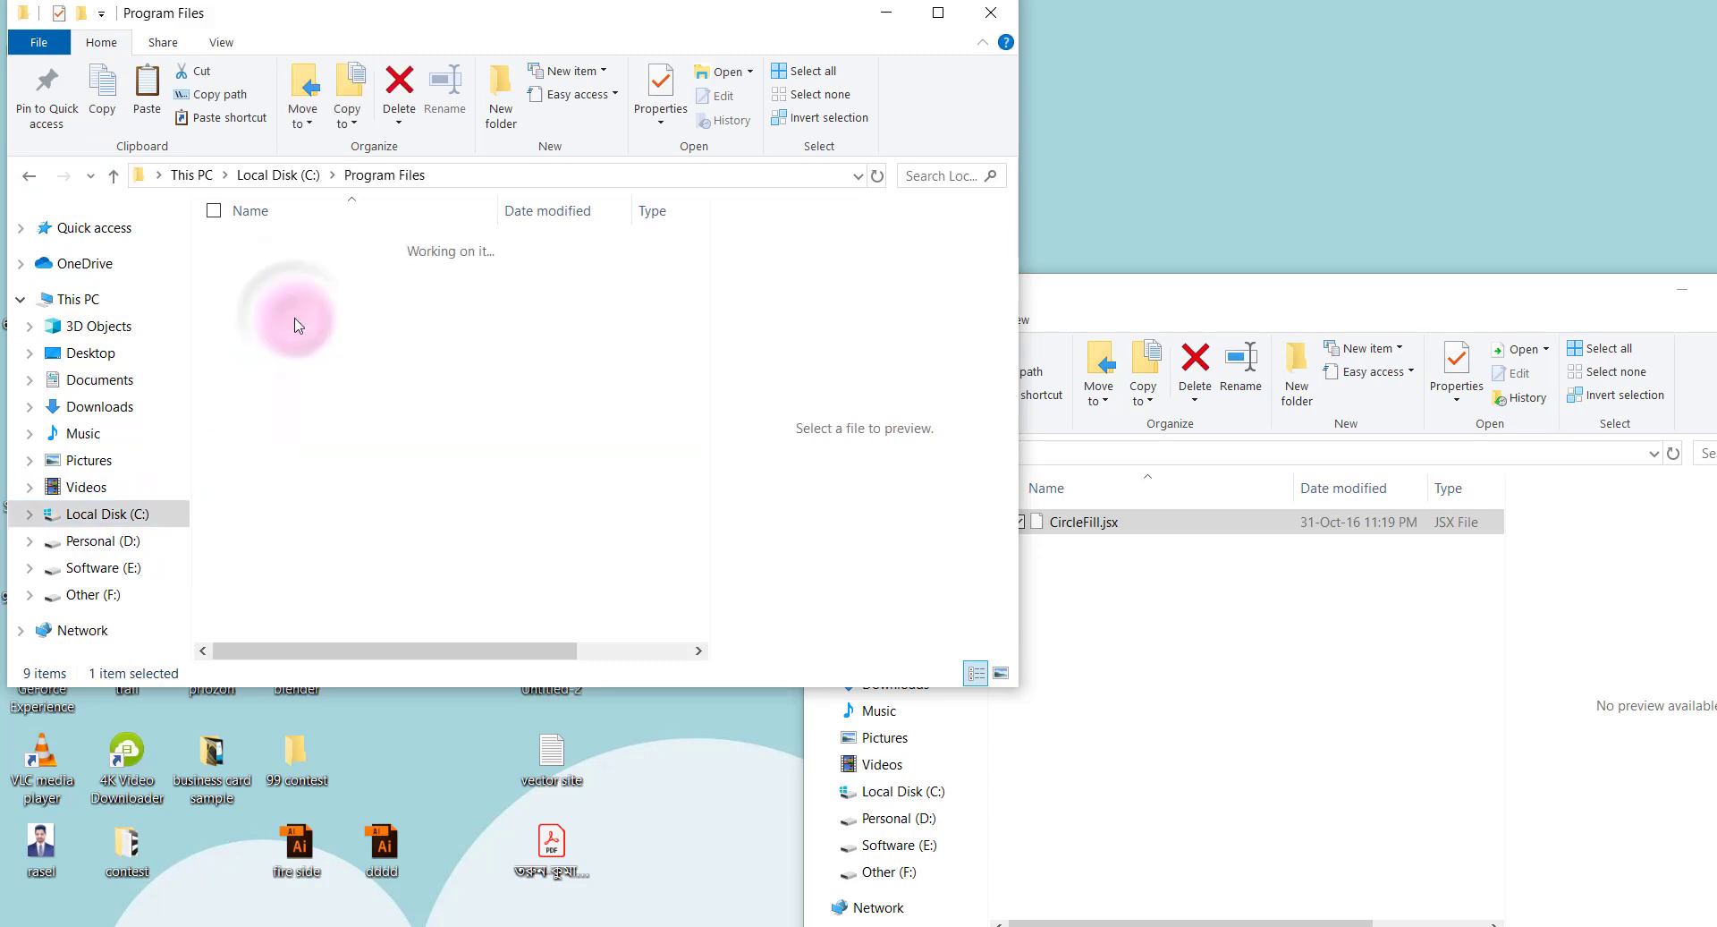
pyautogui.click(281, 251)
pyautogui.doubleClick(281, 258)
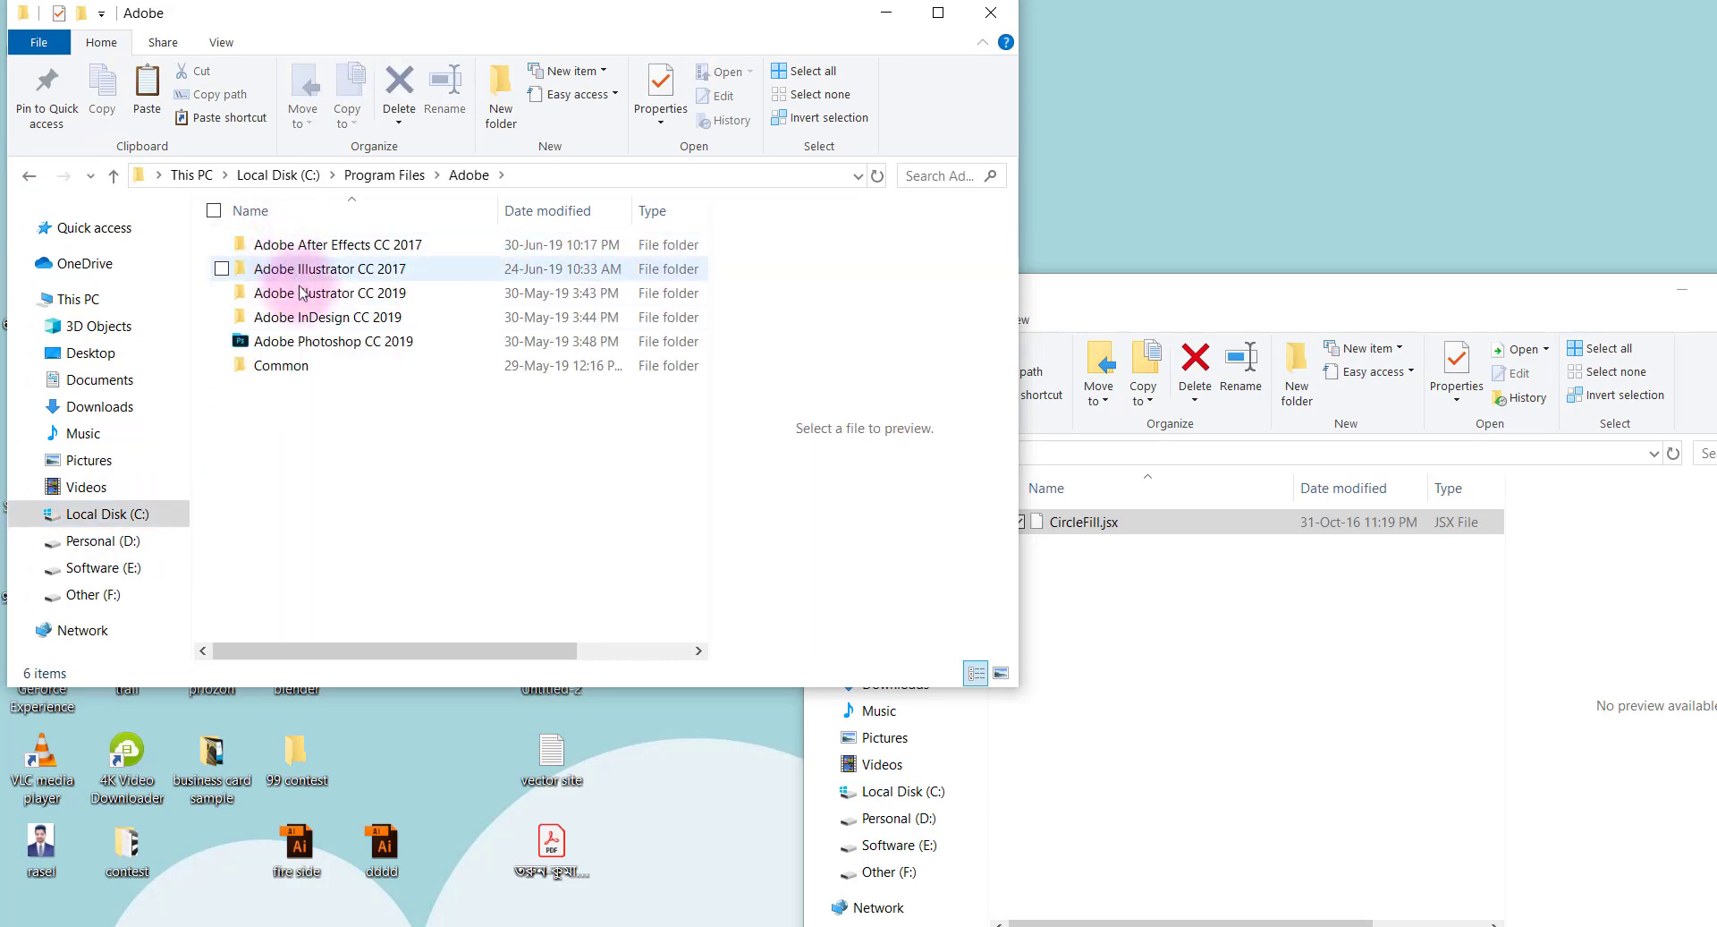
pyautogui.doubleClick(290, 293)
pyautogui.doubleClick(306, 292)
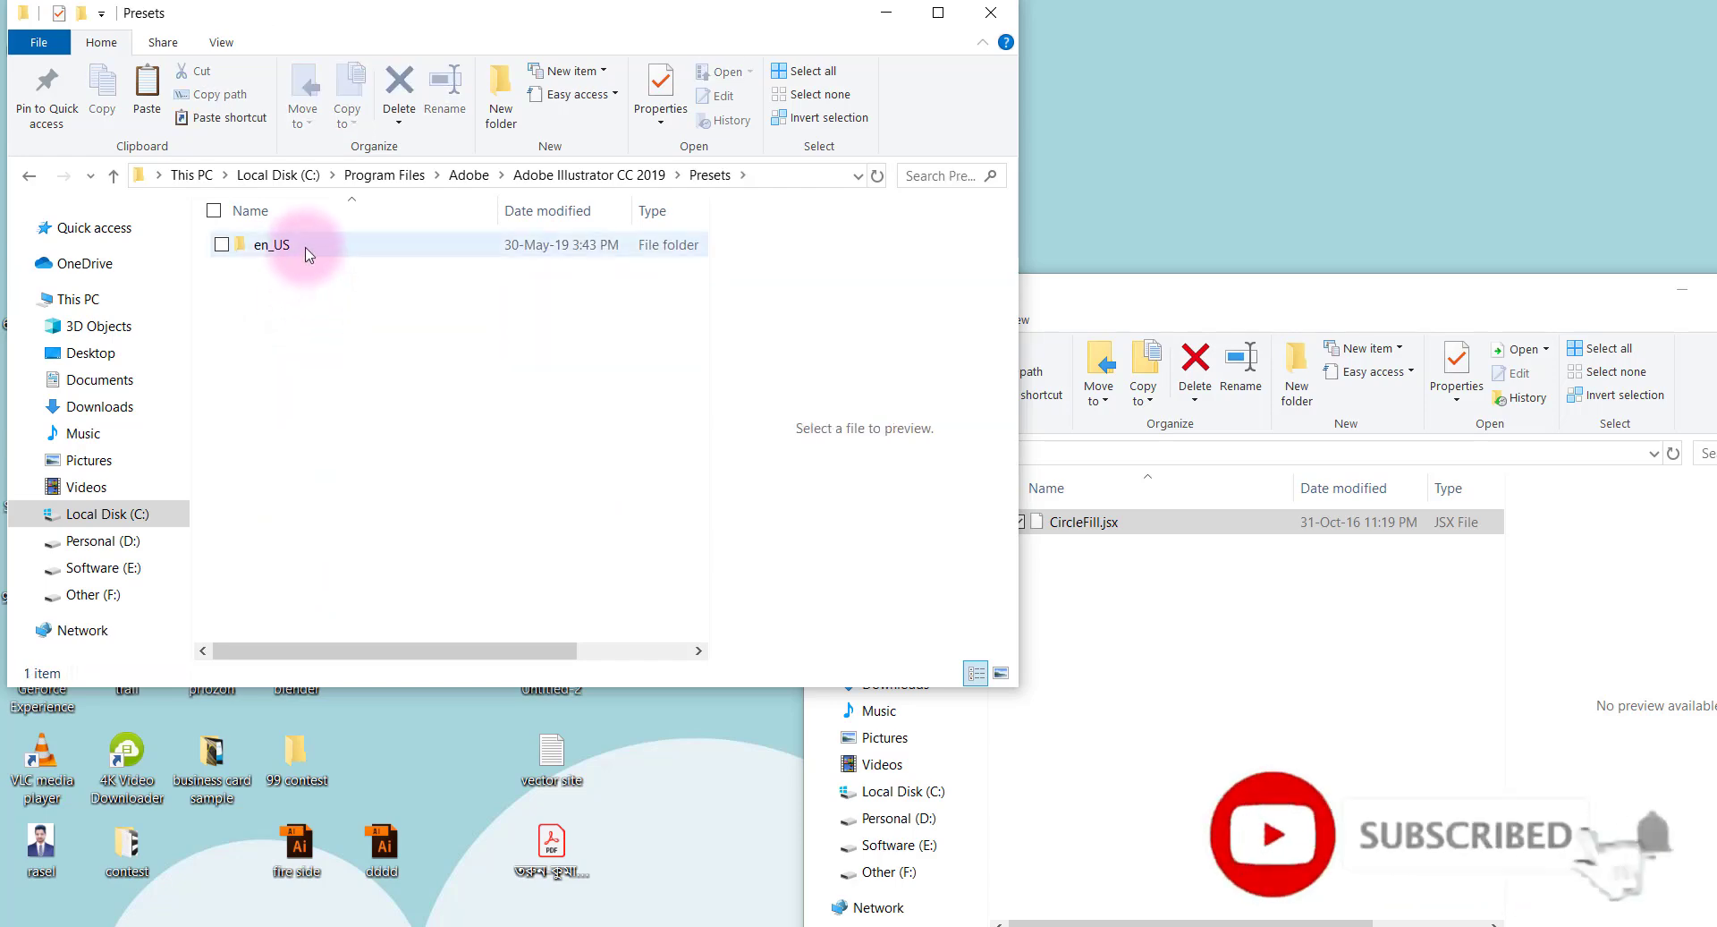
pyautogui.doubleClick(306, 249)
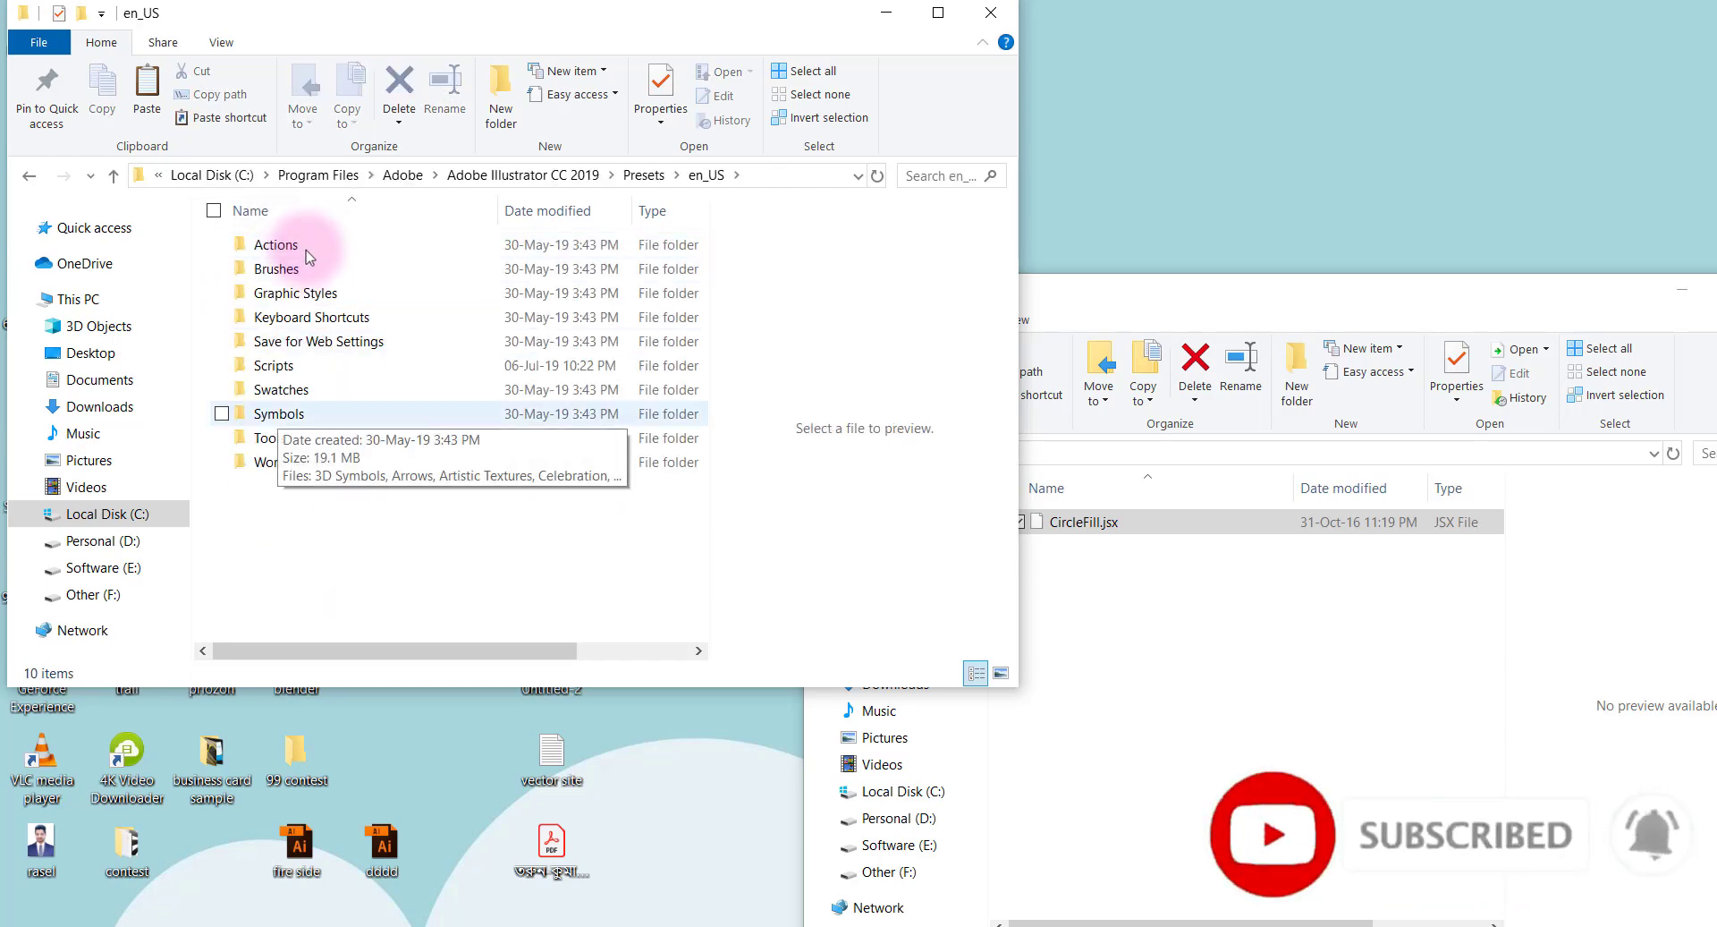
pyautogui.click(319, 367)
pyautogui.doubleClick(320, 368)
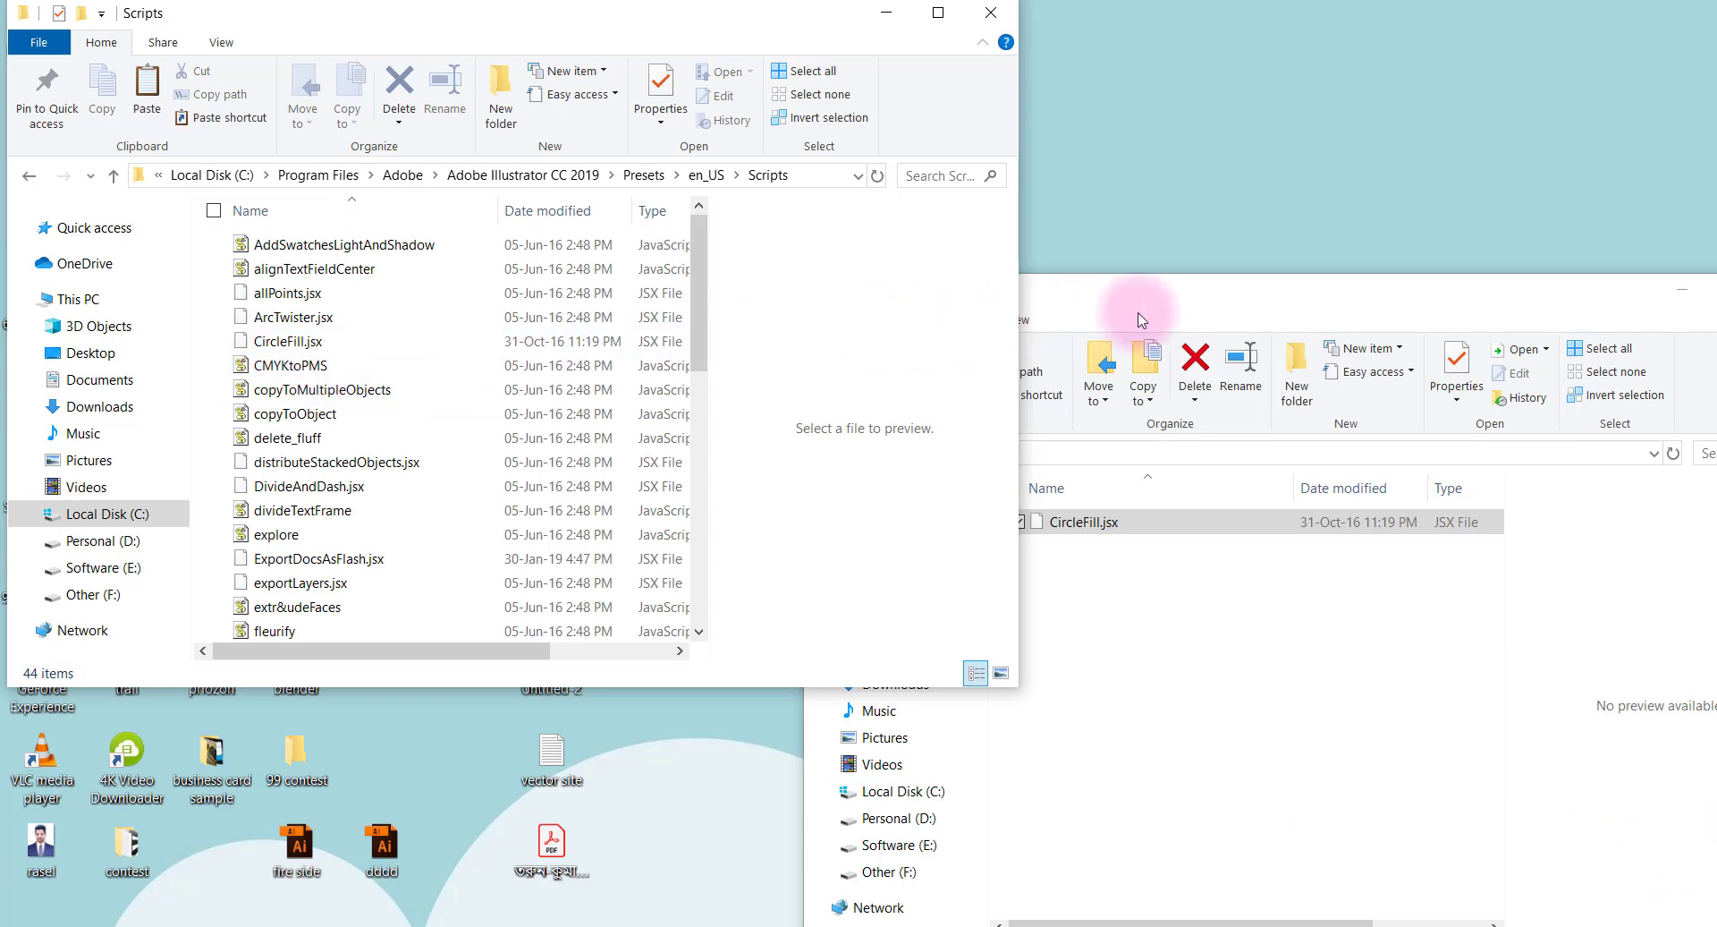
# Close the Scripts and CircleFill folder windows to return to the desktop
pyautogui.click(1203, 298)
pyautogui.click(997, 16)
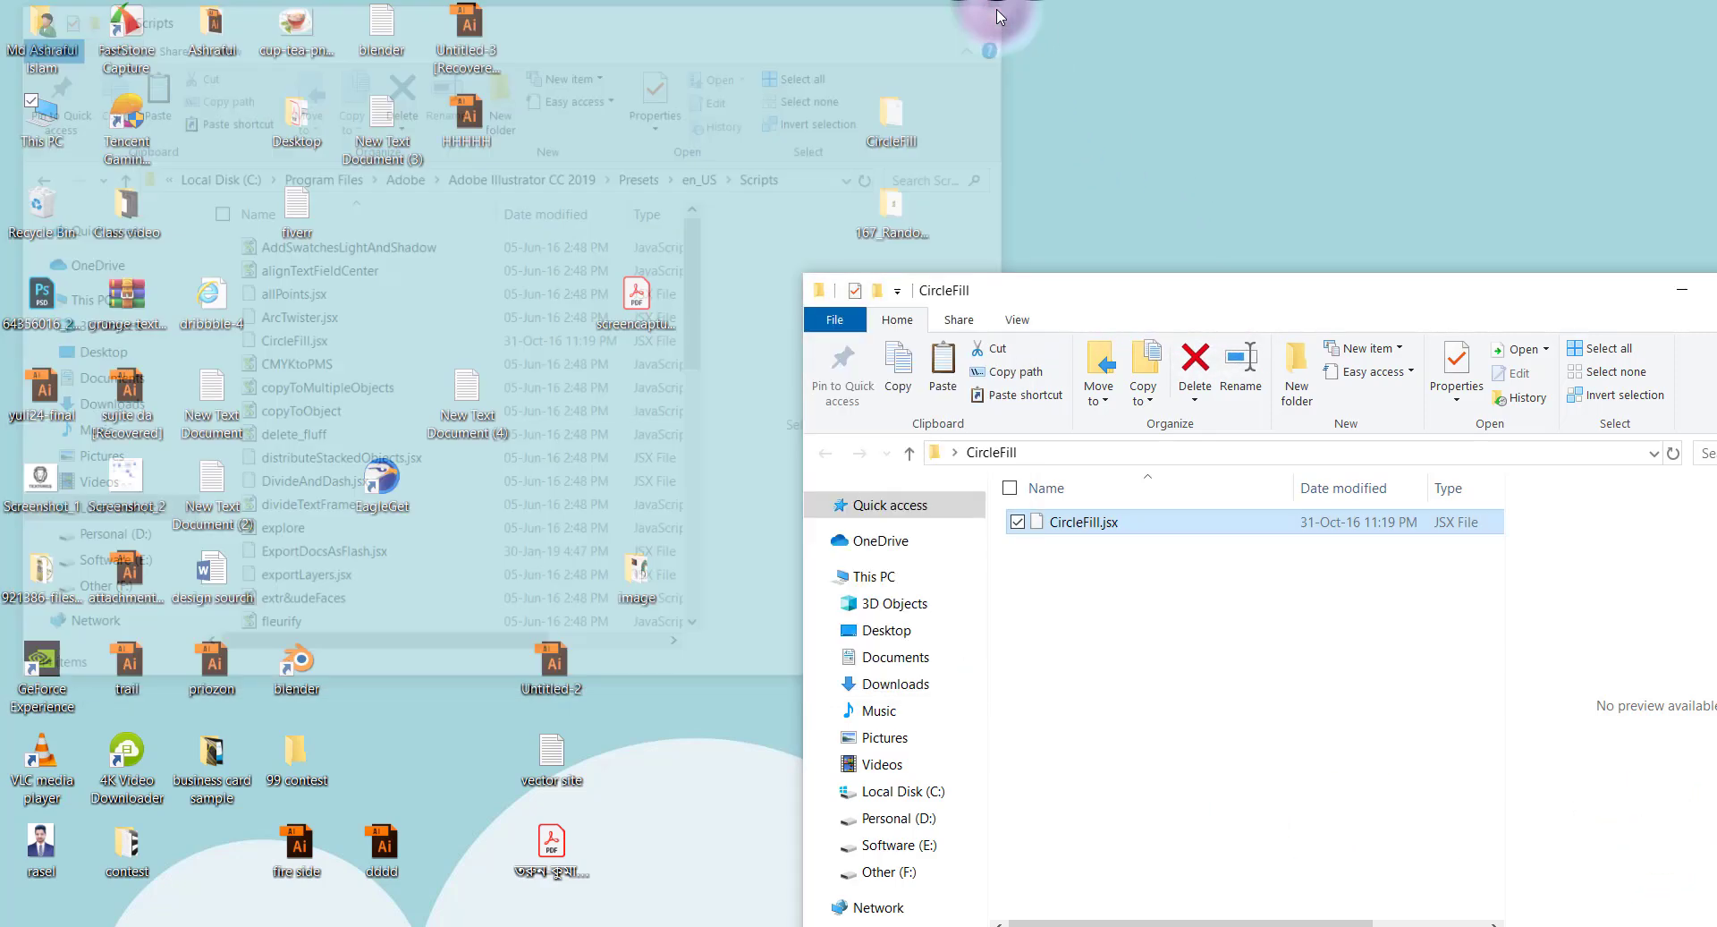
pyautogui.moveTo(1330, 296); pyautogui.dragTo(728, 280)
pyautogui.click(1180, 271)
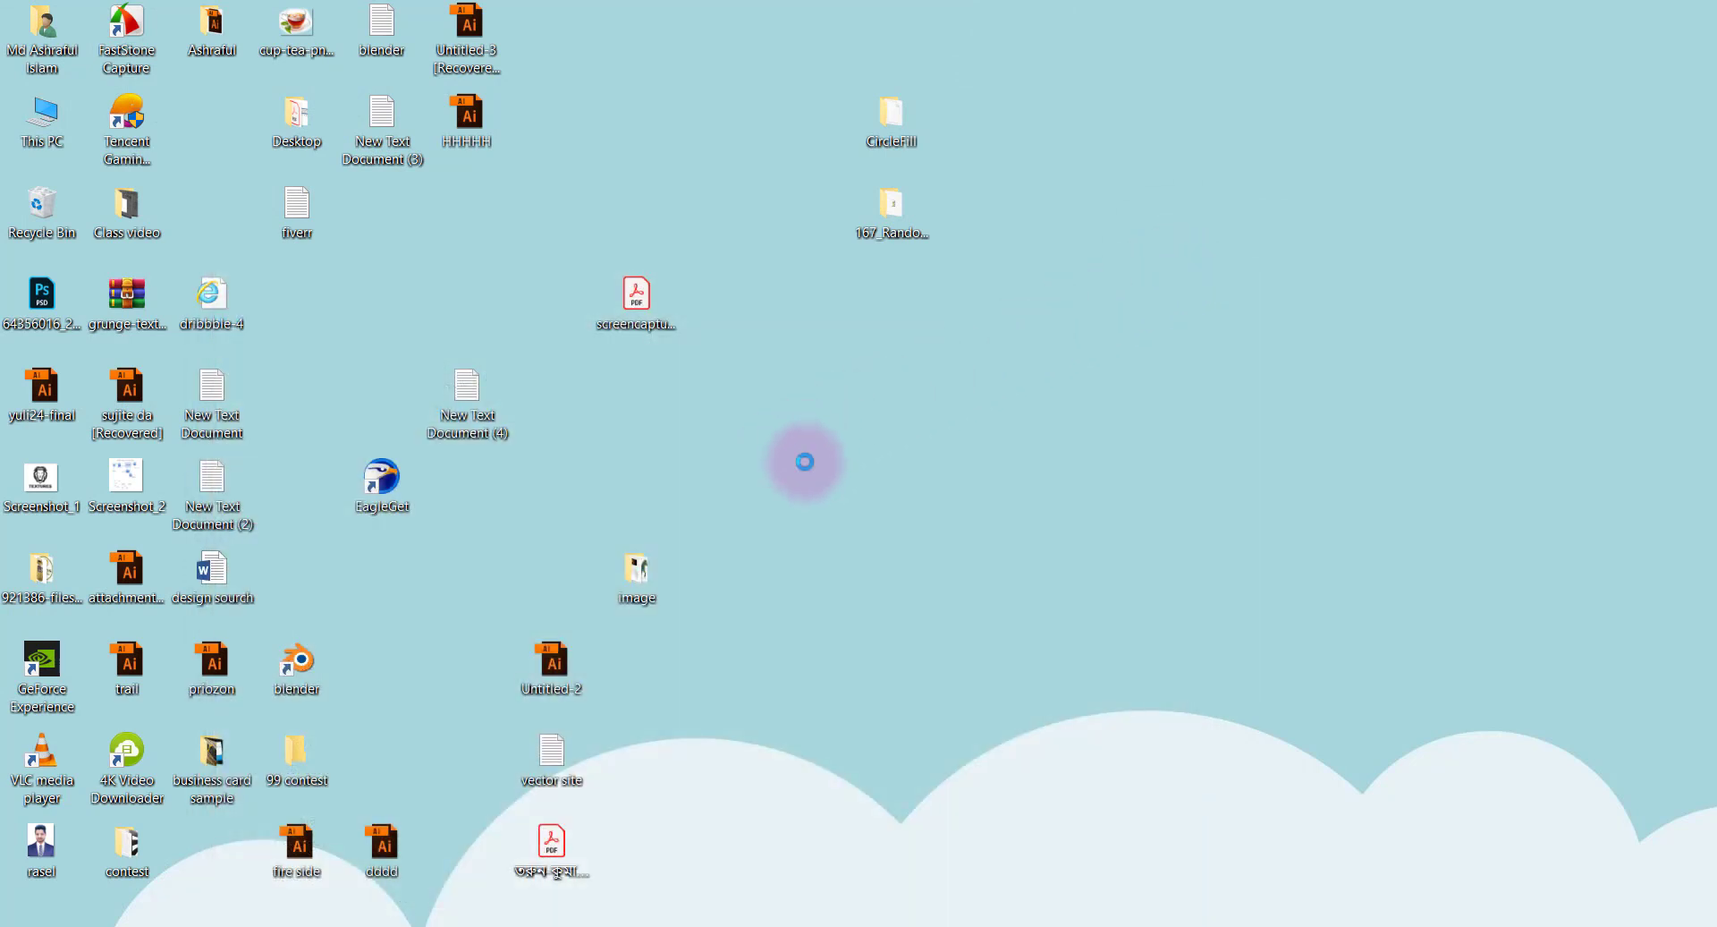
pyautogui.rightClick(805, 462)
pyautogui.moveTo(834, 464)
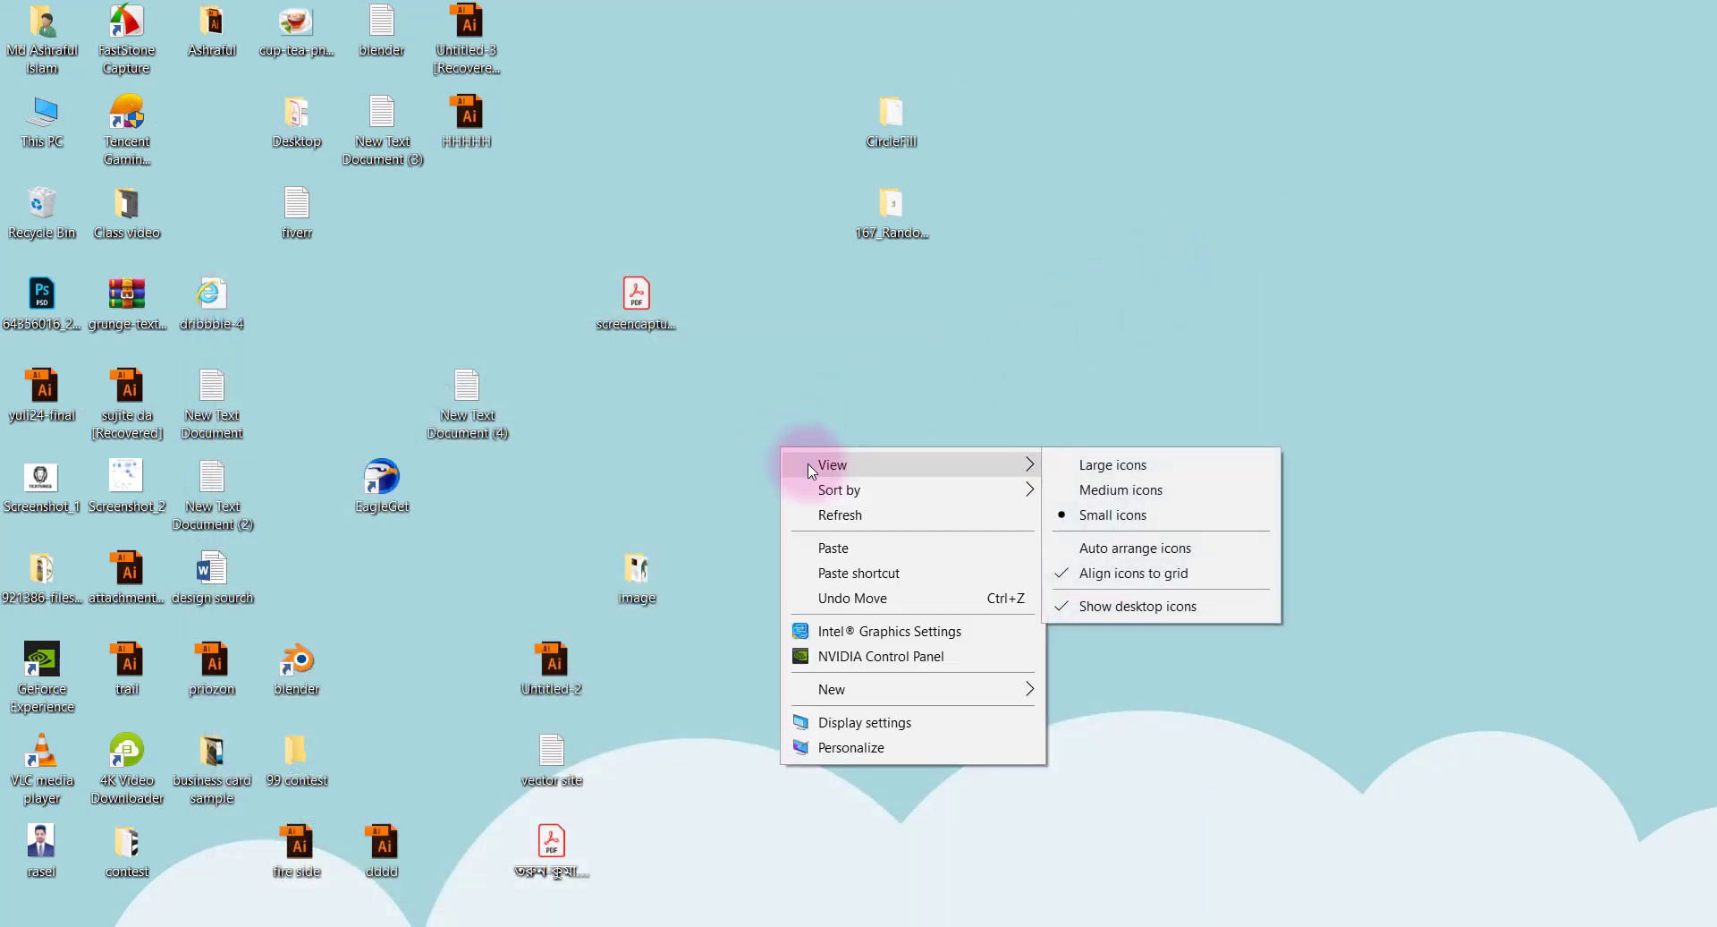
pyautogui.click(755, 524)
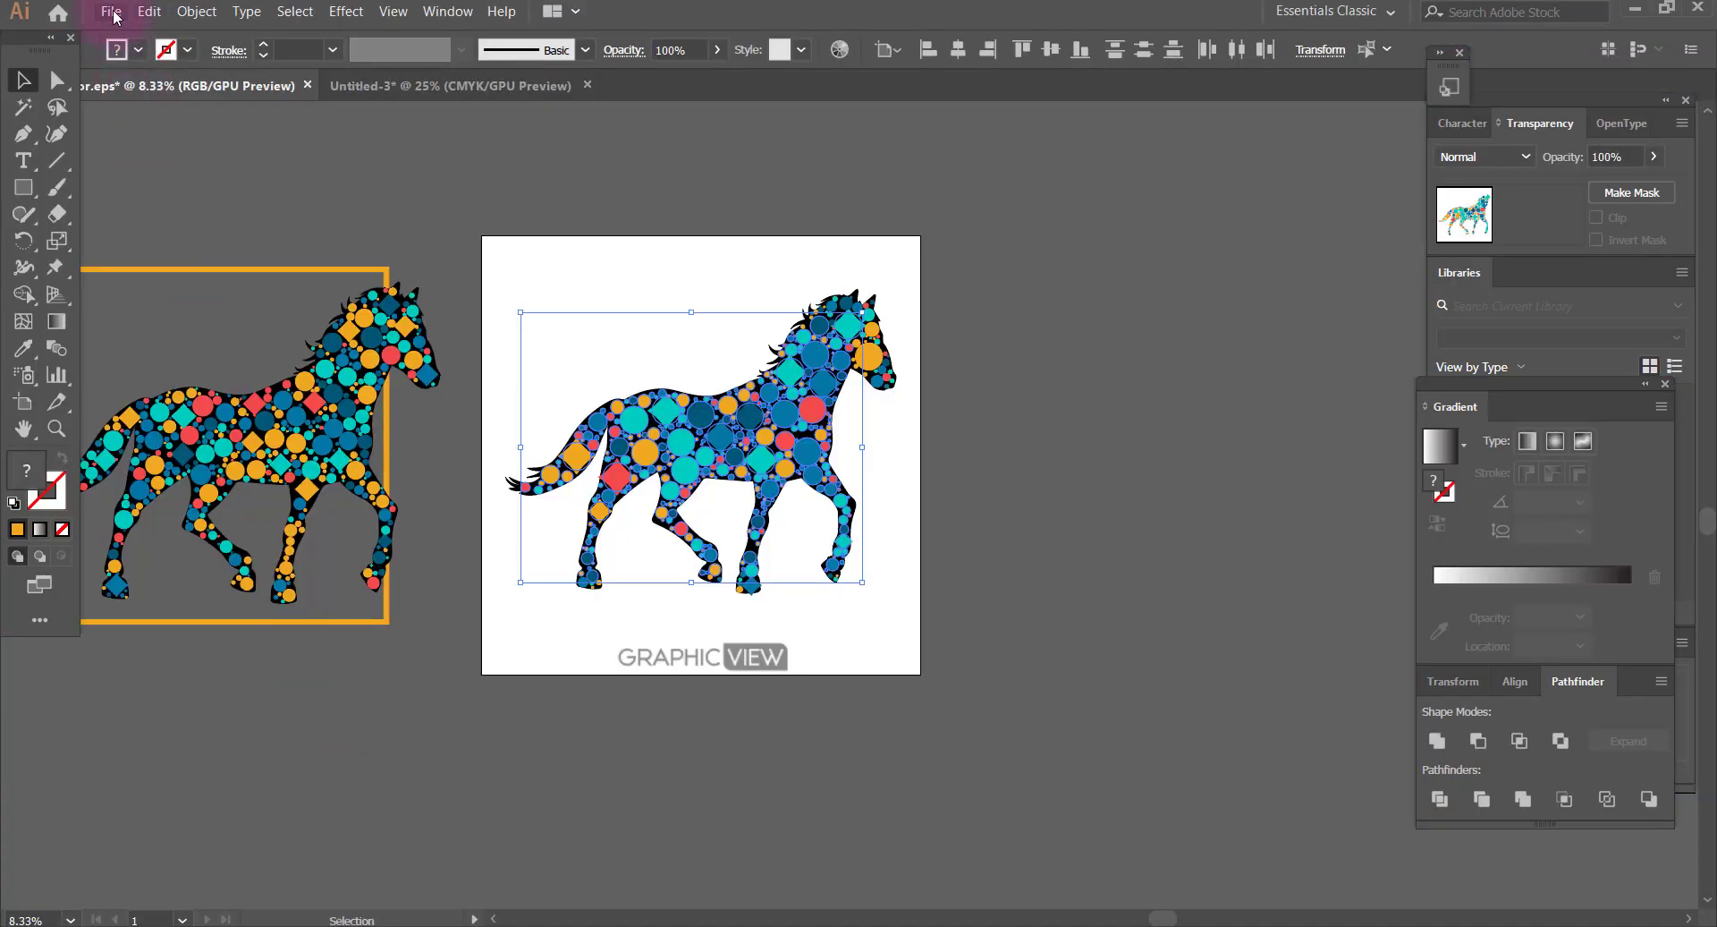
pyautogui.click(111, 12)
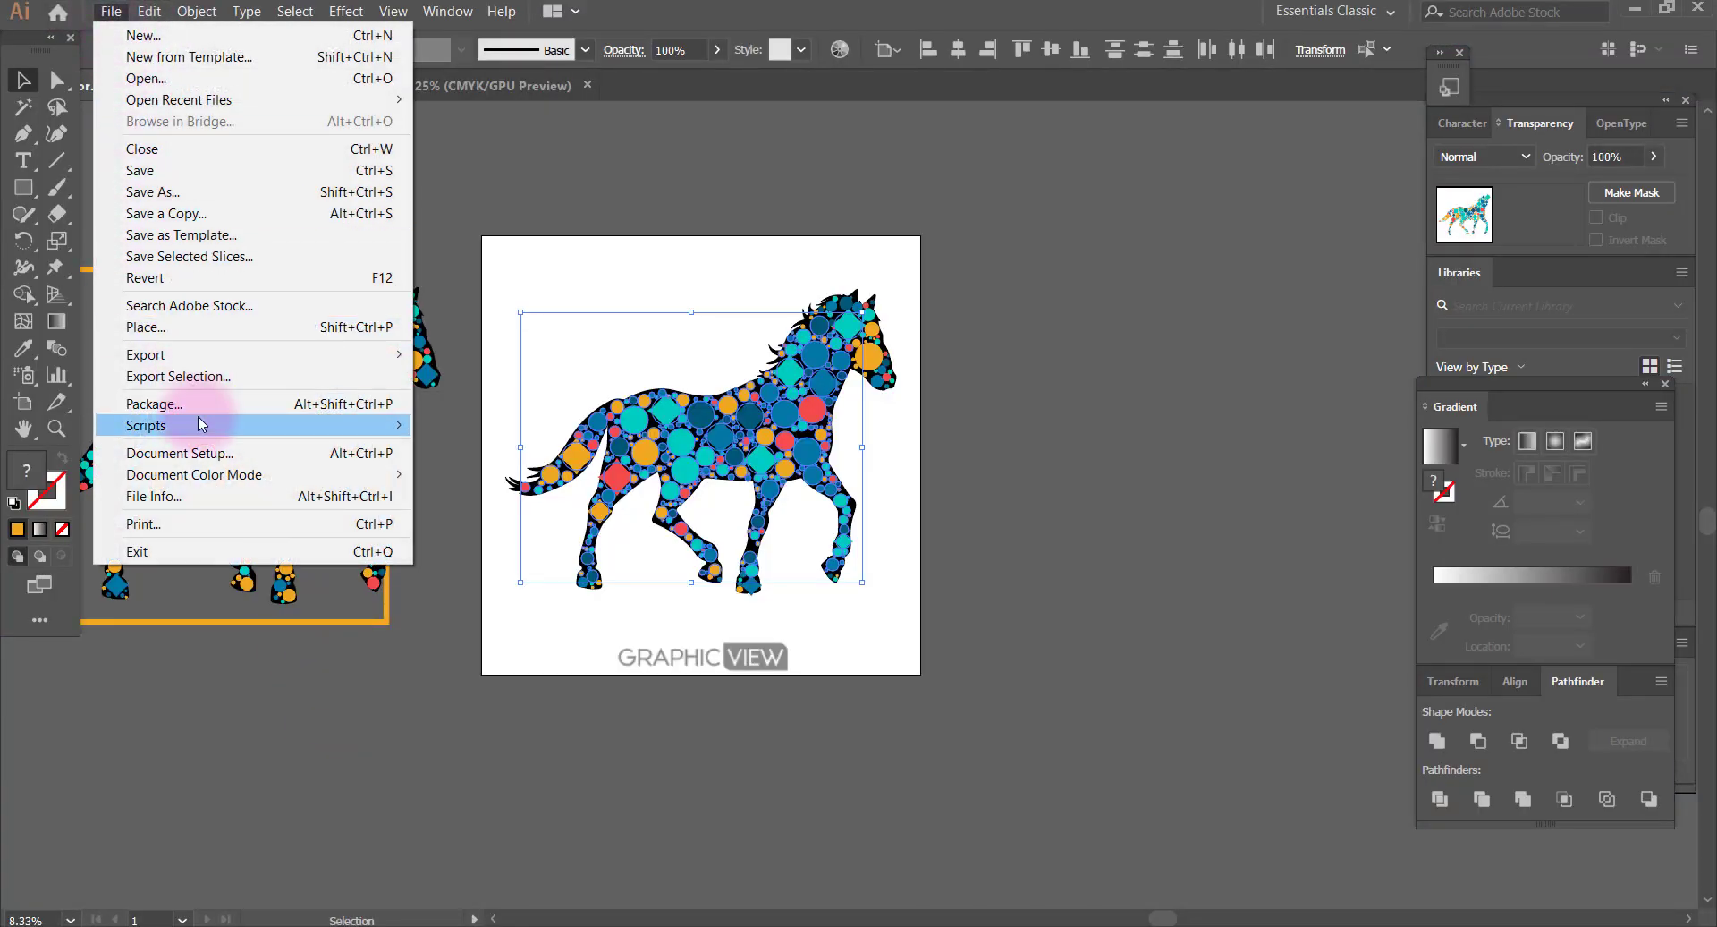
pyautogui.moveTo(249, 426)
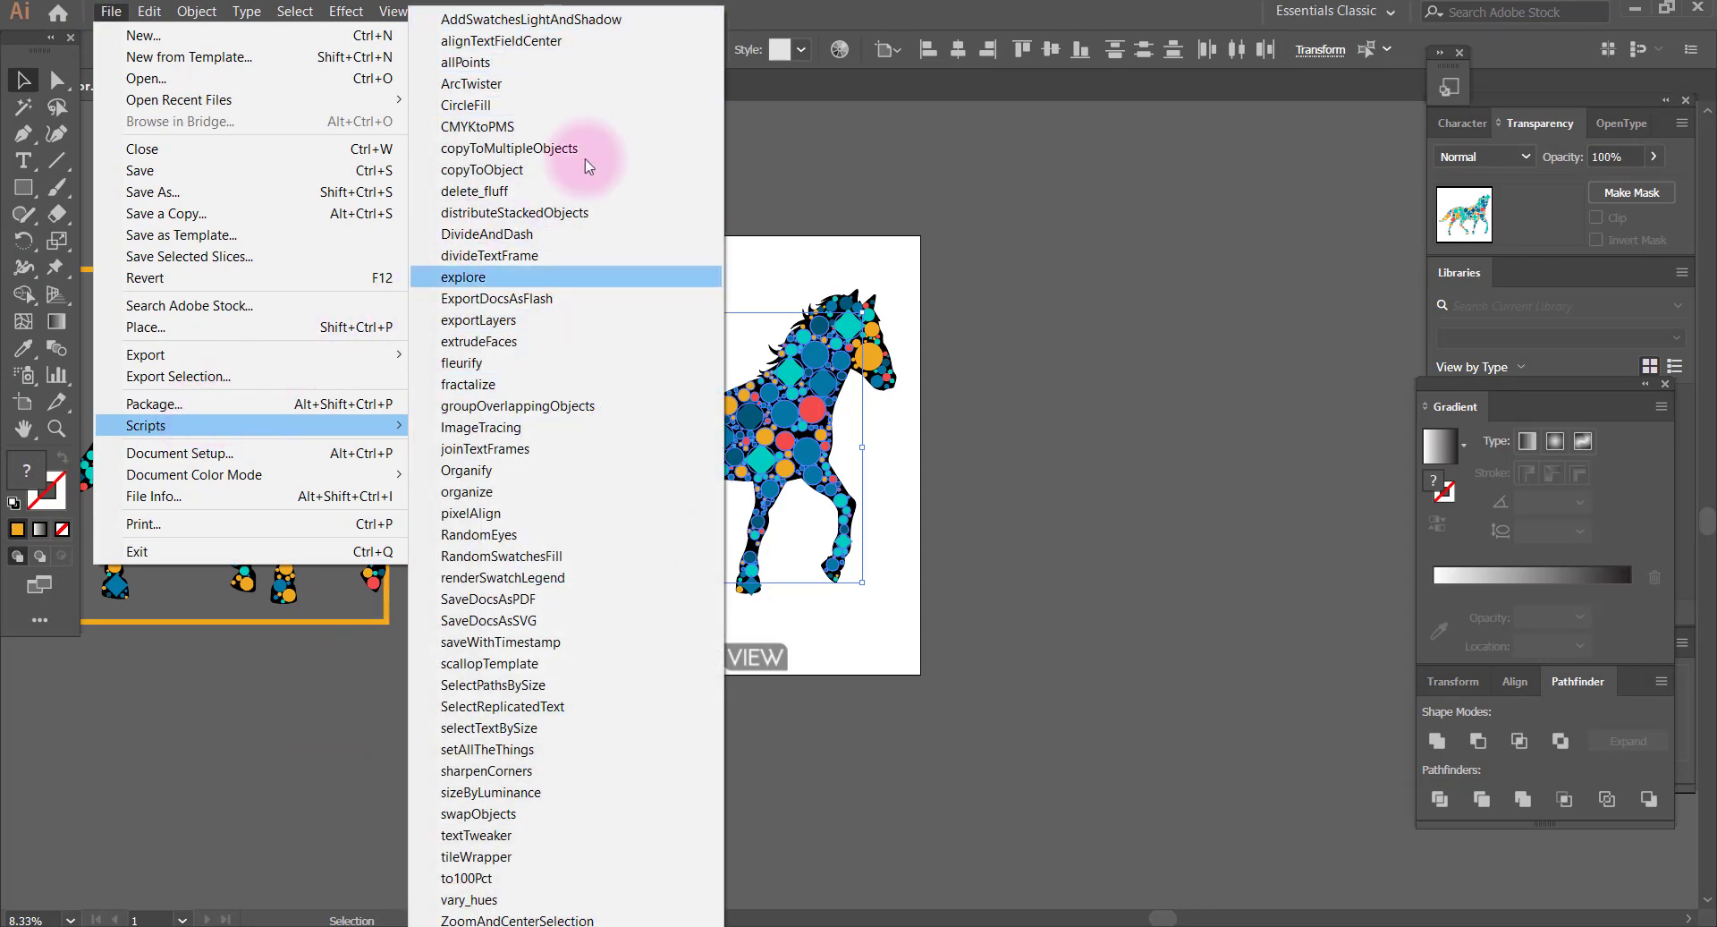
pyautogui.click(816, 11)
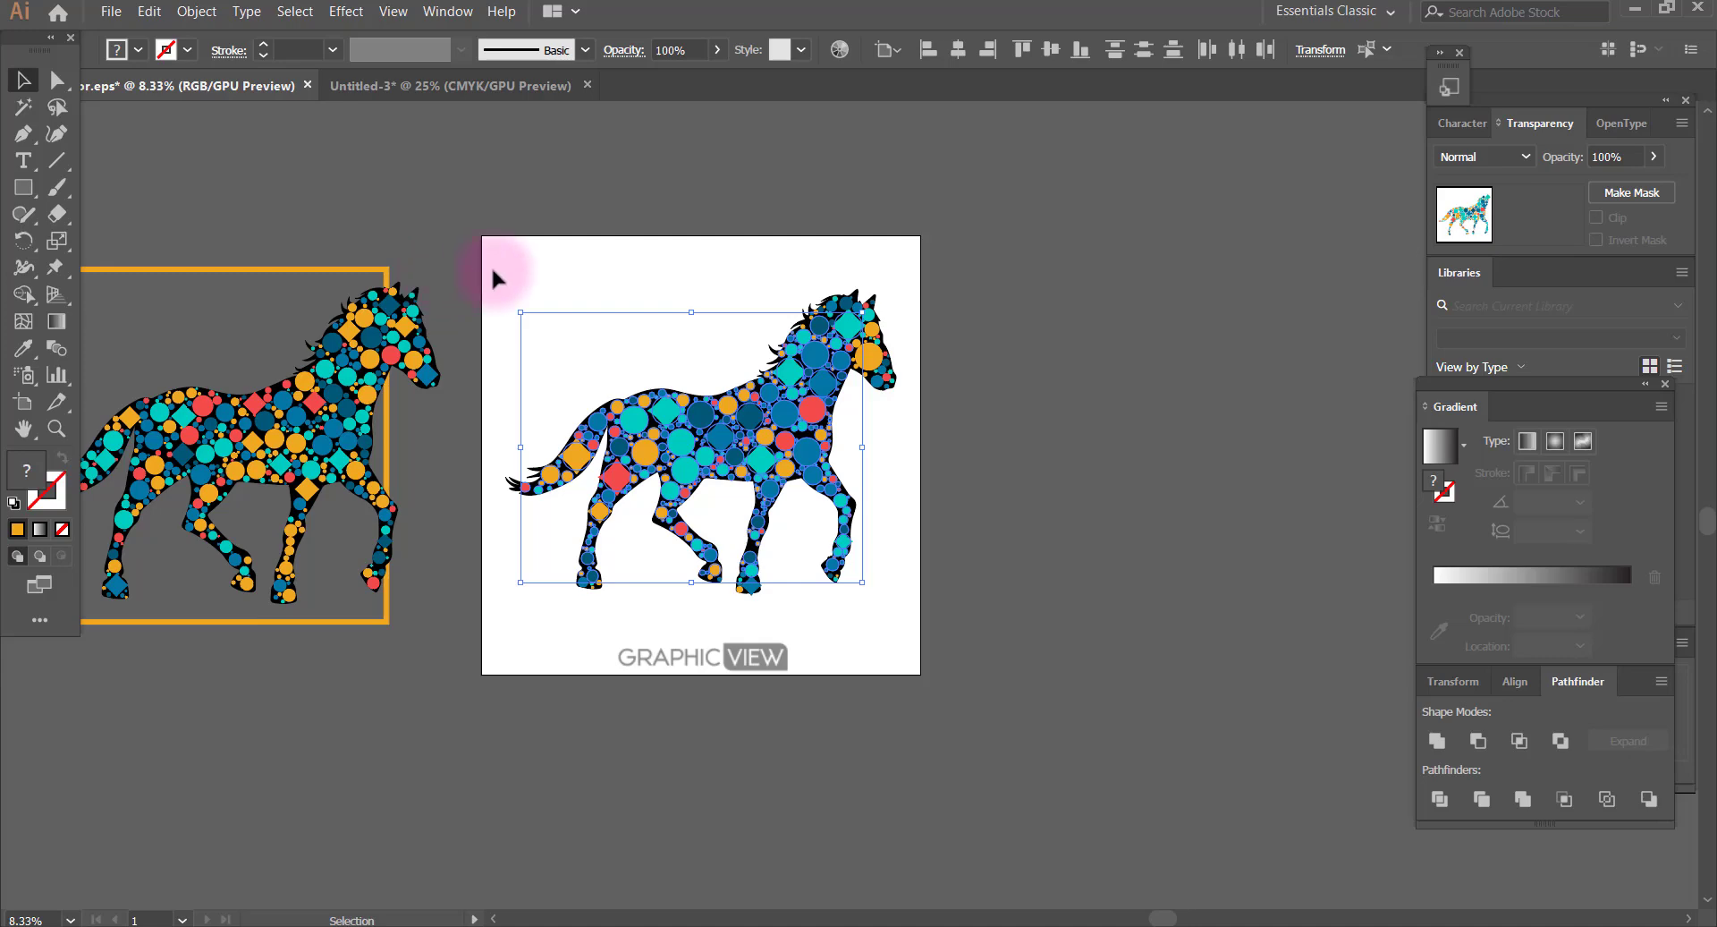
pyautogui.click(587, 204)
pyautogui.moveTo(927, 526); pyautogui.dragTo(926, 526)
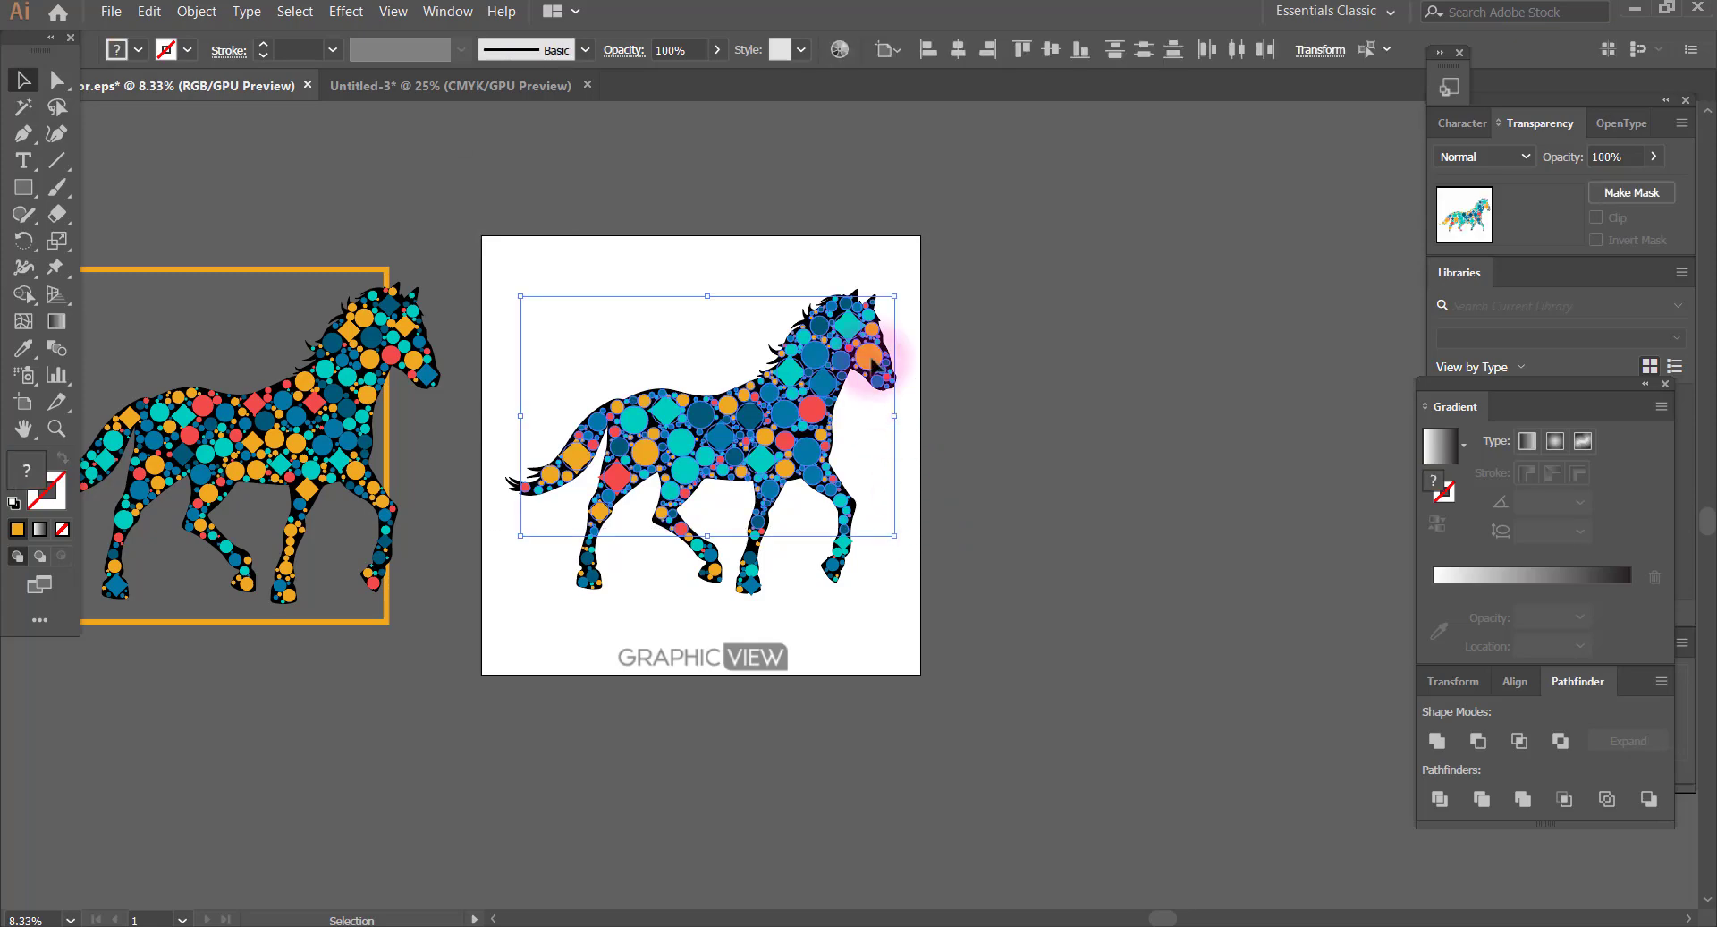
pyautogui.click(830, 238)
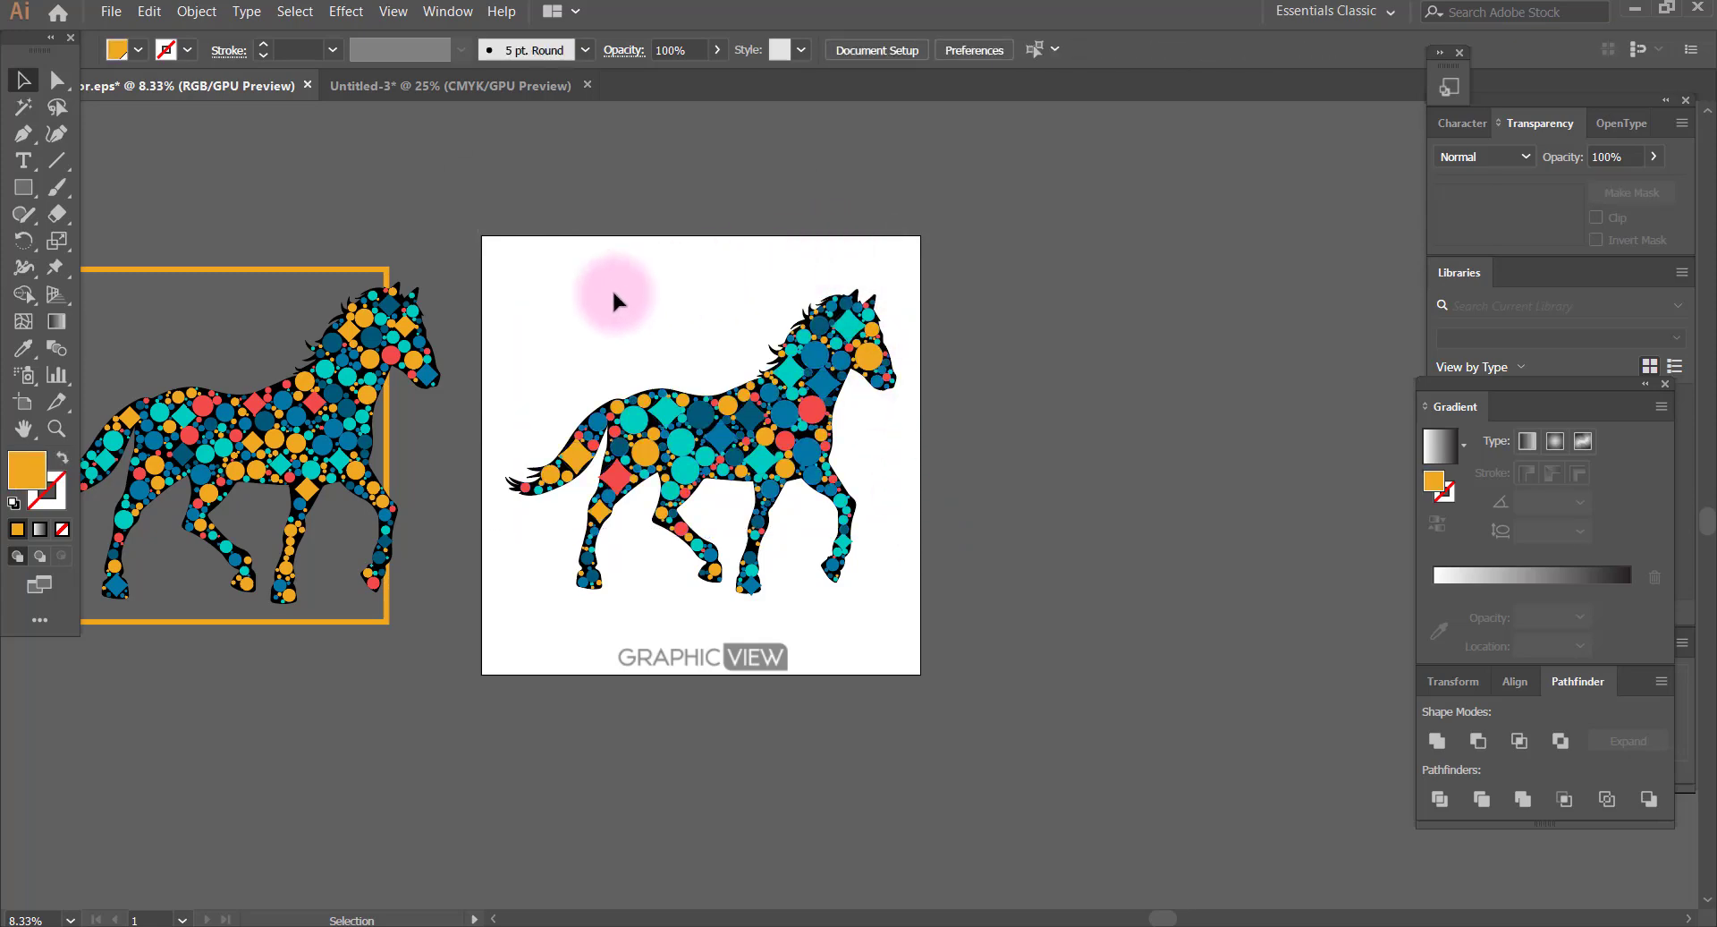
pyautogui.moveTo(978, 254)
pyautogui.mouseDown()
pyautogui.moveTo(624, 556)
pyautogui.moveTo(522, 594)
pyautogui.mouseUp()
pyautogui.click(572, 233)
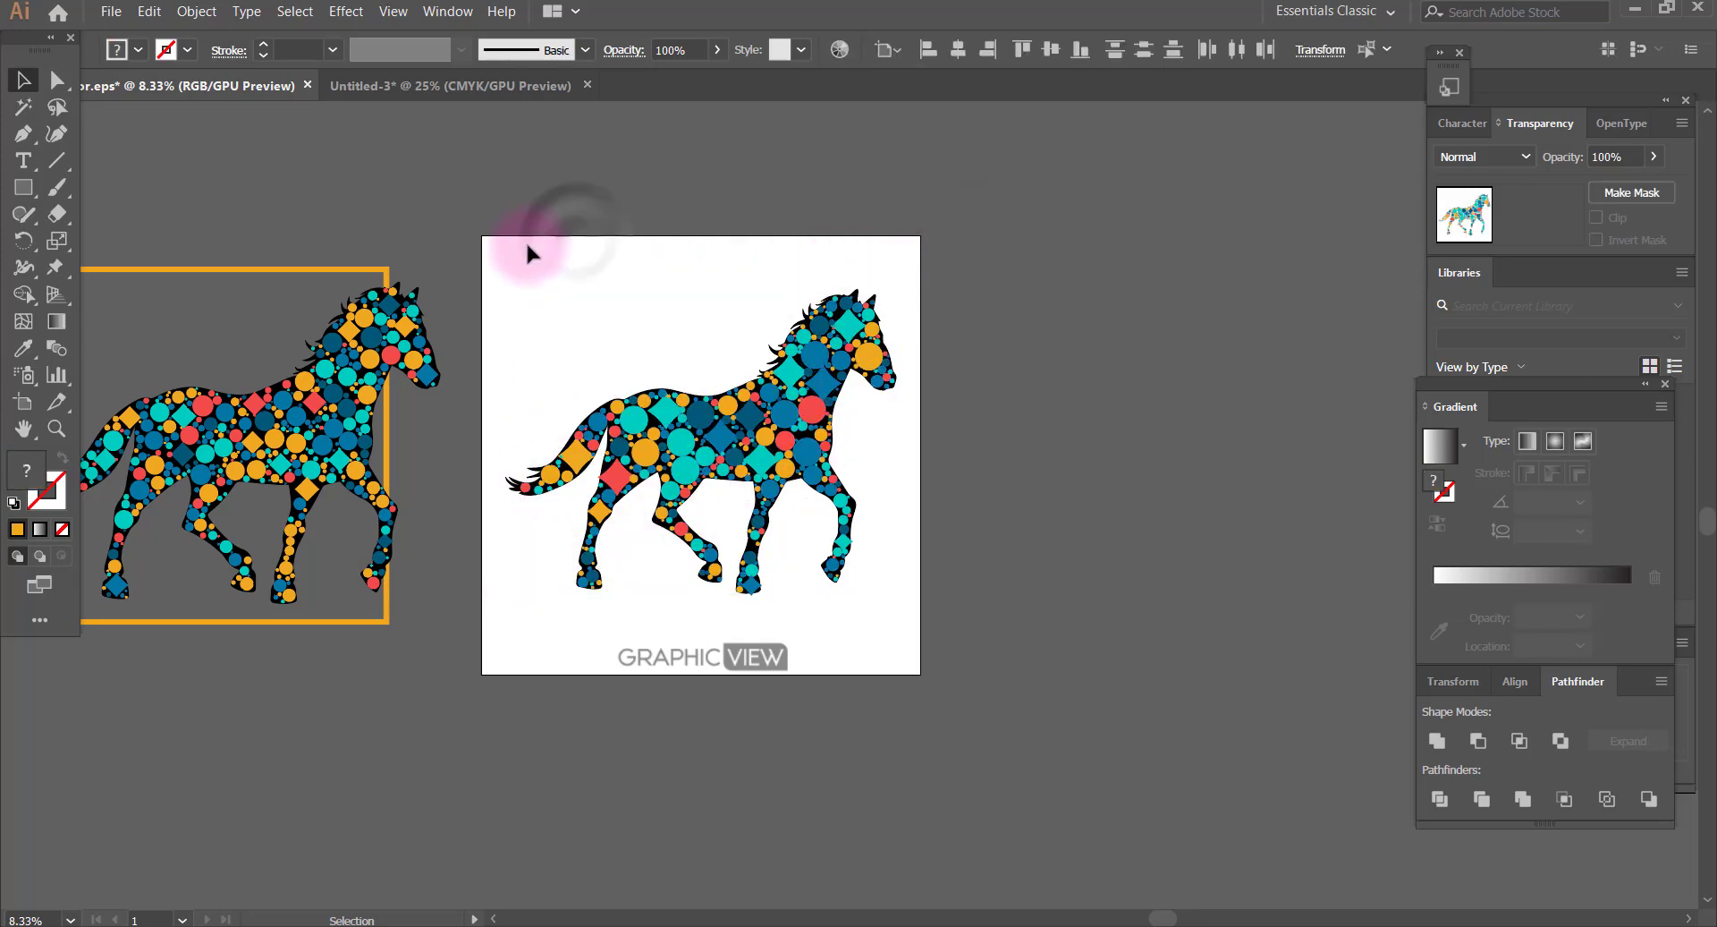
pyautogui.click(528, 253)
pyautogui.moveTo(706, 501); pyautogui.dragTo(935, 562)
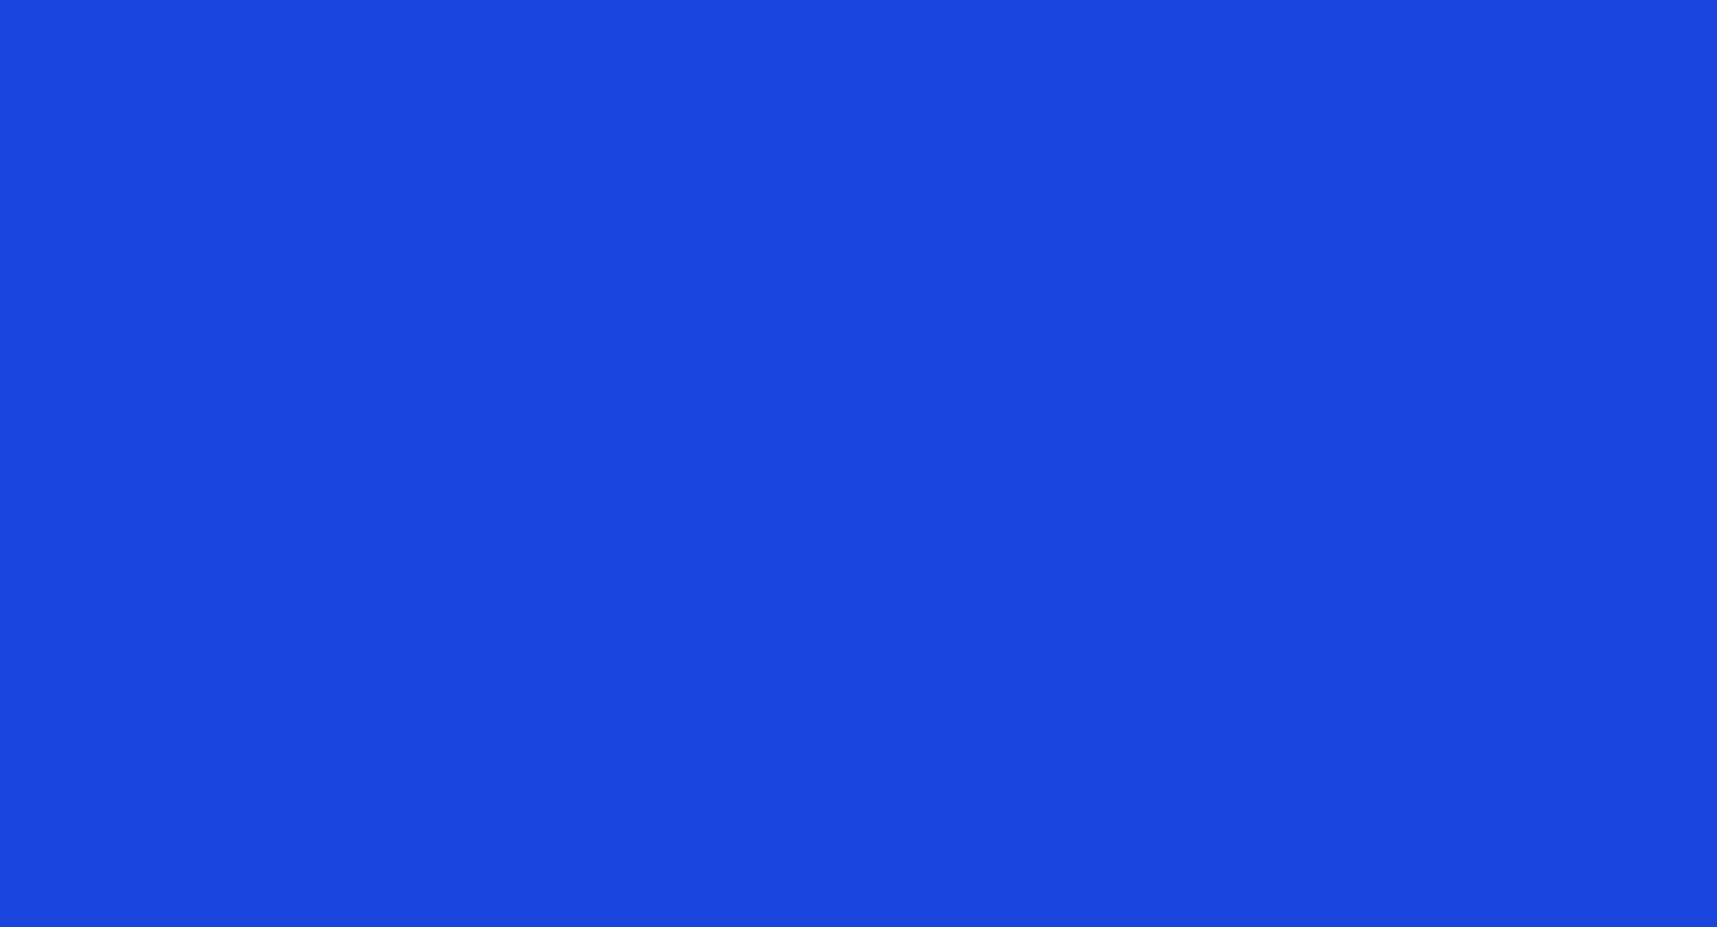